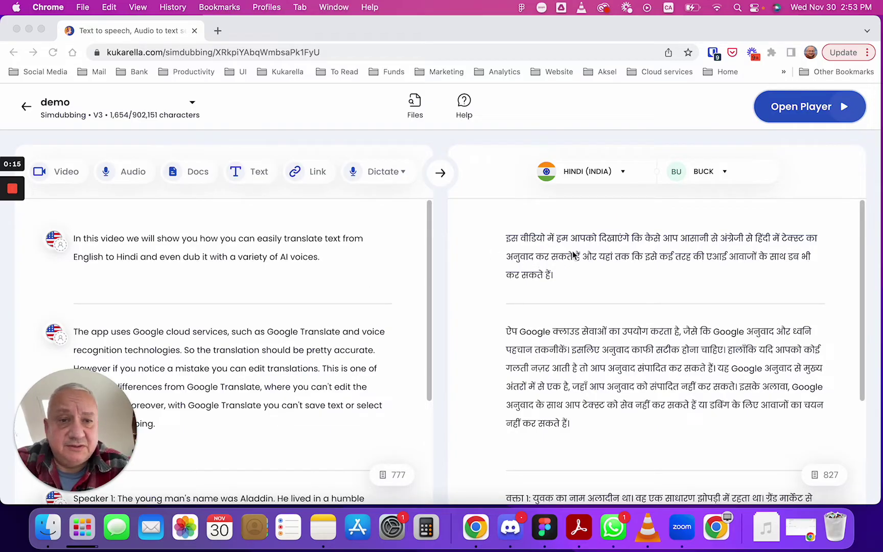
Check the Hindi (India) language list, then show the Buck and Lynn voice options
click(624, 178)
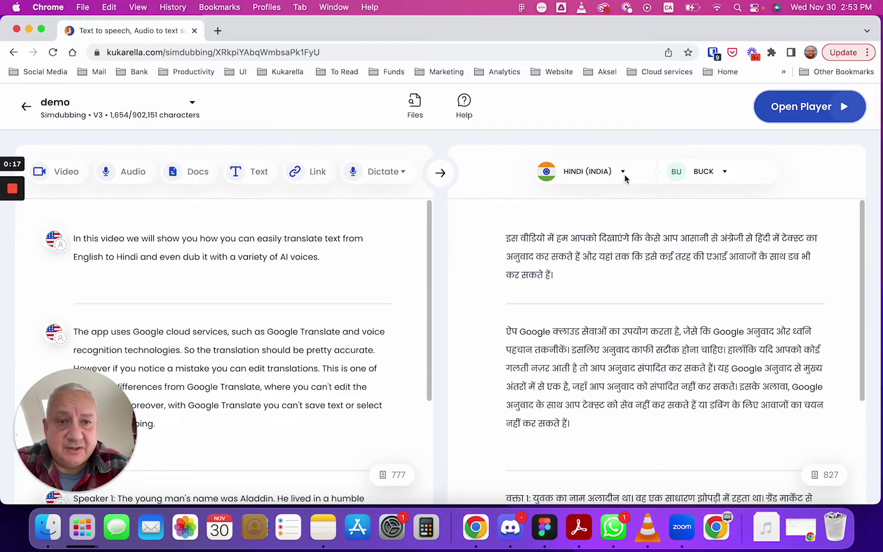
click(623, 174)
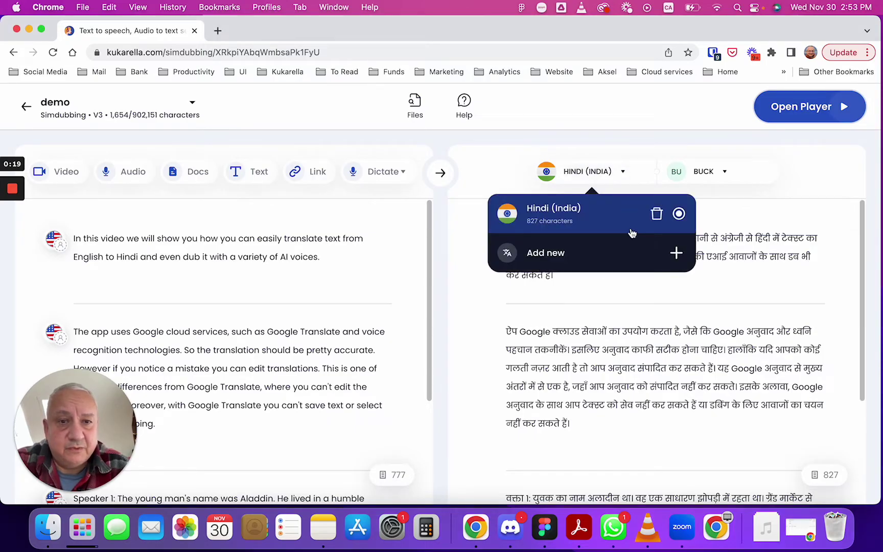
click(646, 150)
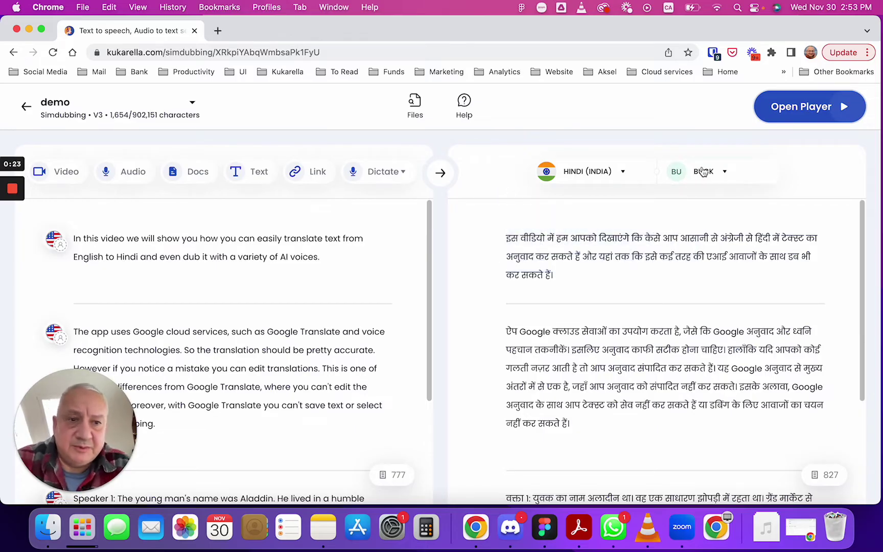
click(703, 171)
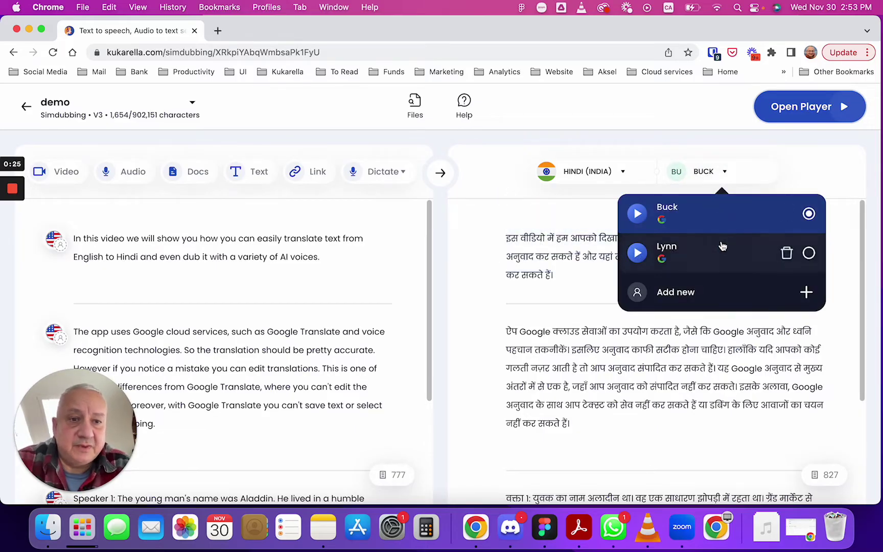
Keep Buck as the voice and scroll through the three English and Hindi paragraphs
click(503, 188)
mouse_move(352, 226)
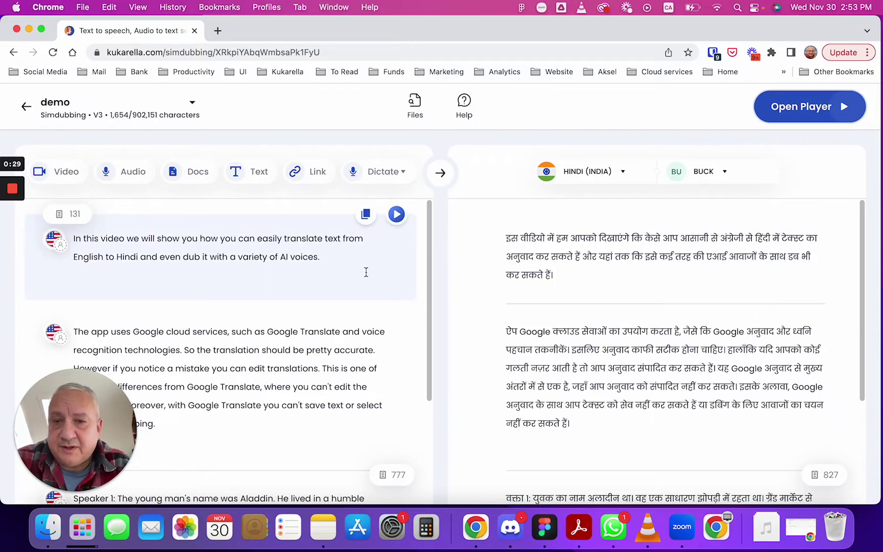
scroll(366, 272, down, 2)
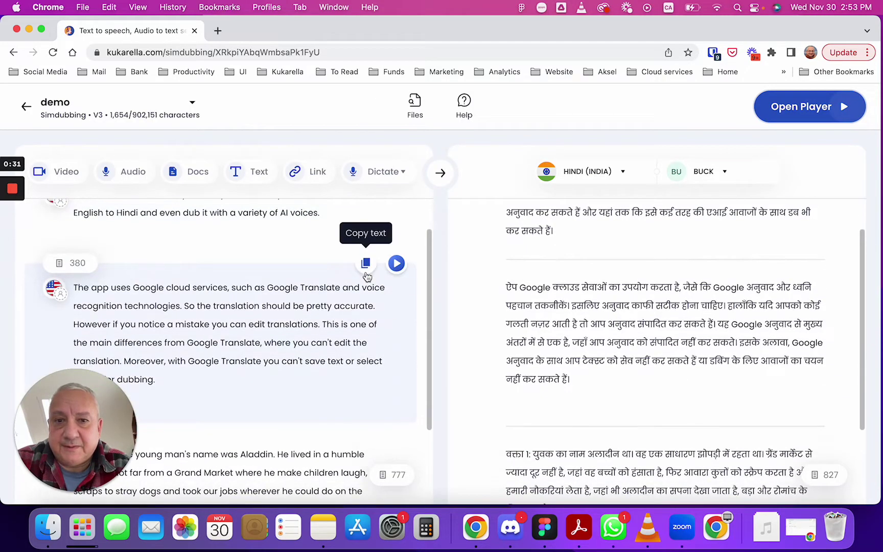
scroll(366, 271, down, 3)
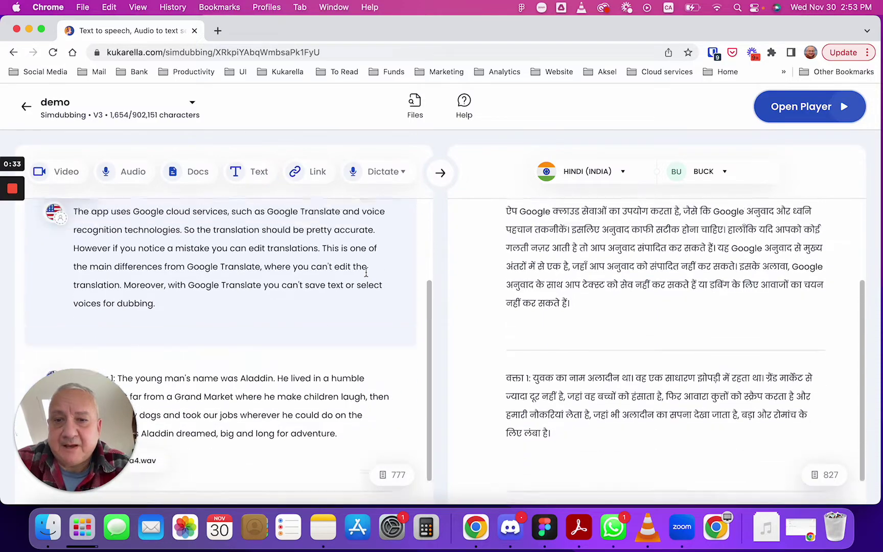
scroll(366, 272, up, 4)
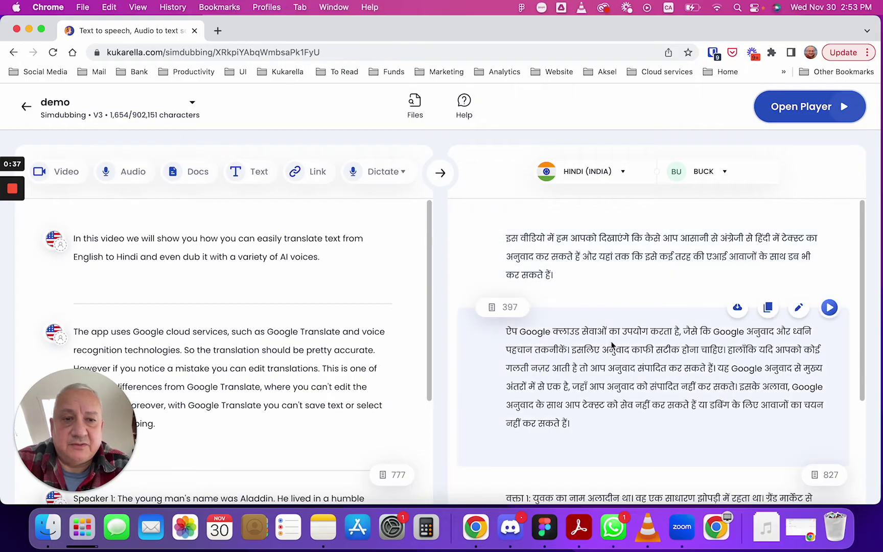
scroll(612, 345, down, 6)
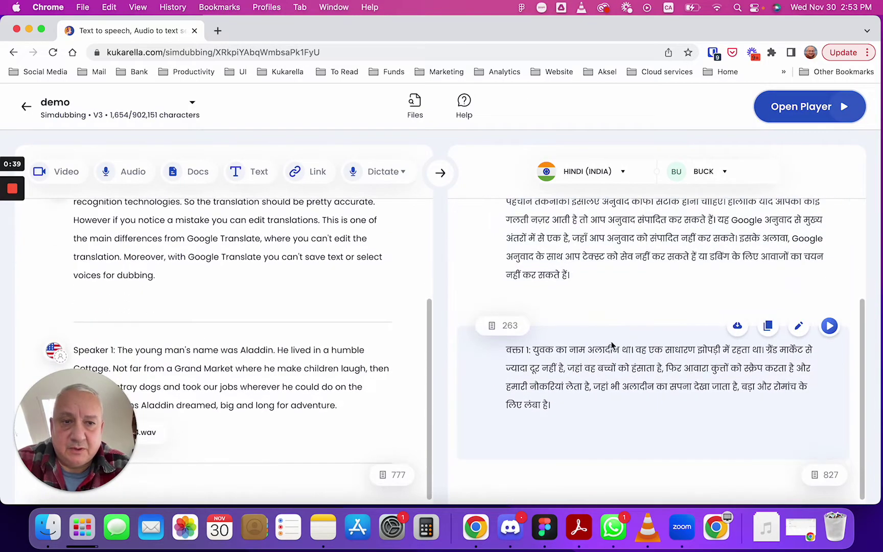
scroll(611, 341, up, 4)
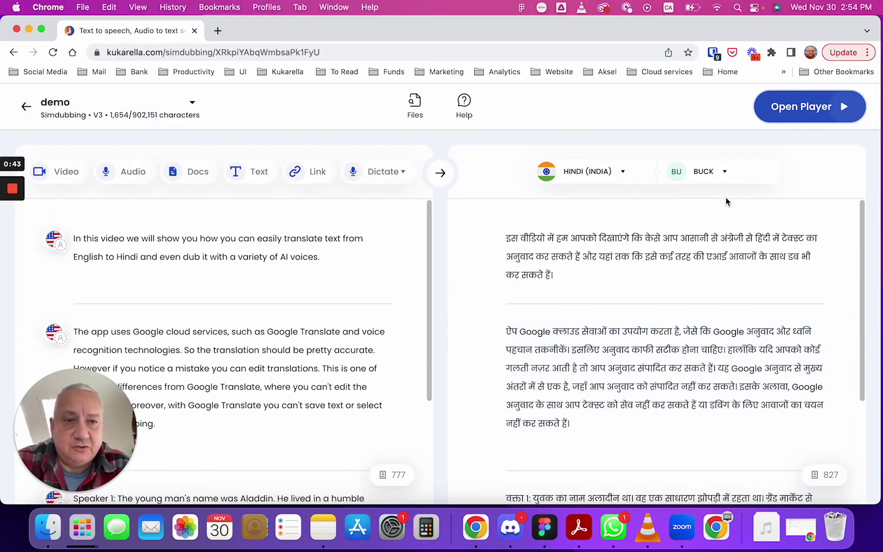
Enter listening mode and preview the first Hindi paragraph voiced by Buck
click(802, 105)
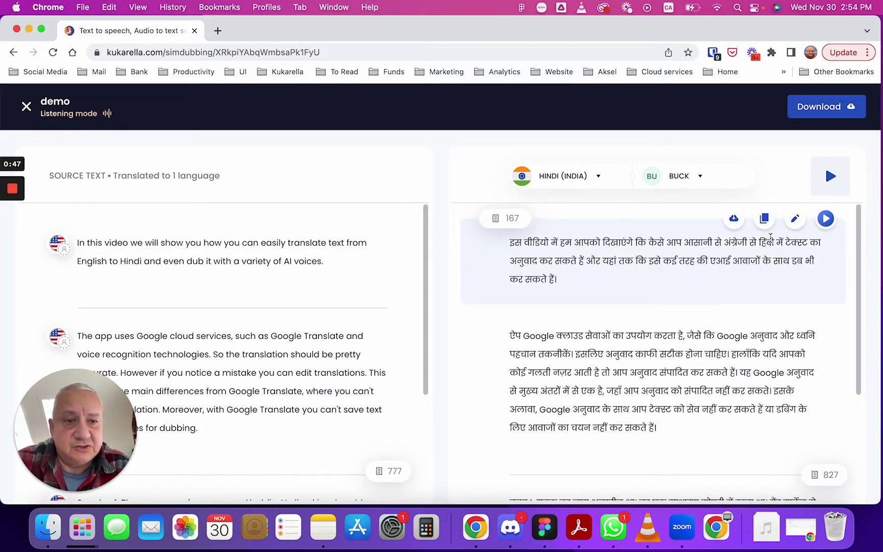
click(826, 219)
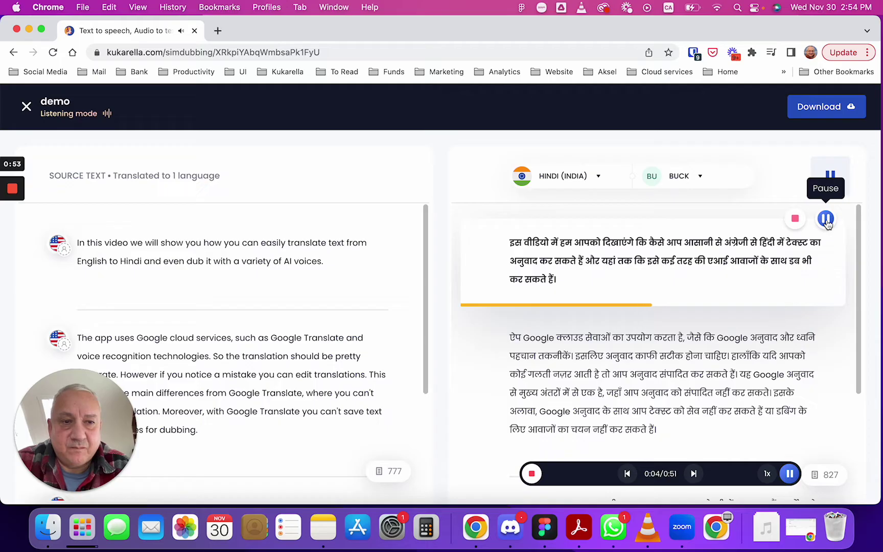
click(826, 219)
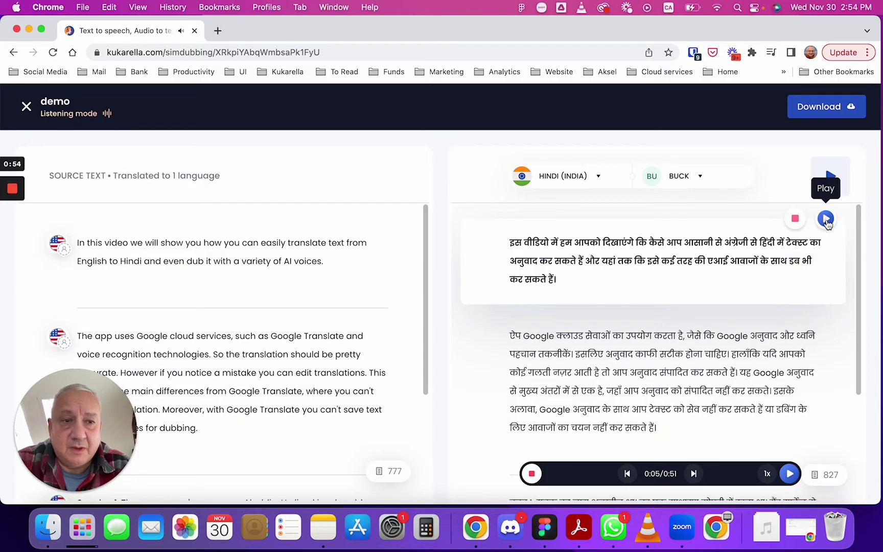
Switch the Hindi voice to Lynn and preview the second paragraph with her
click(704, 185)
click(702, 260)
click(734, 332)
click(826, 313)
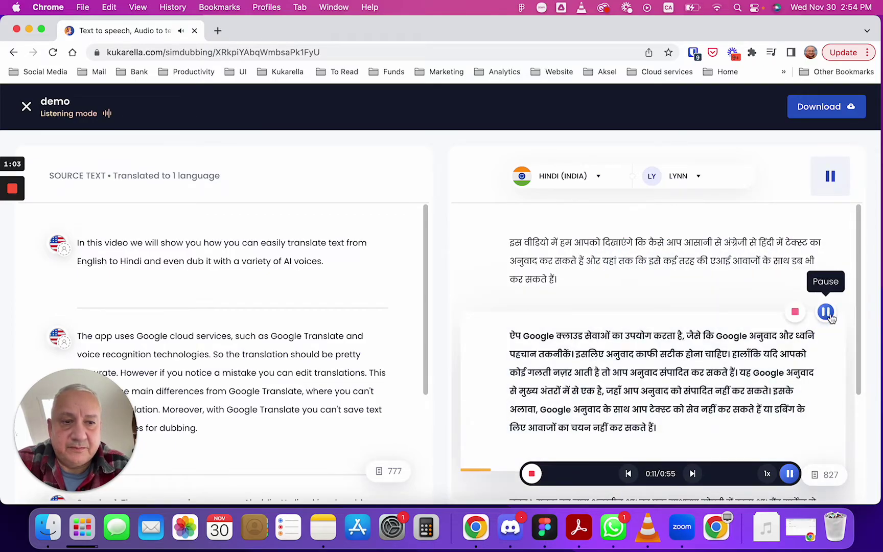
click(827, 312)
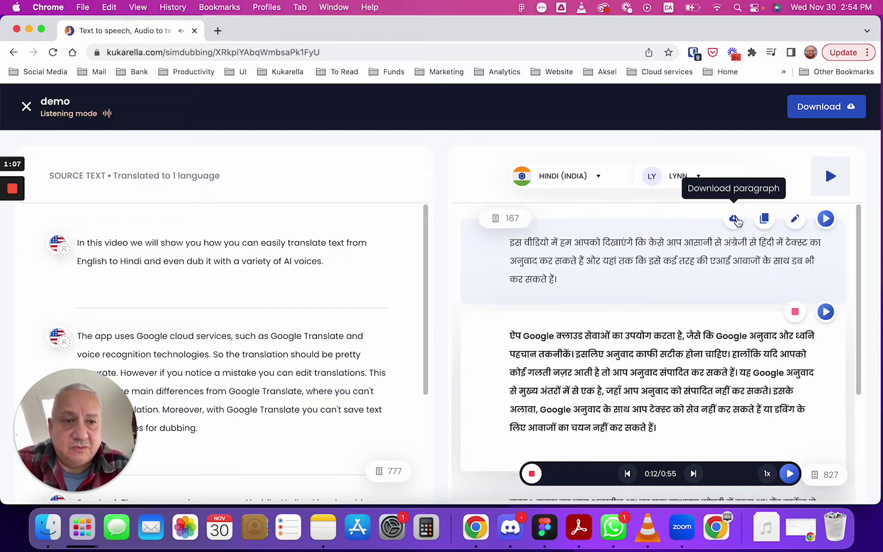
Review the Mp3/TXT download options without downloading, then exit listening mode to the editor
click(812, 110)
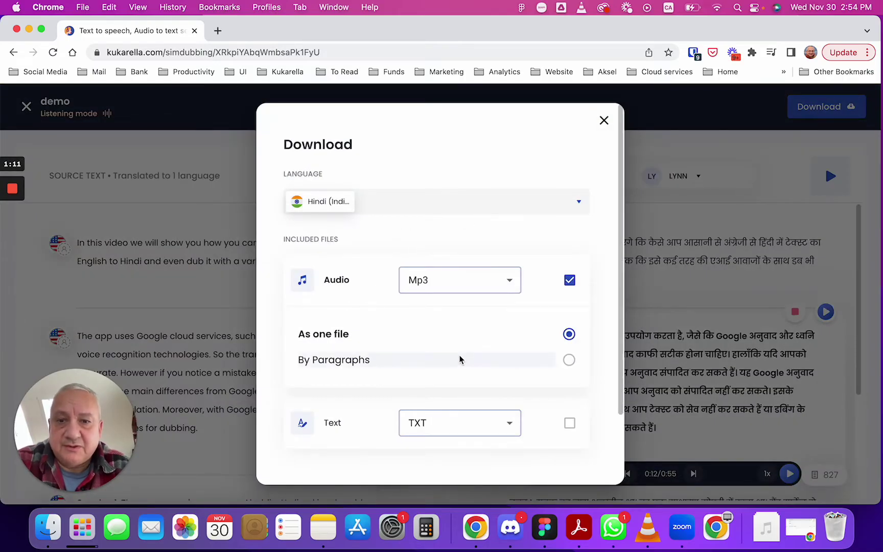
scroll(461, 357, down, 3)
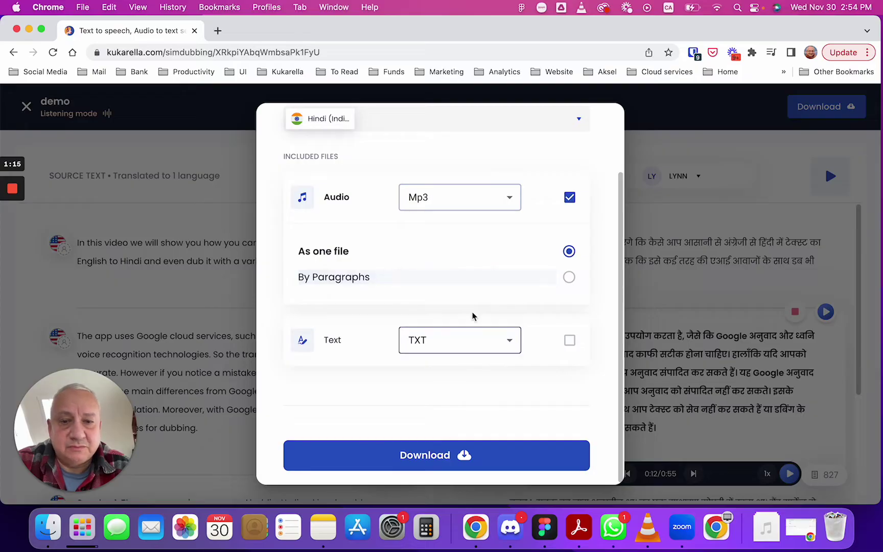
click(683, 206)
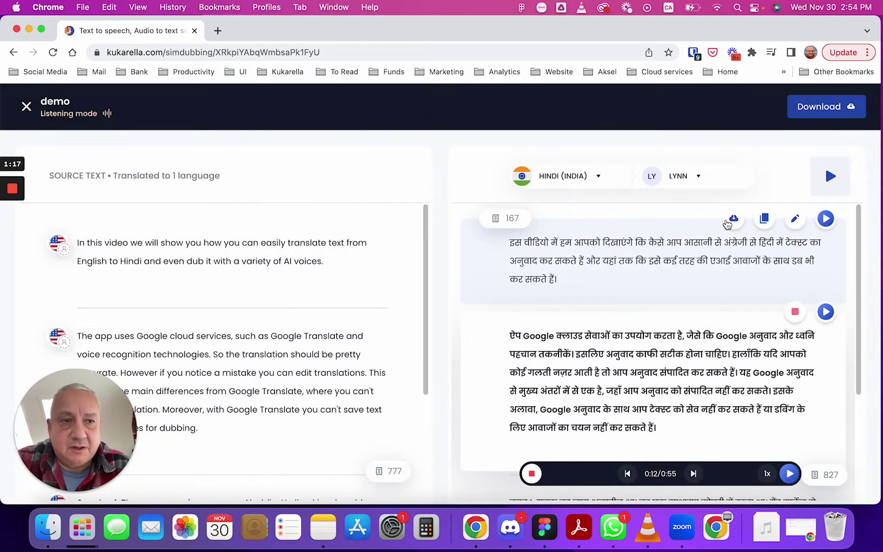
click(26, 108)
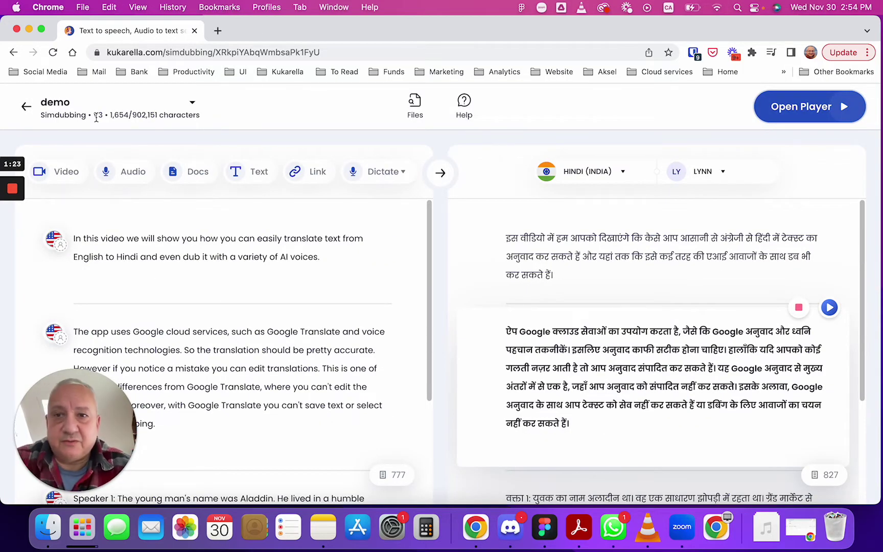
Start a new Translate and Dub project, accepting the translation costs notice
click(26, 106)
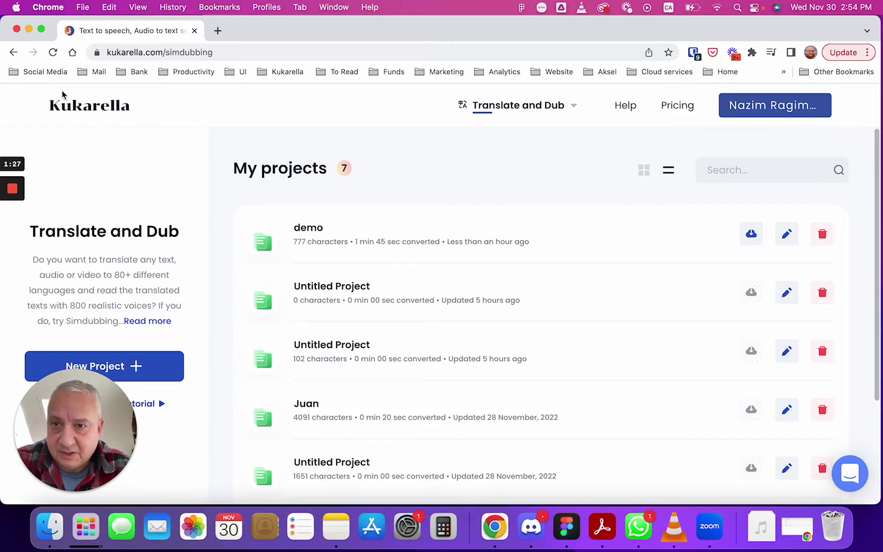
click(83, 108)
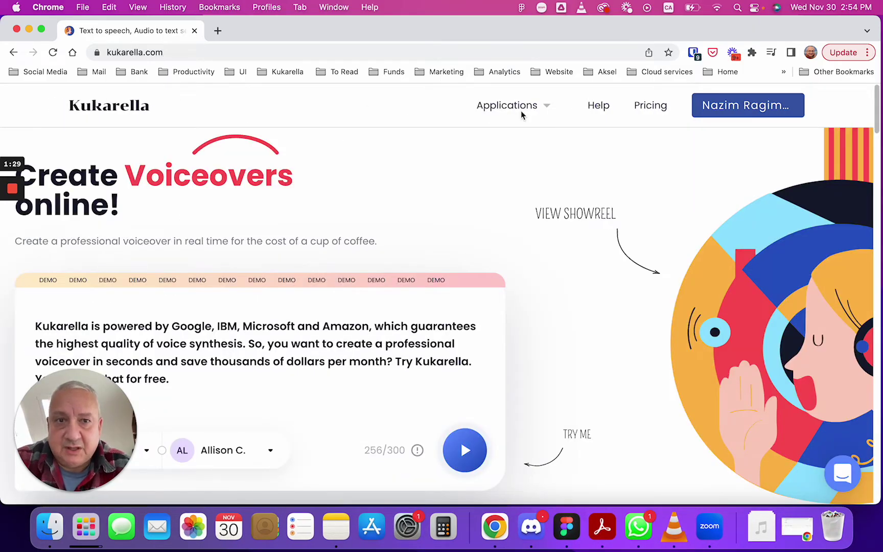
click(535, 112)
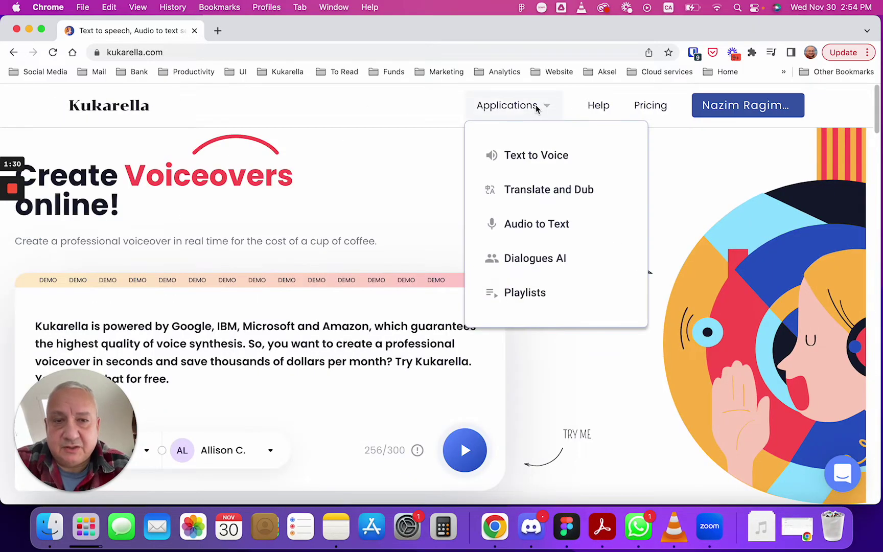
click(562, 200)
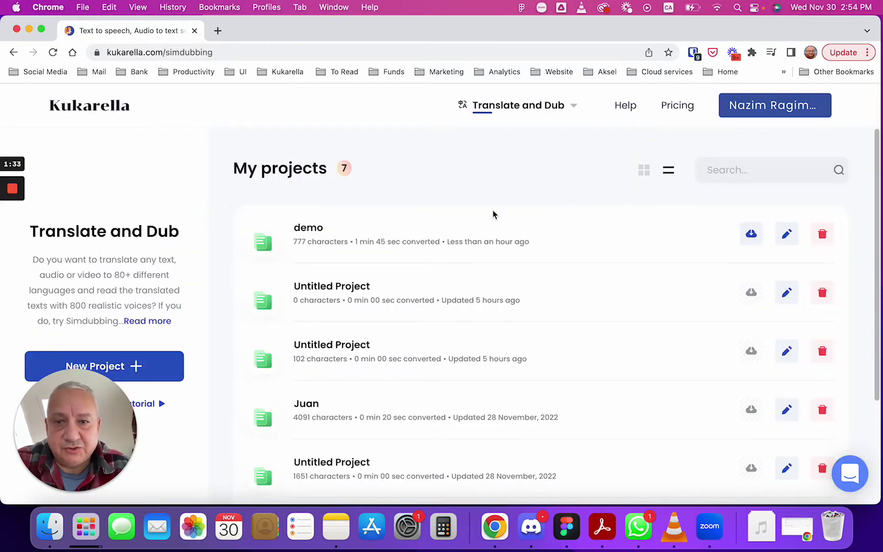
click(151, 366)
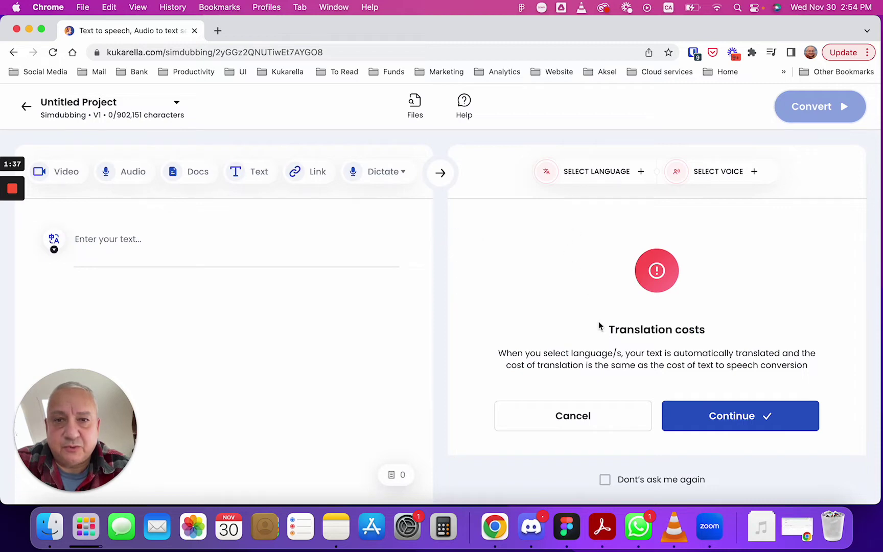
click(721, 415)
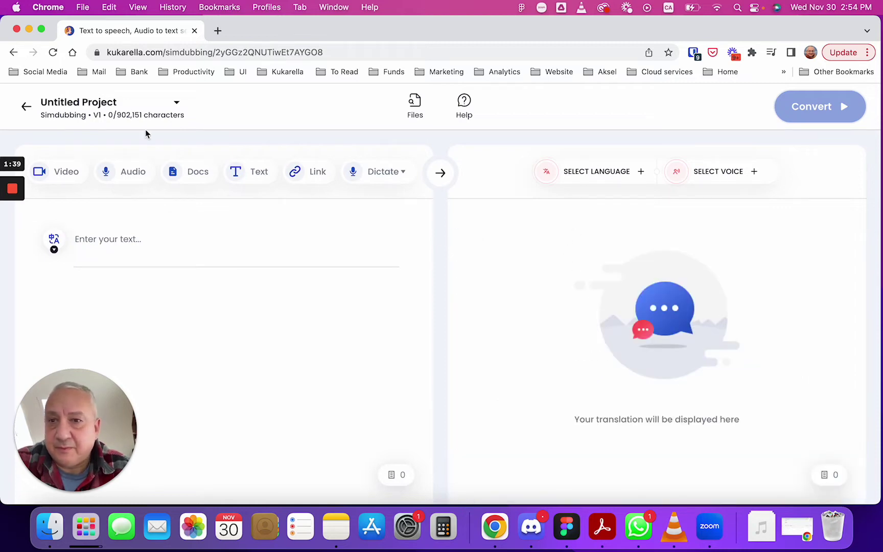
Rename the project title to 'translate english to hindi'
double_click(99, 102)
triple_click(98, 102)
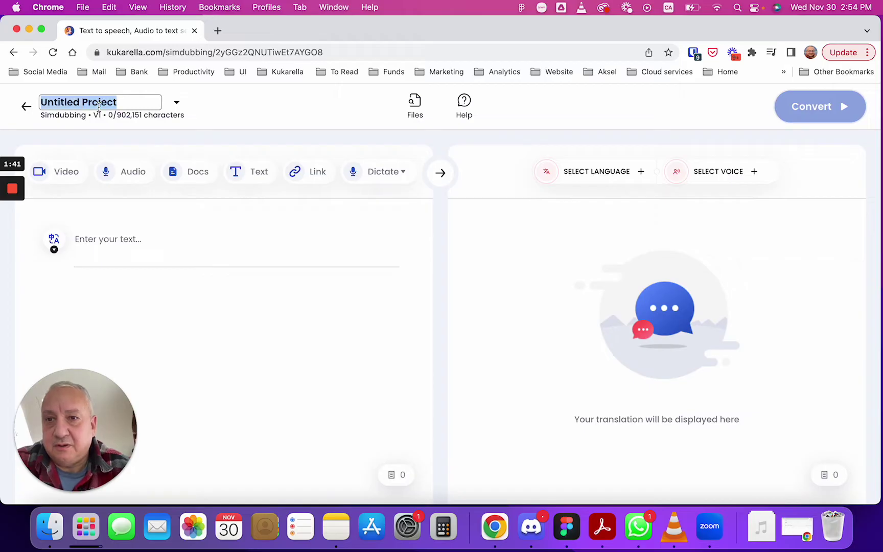
text(tra)
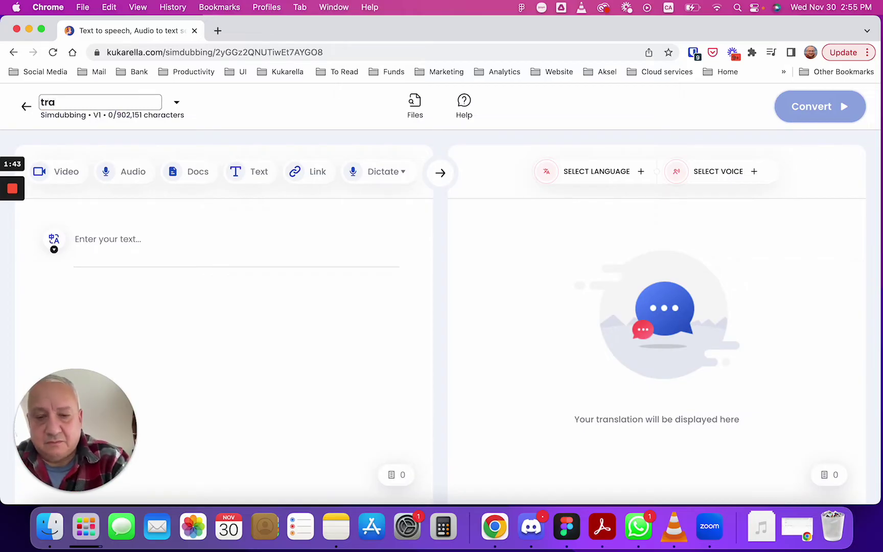
text(nslate en)
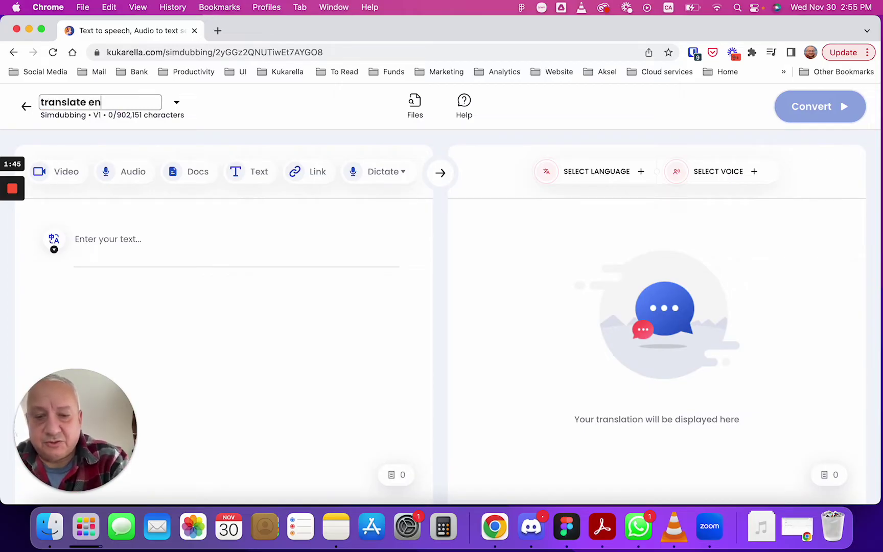
text(glish to hi)
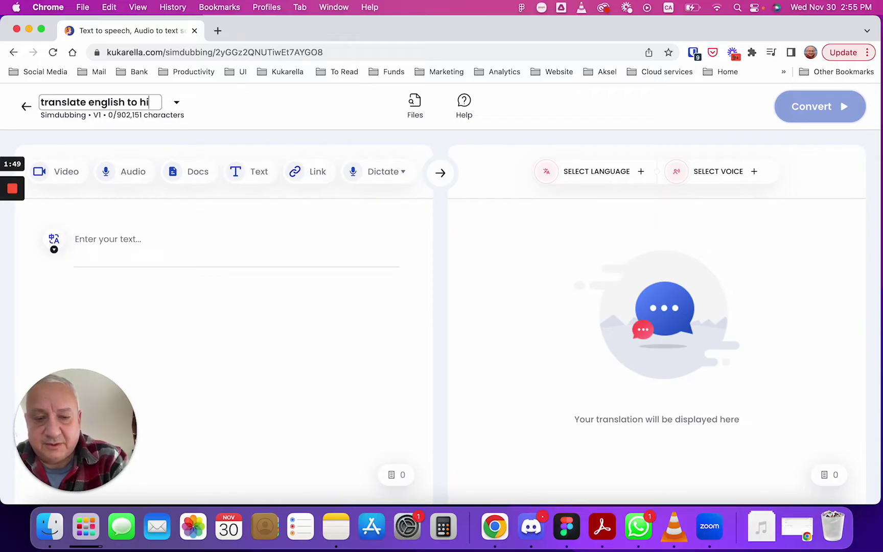
text(ndi)
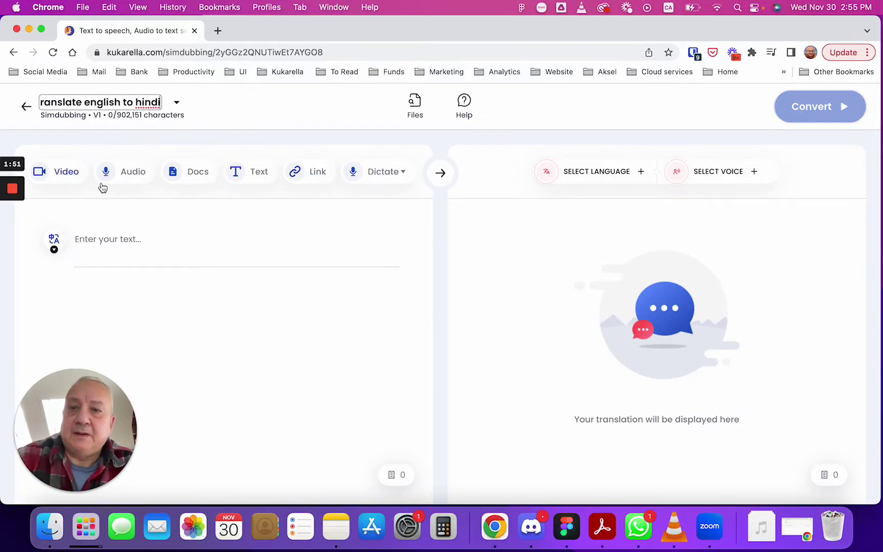
Tick Hindi (India) and Panjabi (India) in the target language list
click(133, 236)
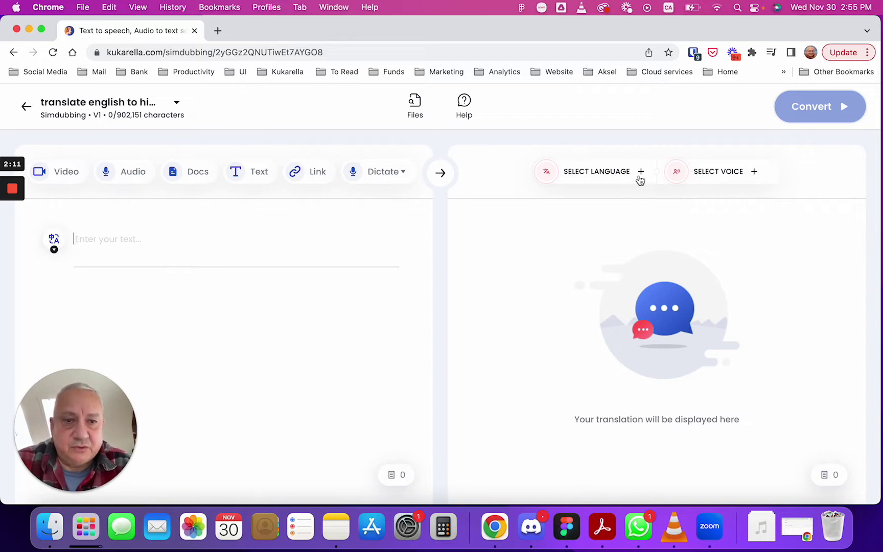
click(607, 179)
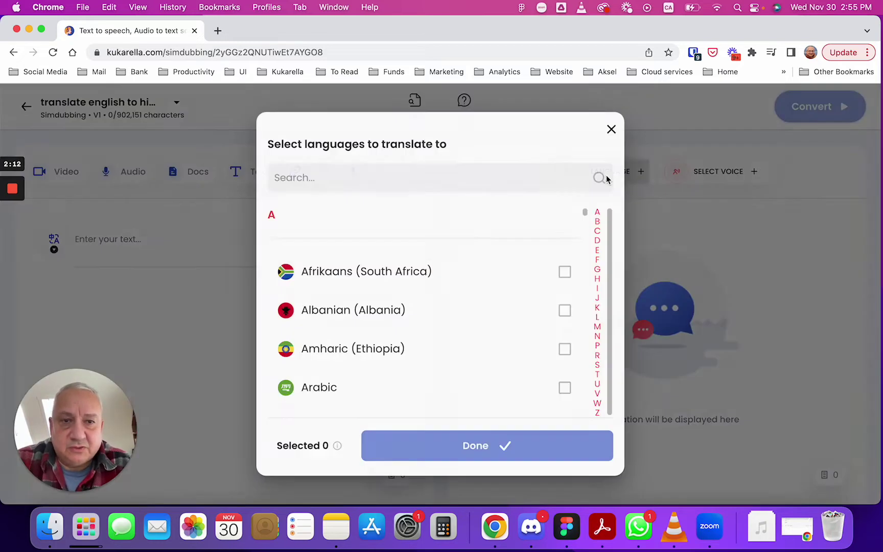
click(599, 280)
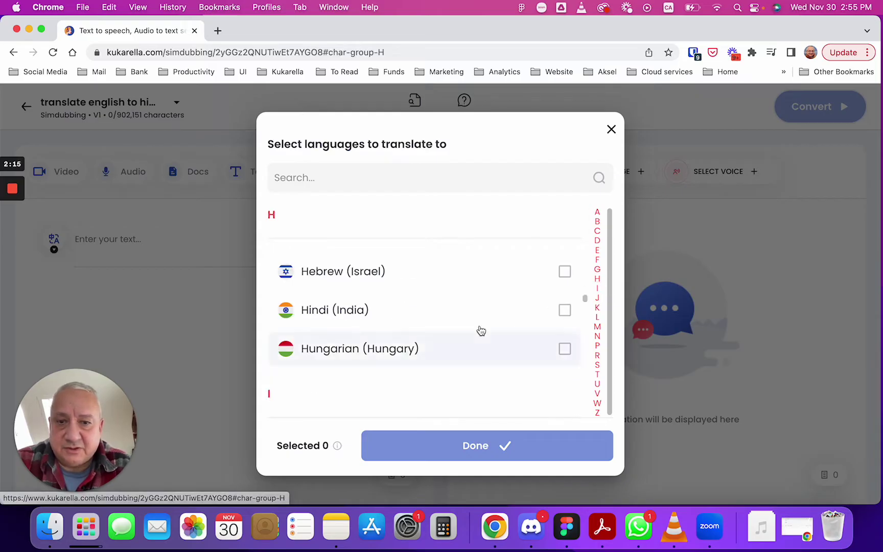
click(565, 311)
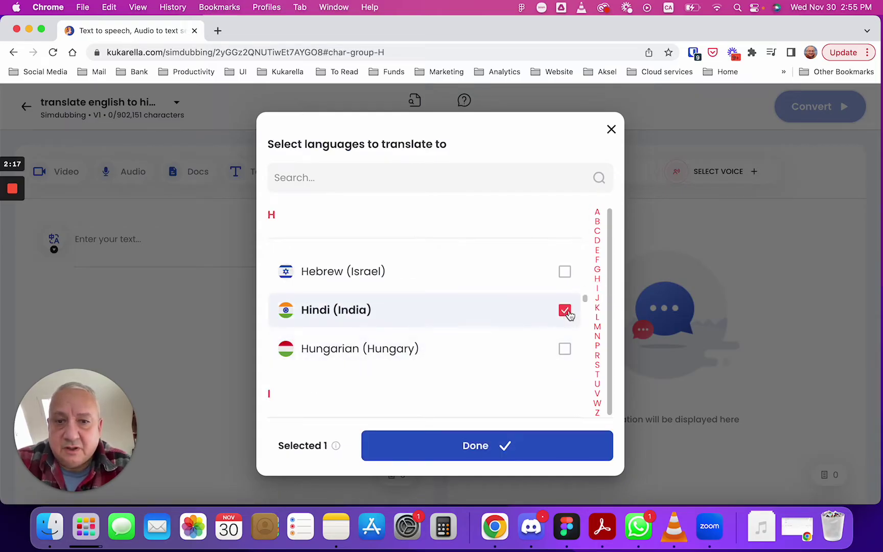
click(599, 352)
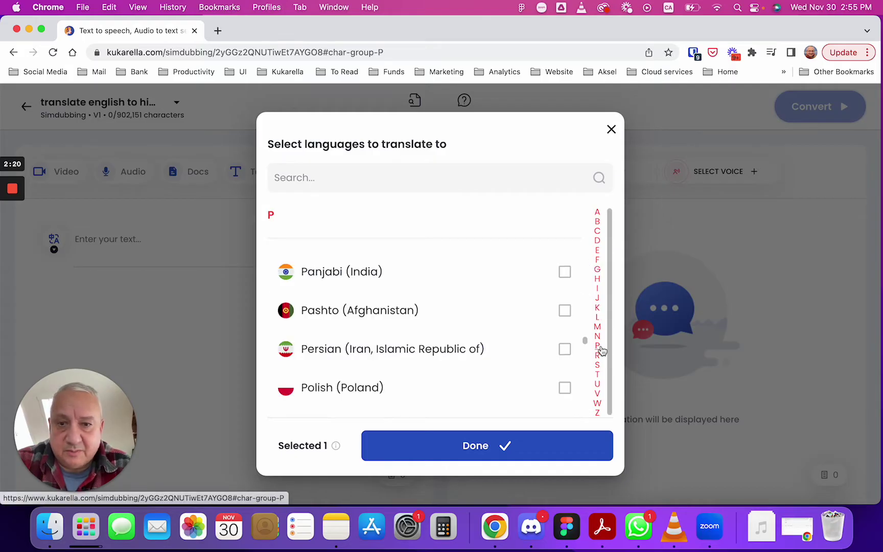
click(566, 273)
Switch to the Hindi (India) translation and choose Lynn as its voice after previewing Buck and Kalpana
click(512, 445)
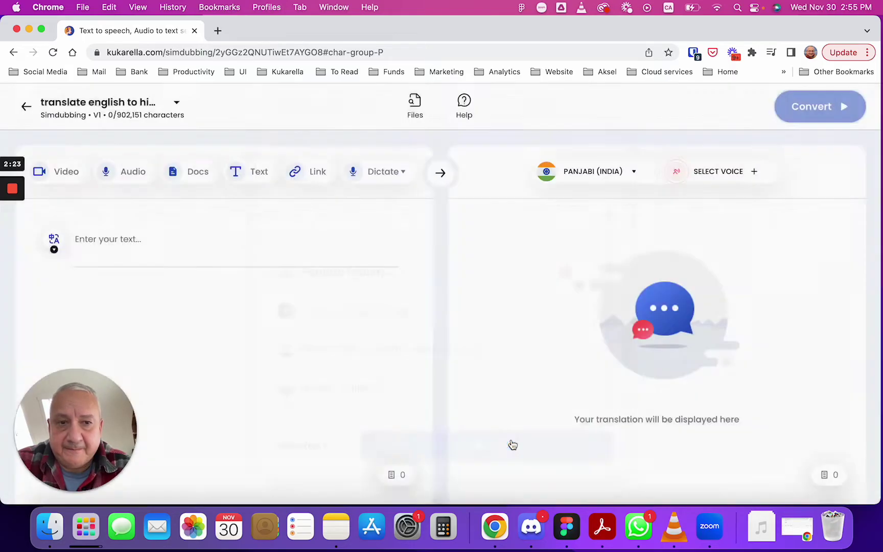
click(608, 173)
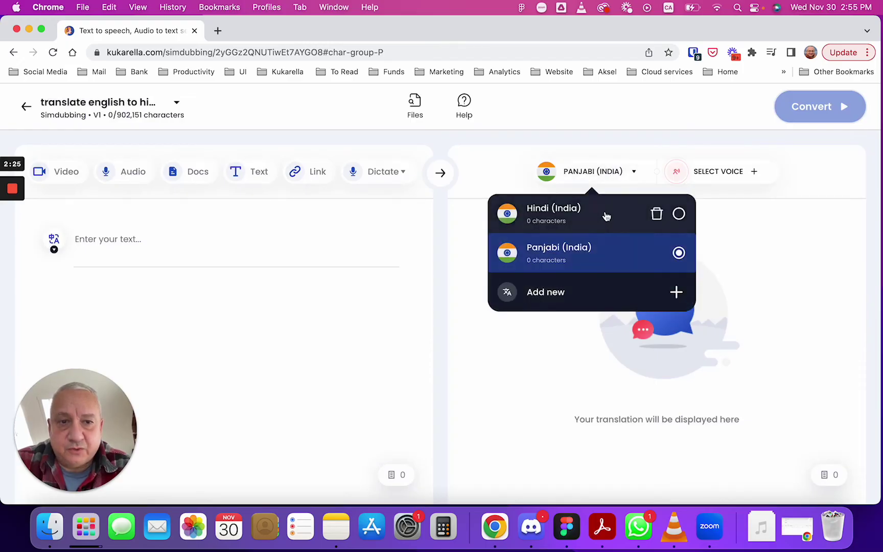
click(607, 217)
click(724, 174)
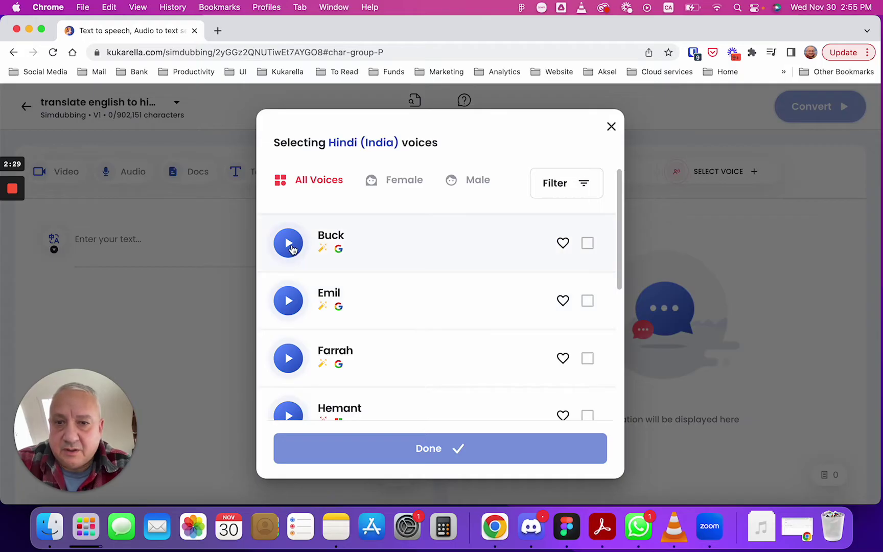
click(289, 245)
click(291, 249)
scroll(304, 337, down, 5)
click(297, 312)
scroll(295, 311, down, 3)
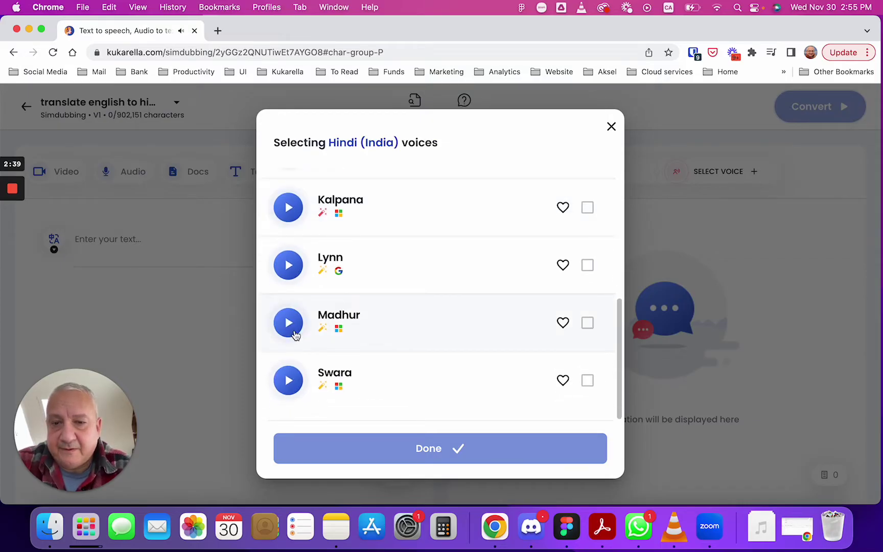
scroll(295, 335, up, 4)
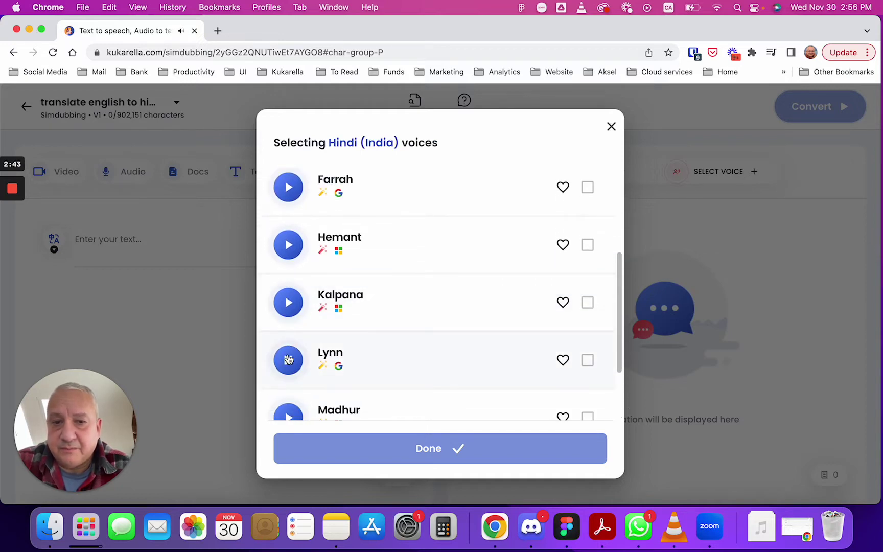
click(588, 360)
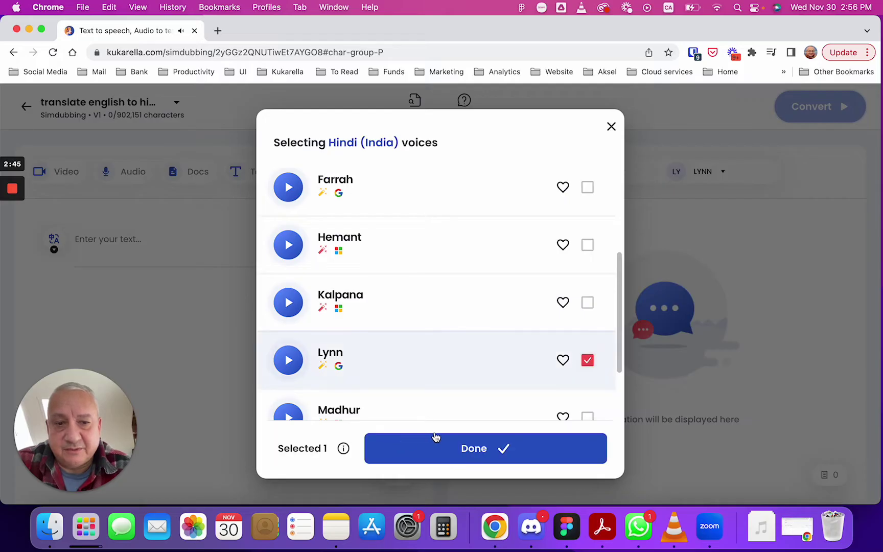
click(456, 435)
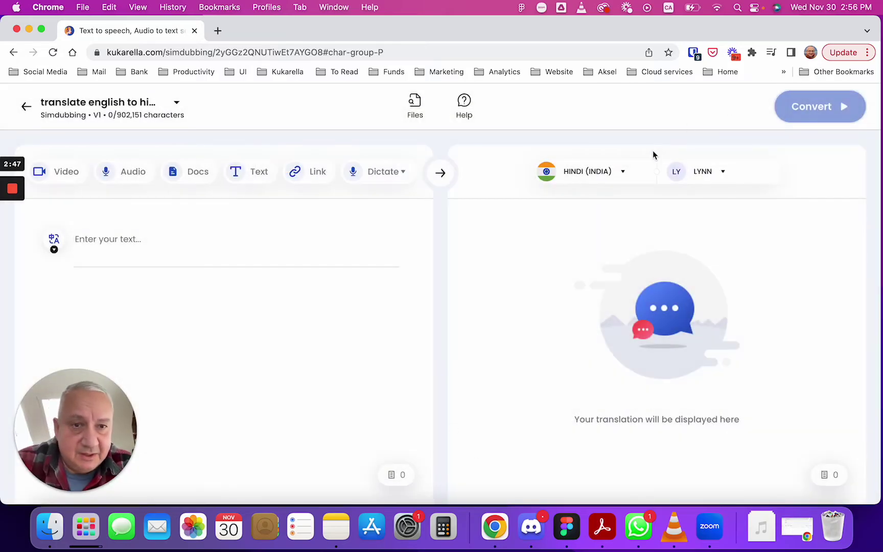
Add Emil as a second Hindi voice after previewing it
click(728, 170)
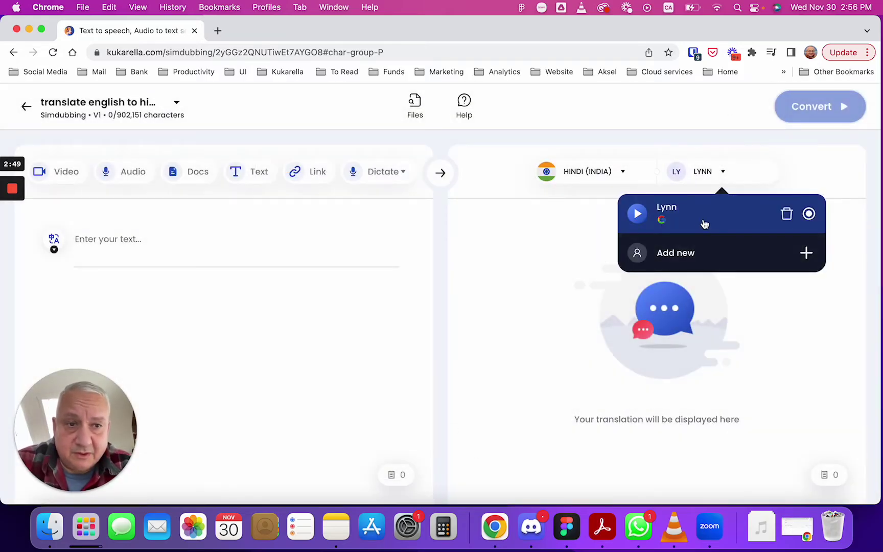
click(727, 260)
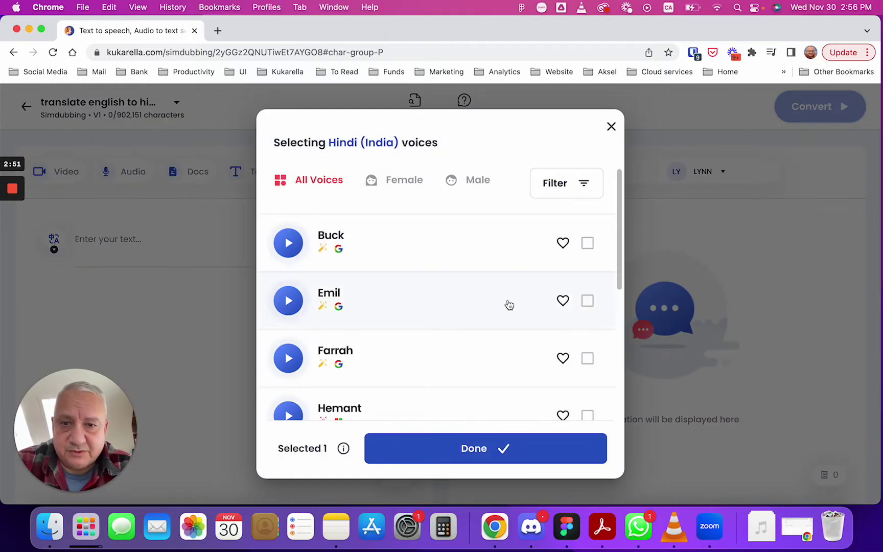
click(293, 243)
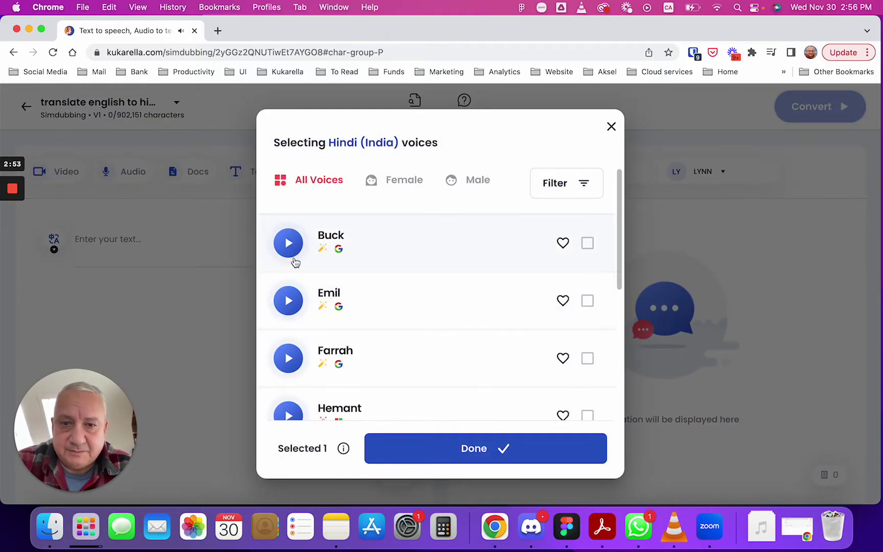
click(290, 300)
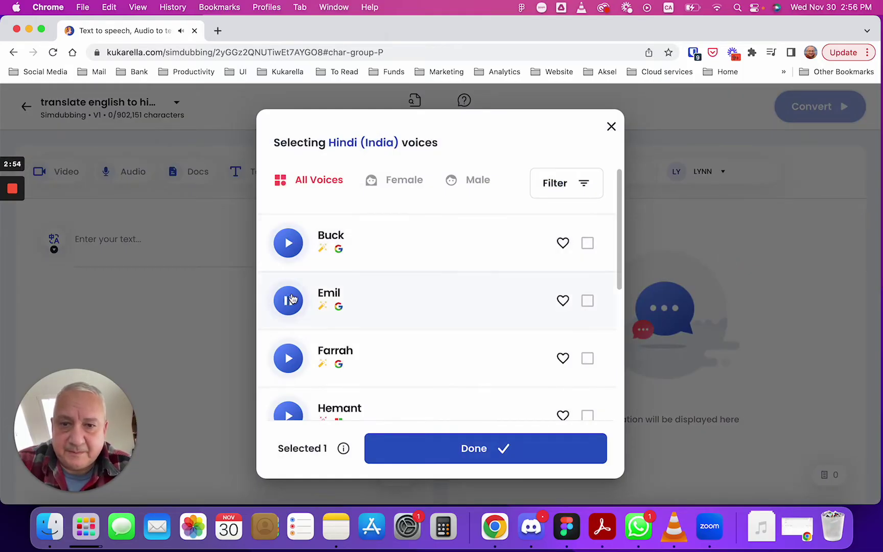
click(588, 301)
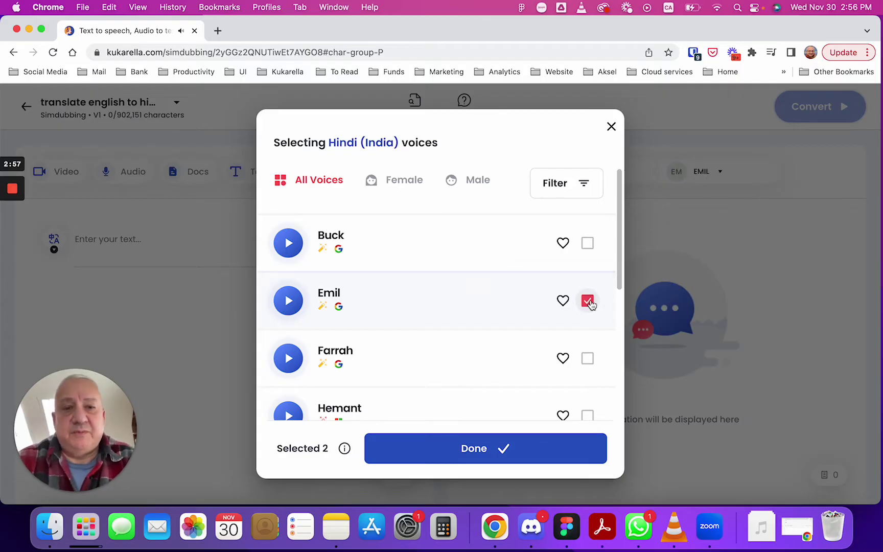
click(511, 446)
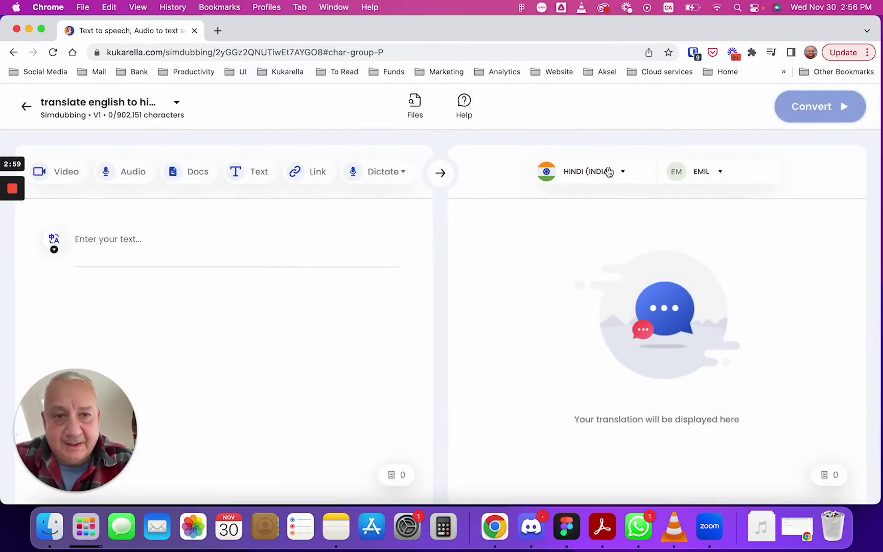
Switch to Panjabi (India) and pick Brendan and Hank as its voices after previewing them
click(608, 172)
click(596, 257)
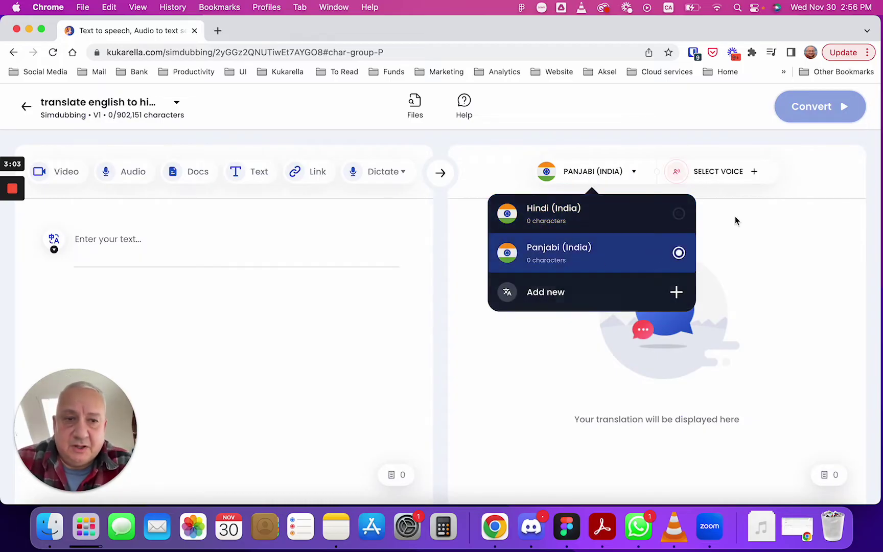
click(723, 202)
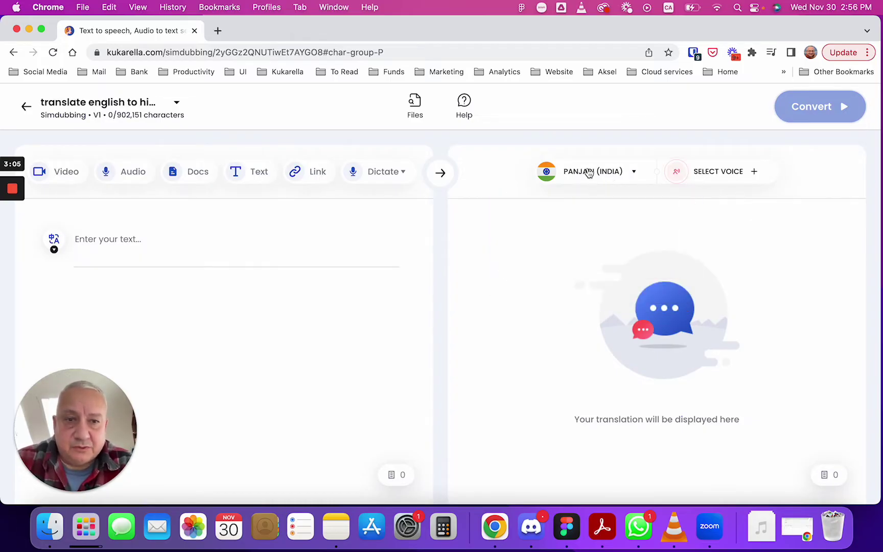
click(708, 174)
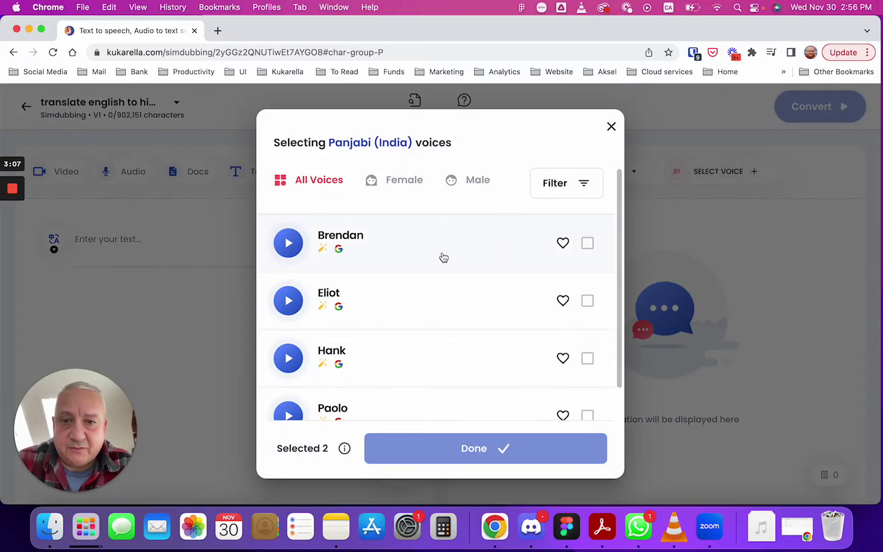
click(294, 247)
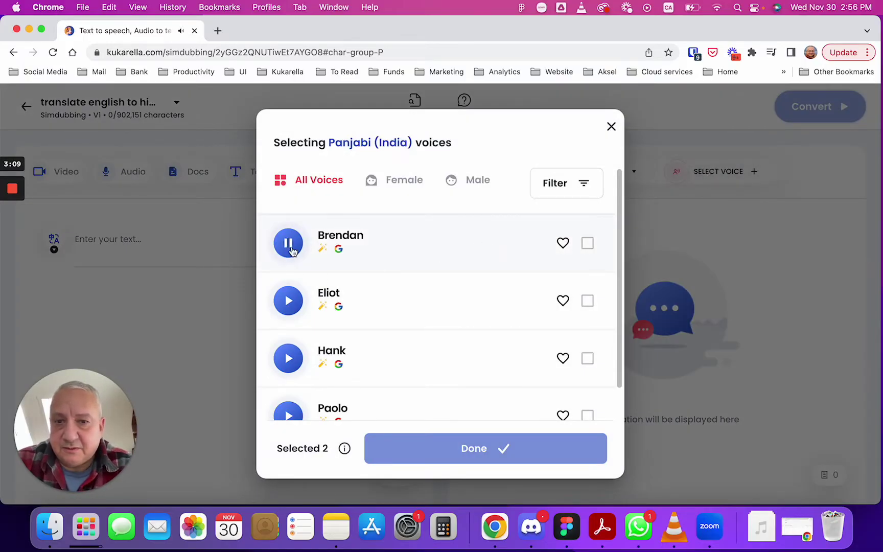
click(588, 243)
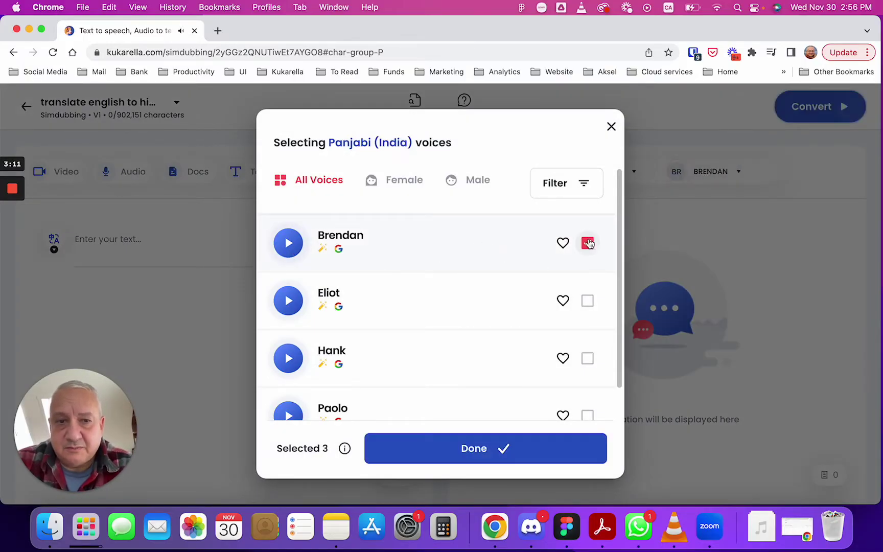
scroll(413, 316, down, 2)
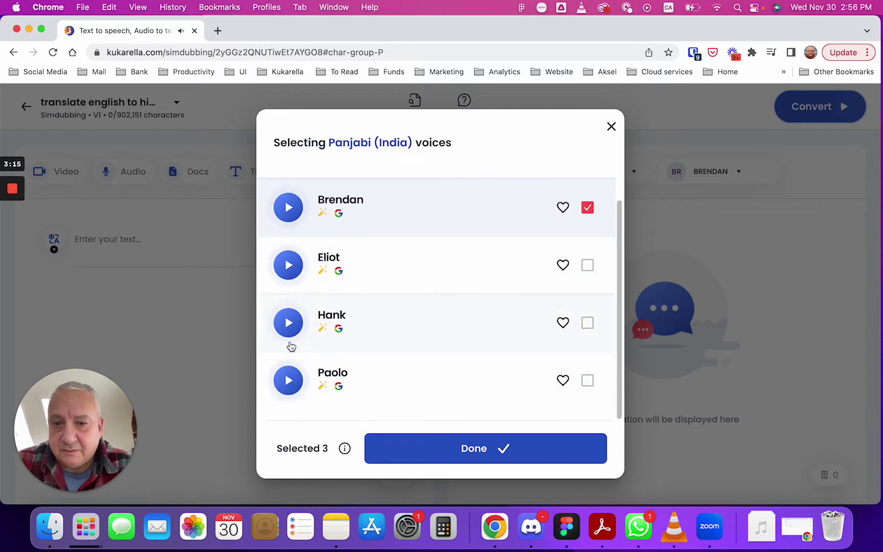
click(292, 321)
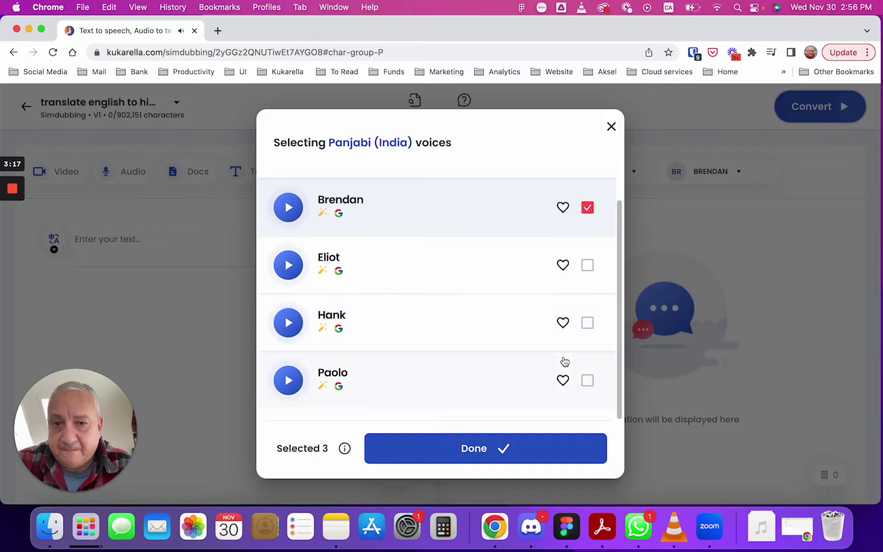
click(587, 323)
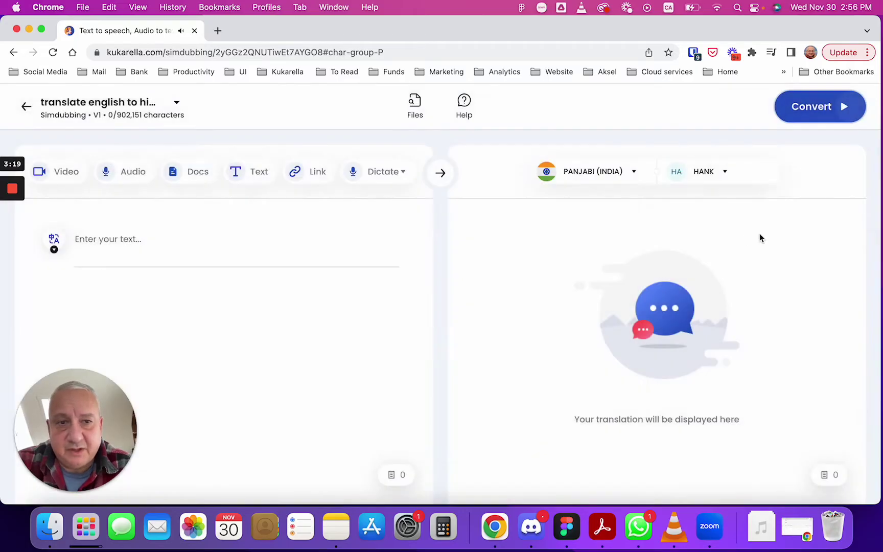
Return to Hindi (India) and enter 'here we will add out text which will be translated' as source text
click(615, 170)
click(575, 225)
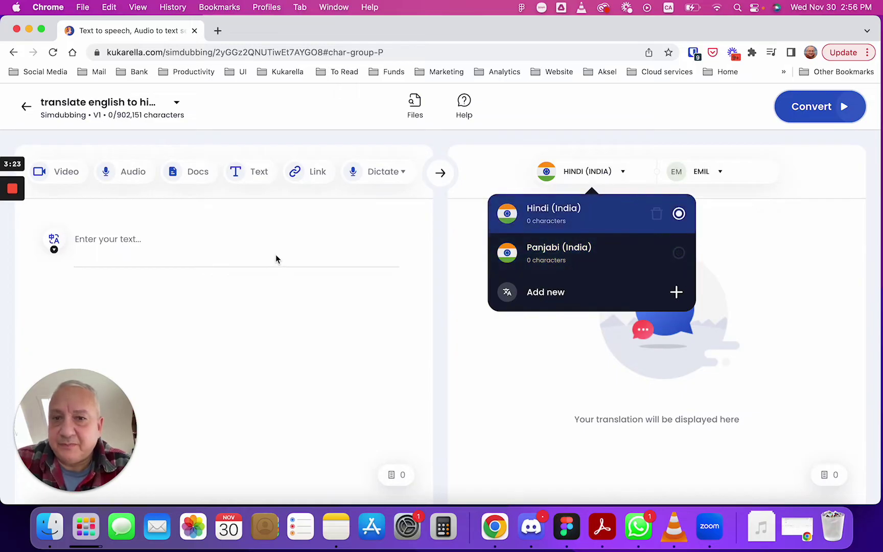
click(247, 253)
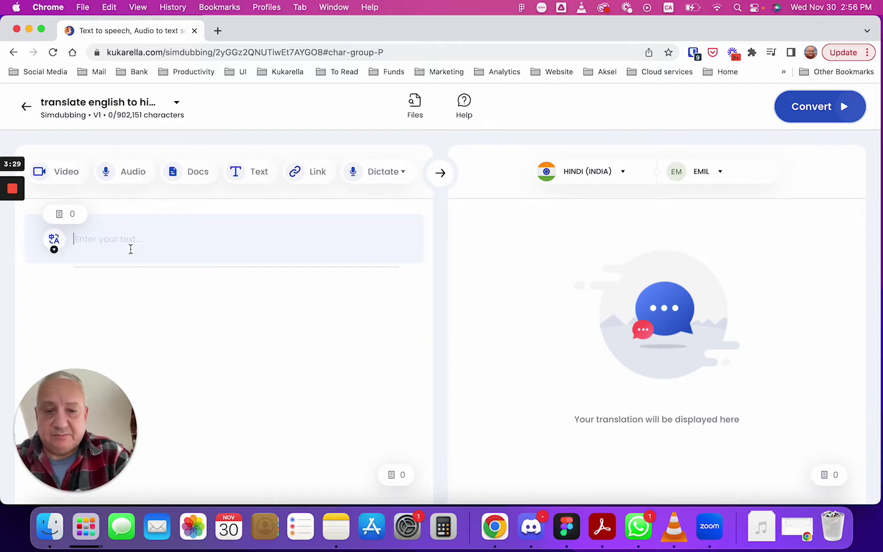
text(I)
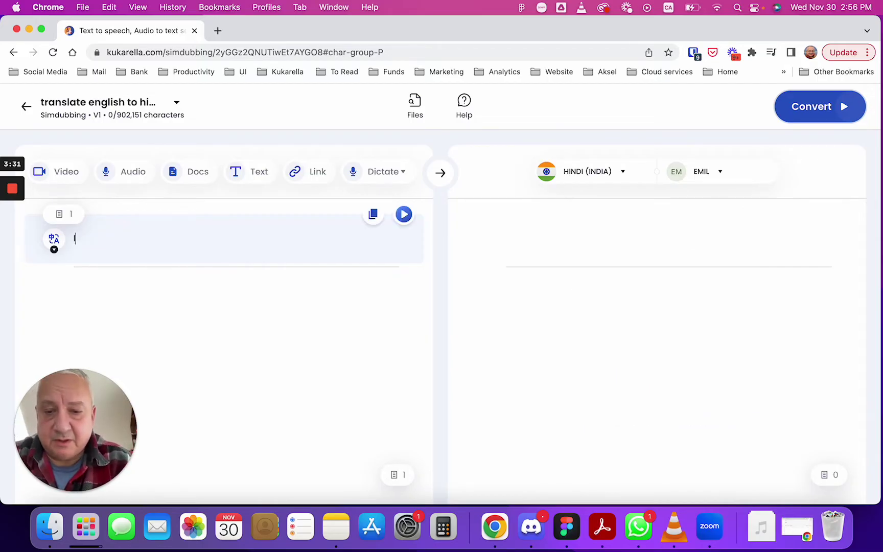
key(BackSpace)
text(here )
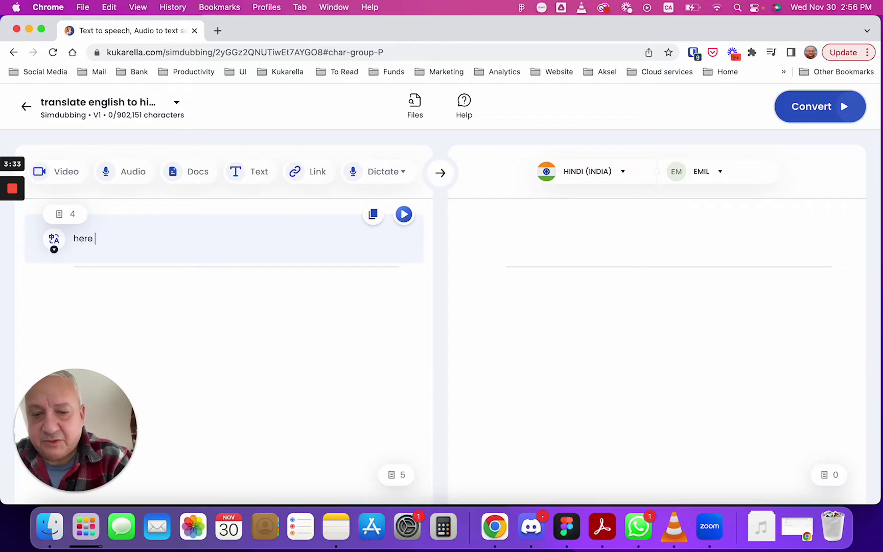
text(we will a)
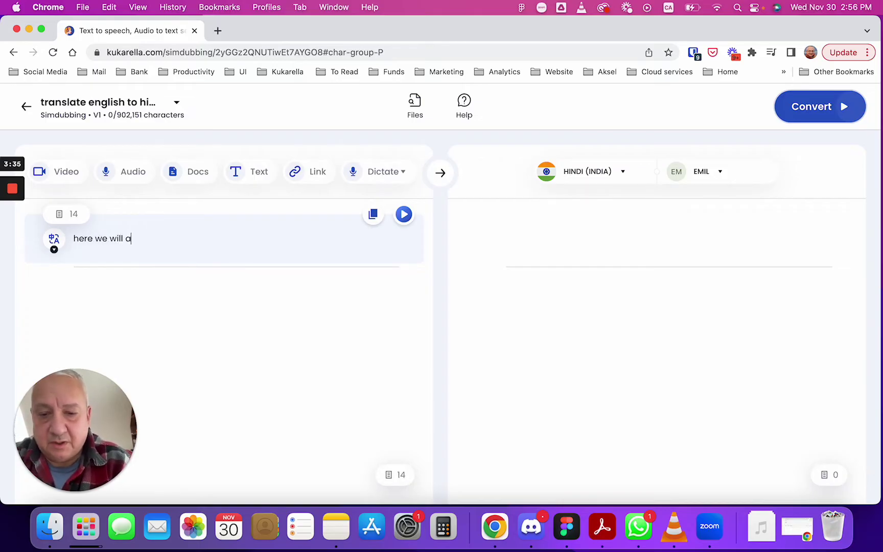
text(dd out te)
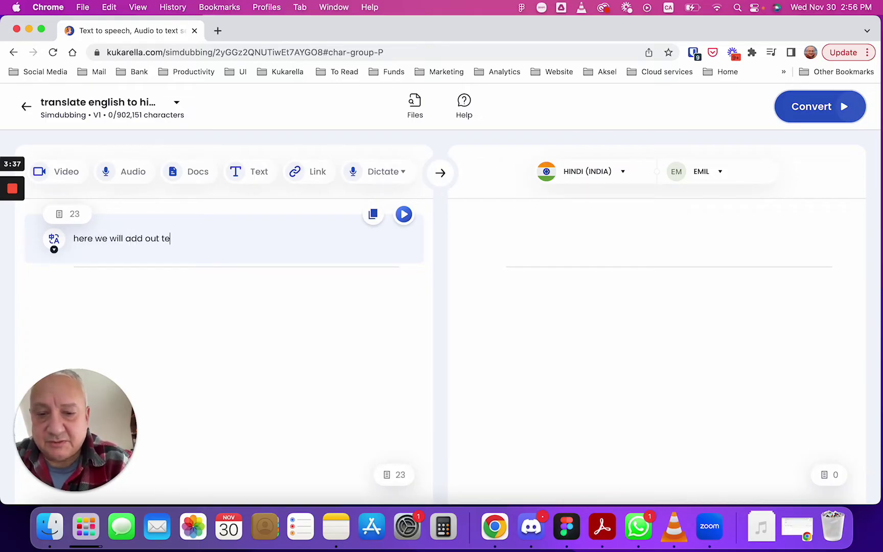
text(xt whic)
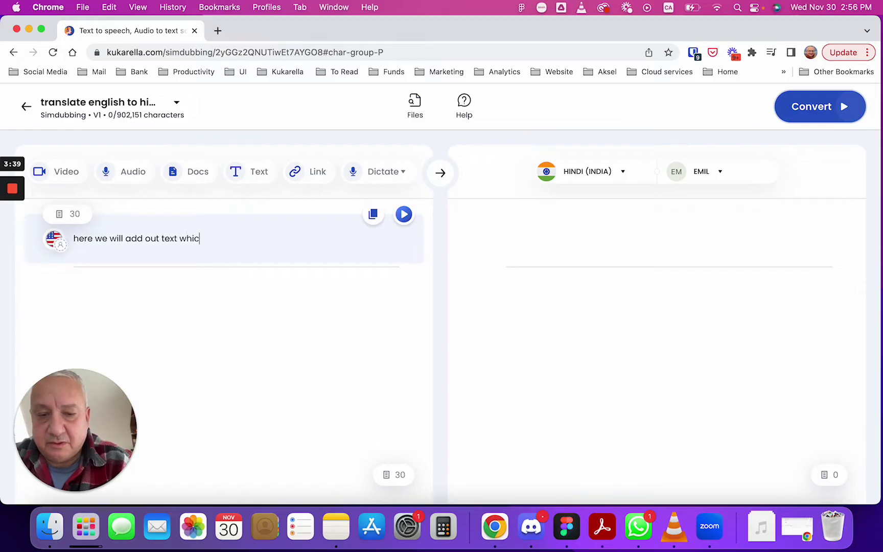
text(h will )
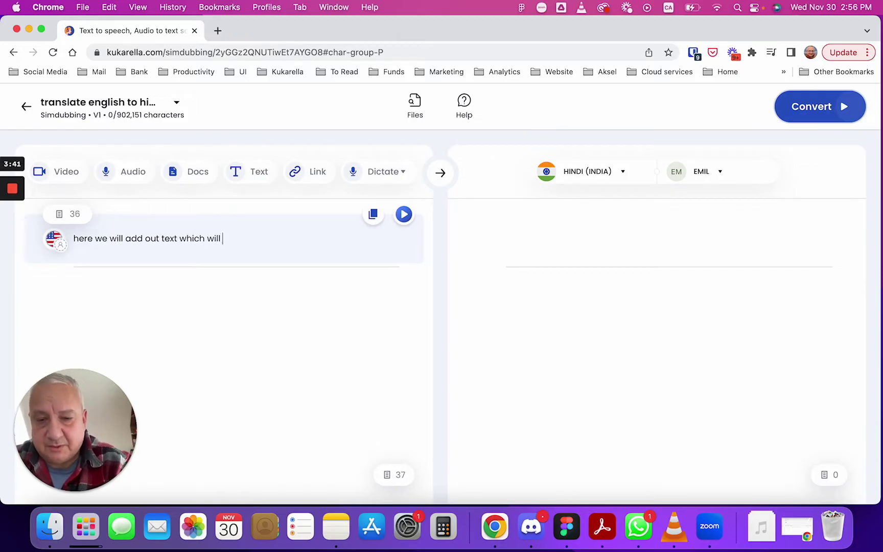
text(be translated)
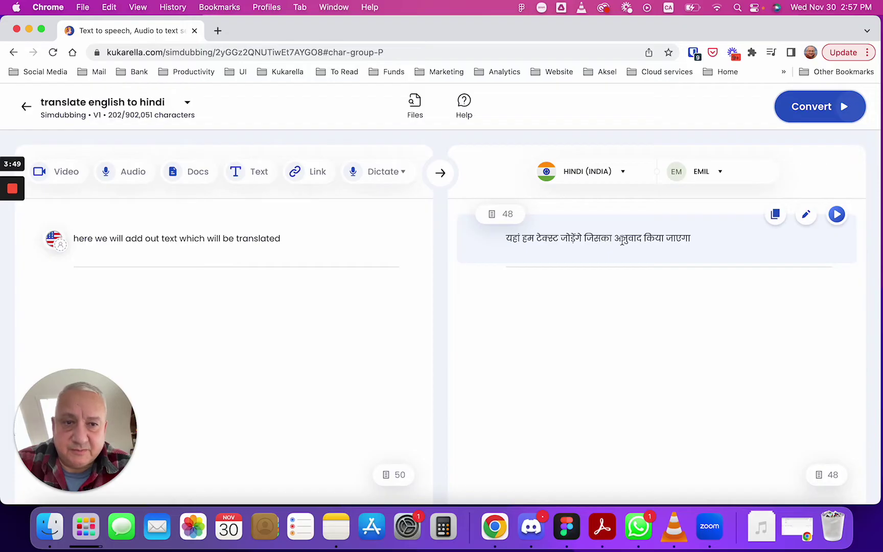
Add French (France) as a third target language, then switch back to the Hindi (India) translation
click(613, 176)
click(618, 252)
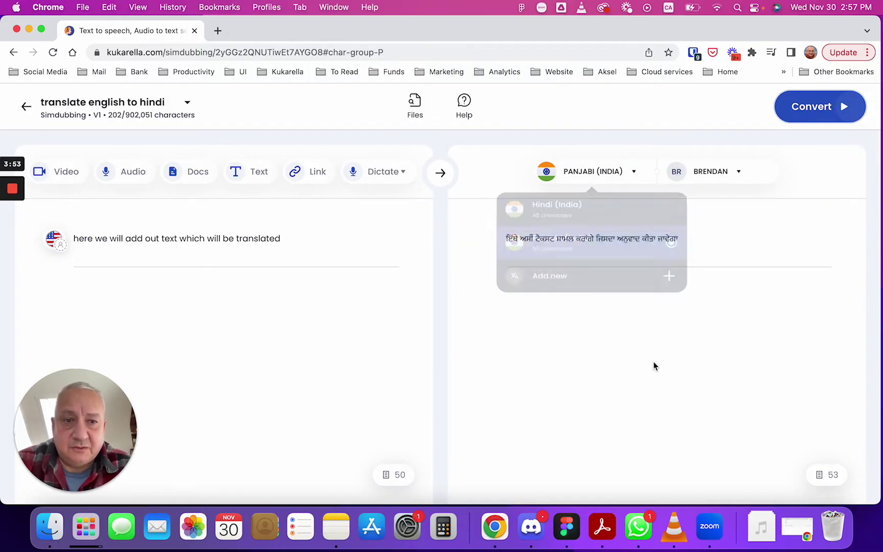
click(618, 177)
click(627, 298)
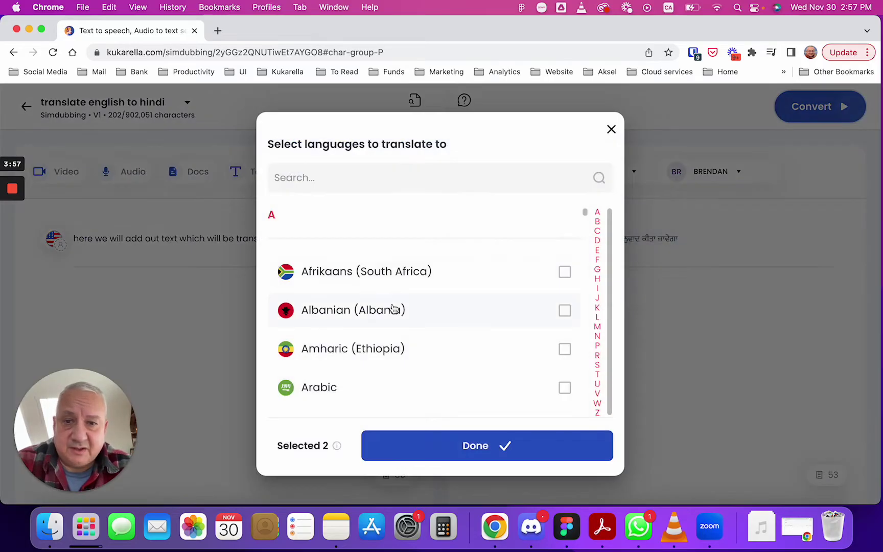
scroll(474, 316, down, 2)
scroll(475, 317, down, 5)
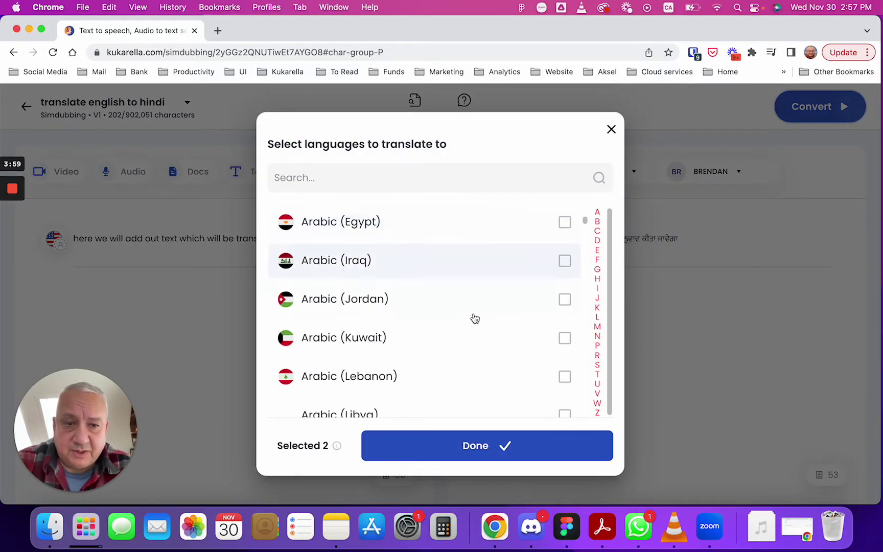
scroll(475, 317, down, 8)
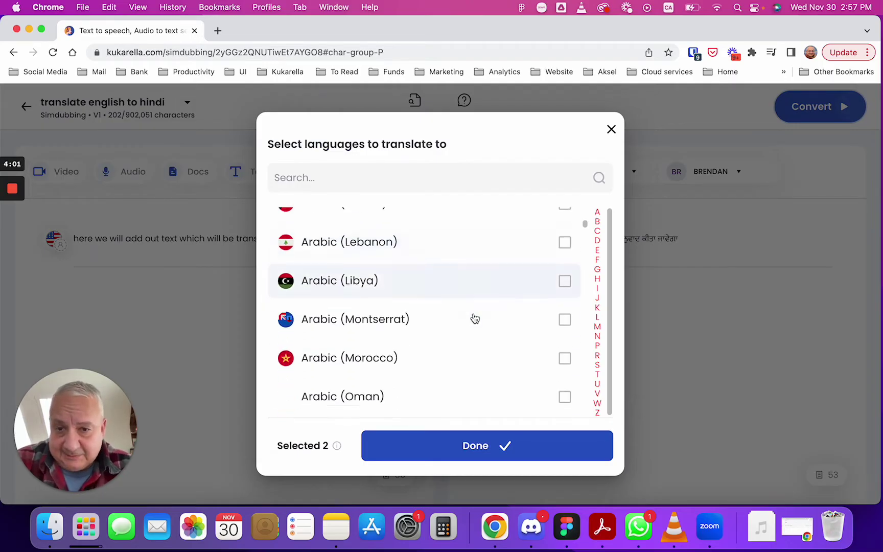
scroll(475, 318, down, 10)
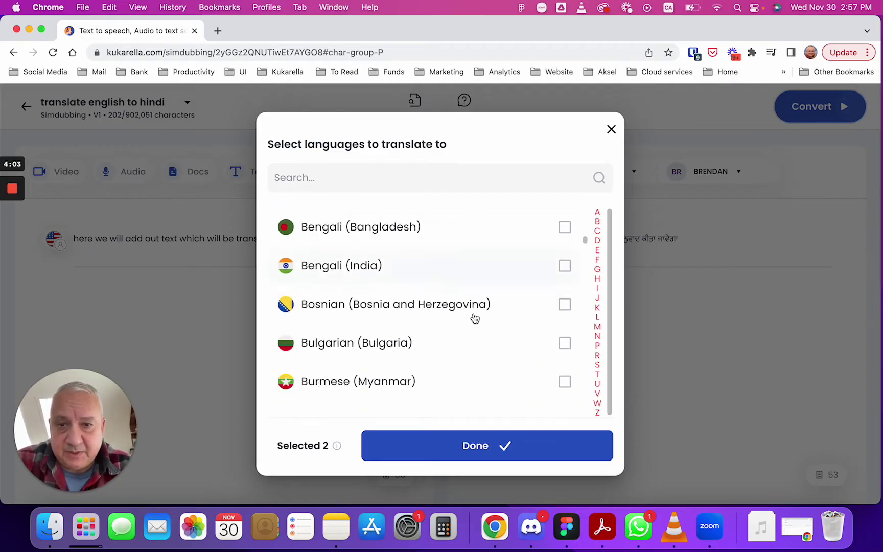
click(597, 259)
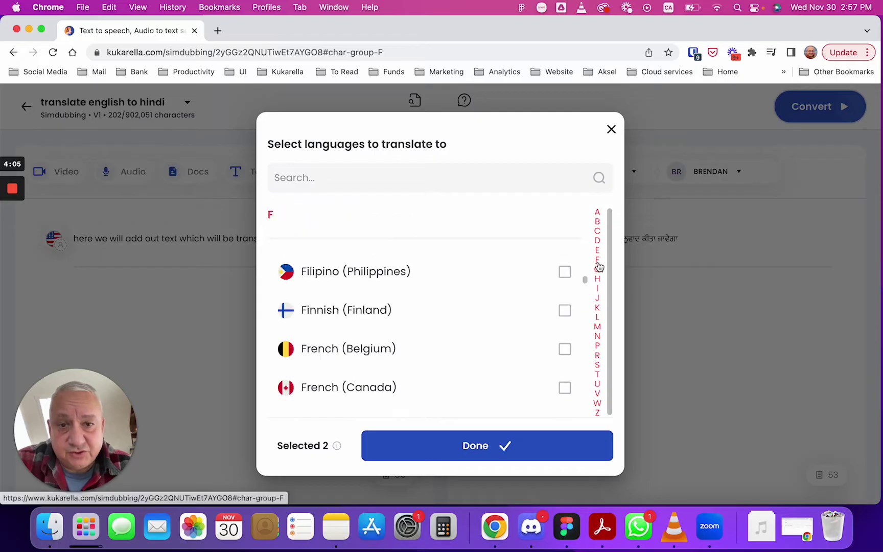
scroll(494, 312, down, 3)
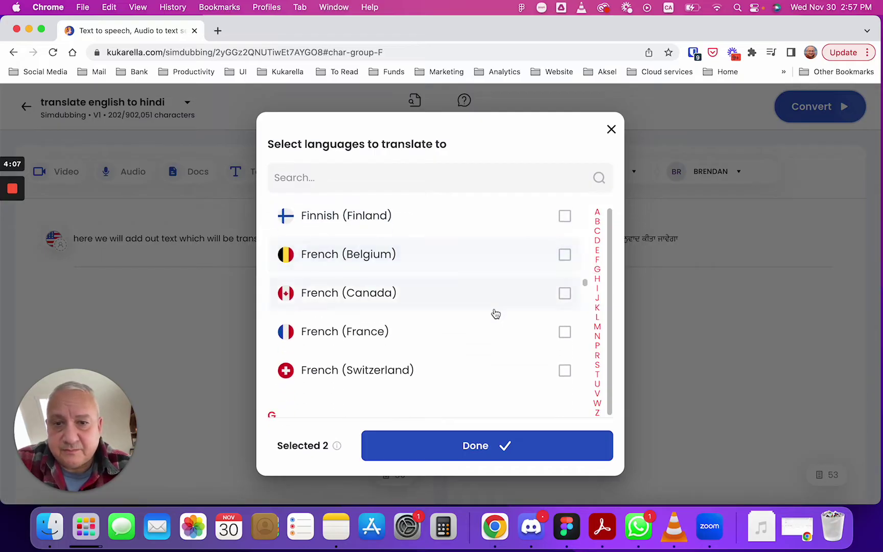
click(565, 332)
click(523, 450)
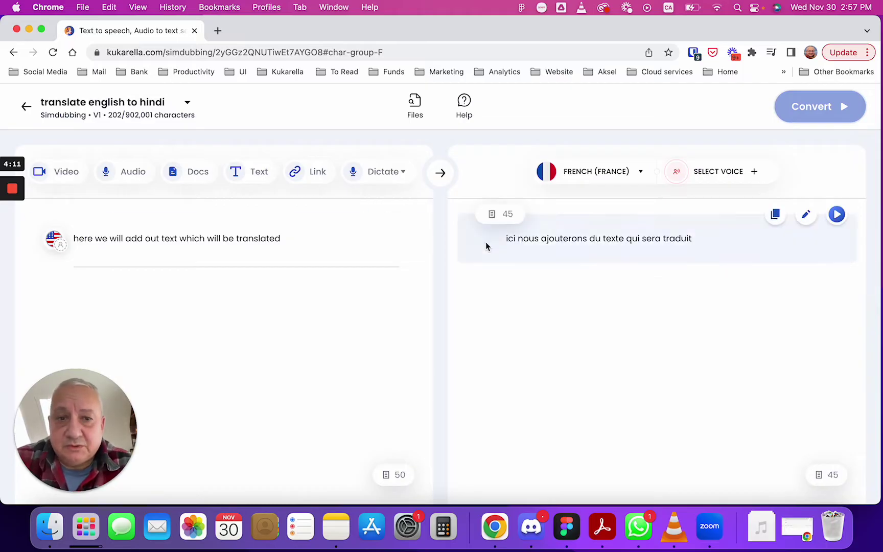
click(603, 173)
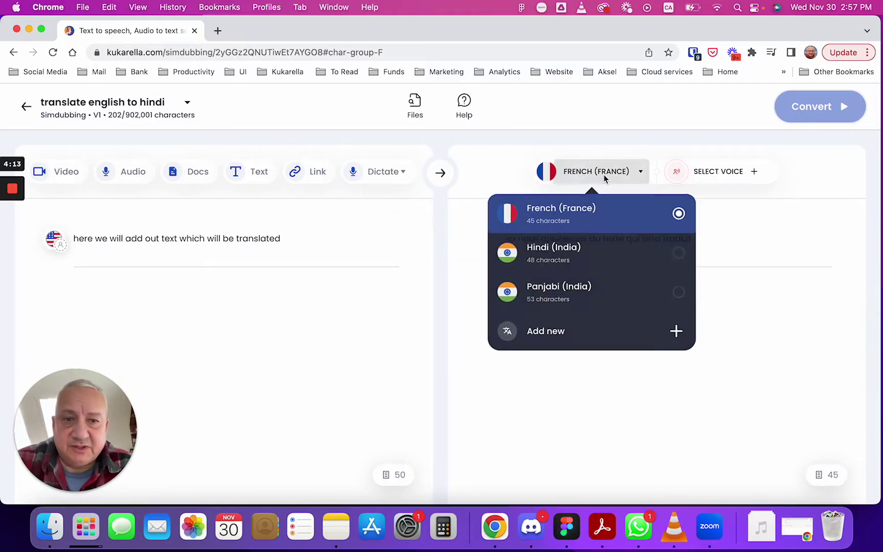
click(616, 254)
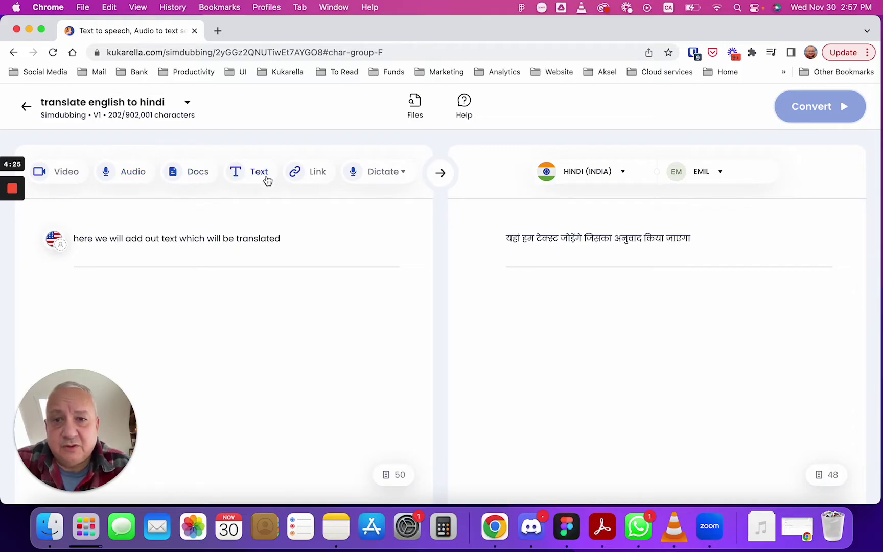
Choose Free from the Dictate dropdown to start free speech dictation
click(390, 176)
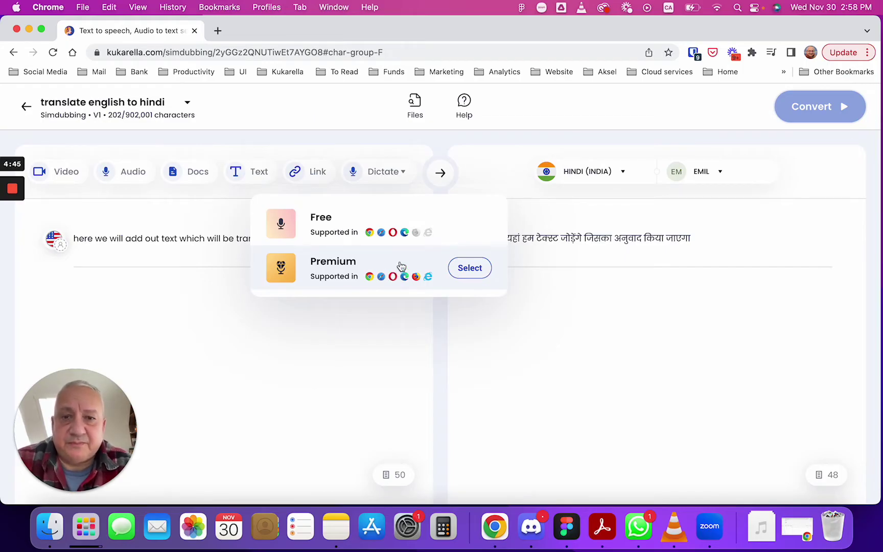
click(388, 221)
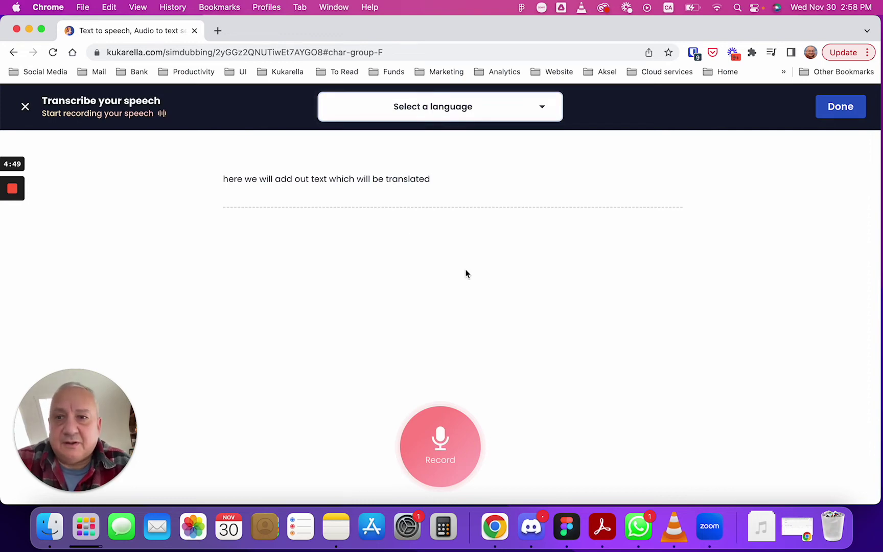
Pick English (United States) as the transcription language, reopening the list to confirm it
click(522, 111)
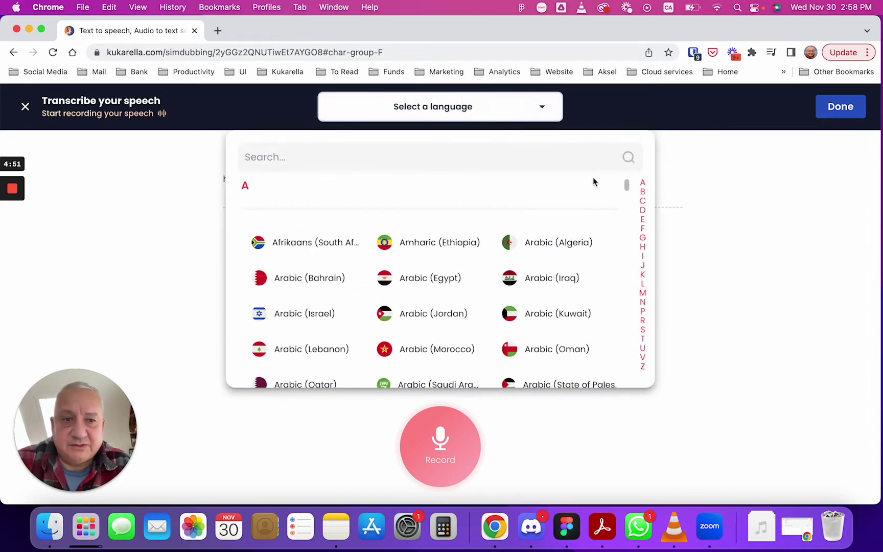
click(642, 220)
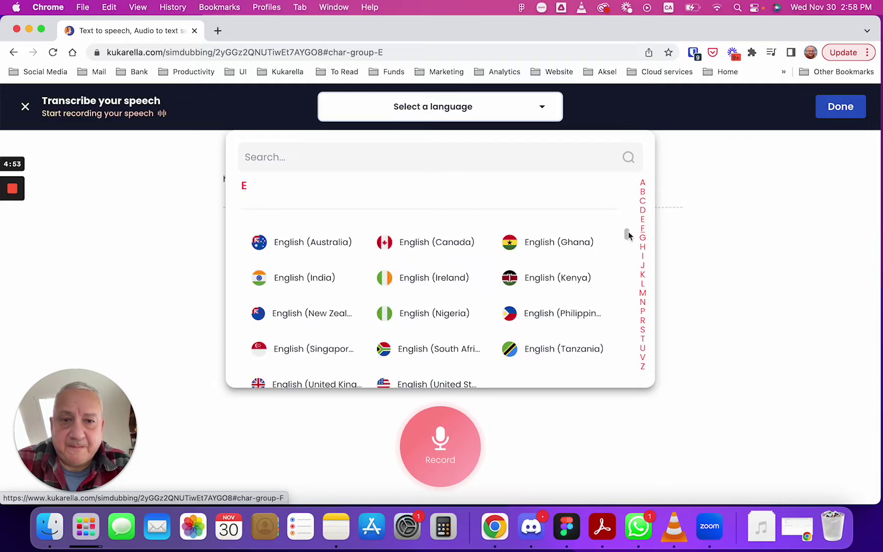
scroll(475, 322, down, 1)
click(453, 337)
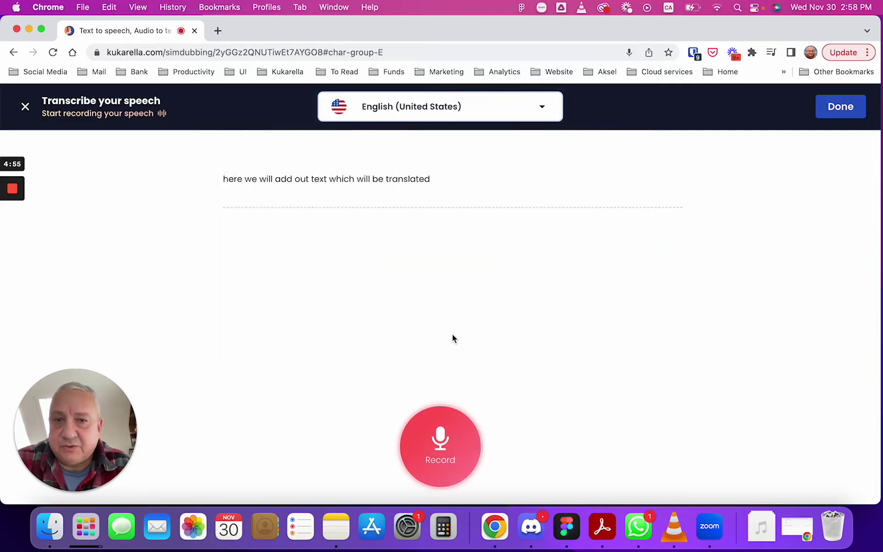
click(553, 115)
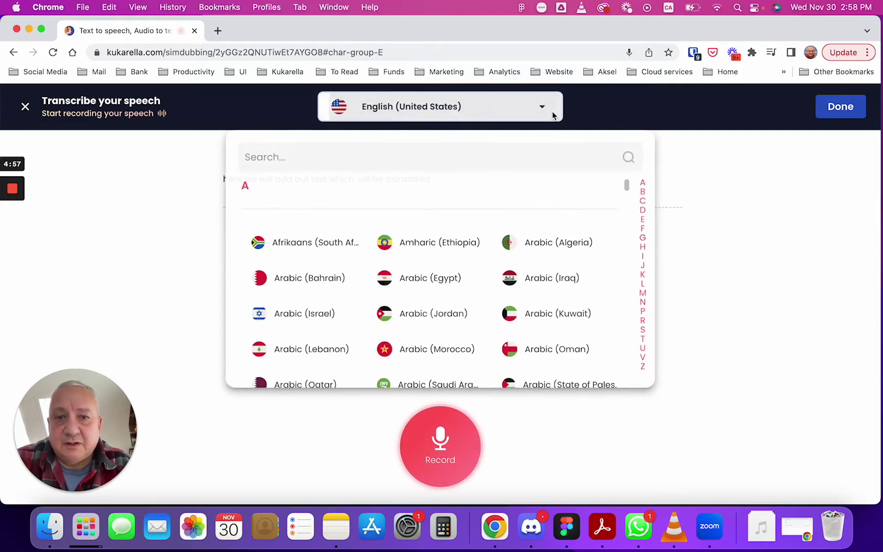
click(643, 220)
scroll(576, 273, down, 2)
scroll(577, 276, up, 1)
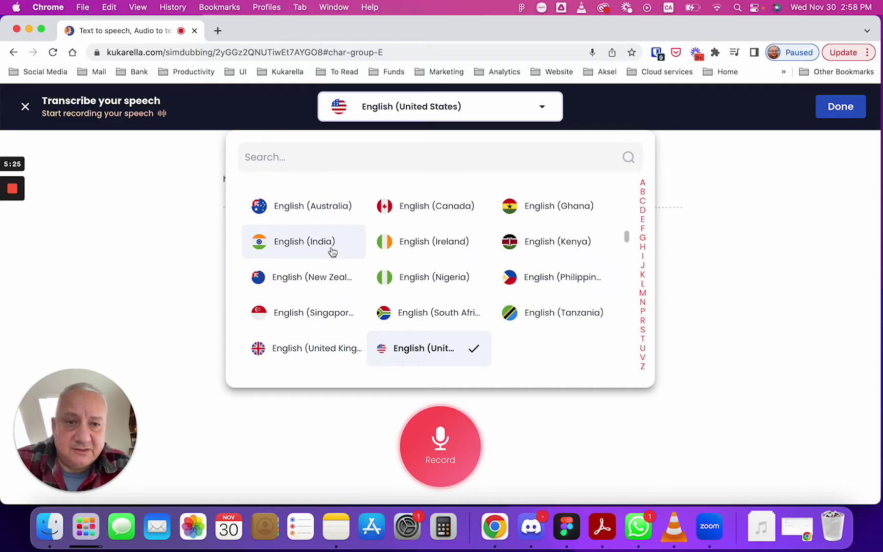
click(439, 350)
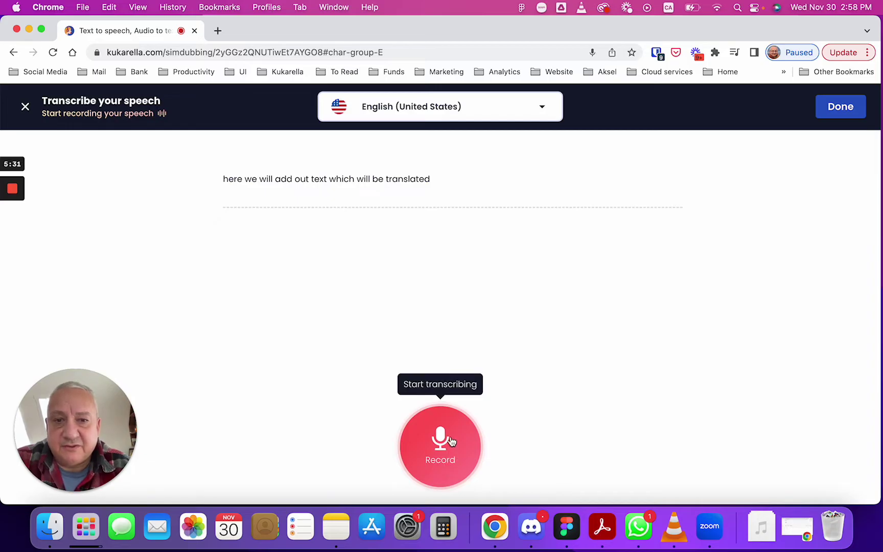
Record a spoken sentence saying speech is transcribed while talking, then stop recording
click(451, 440)
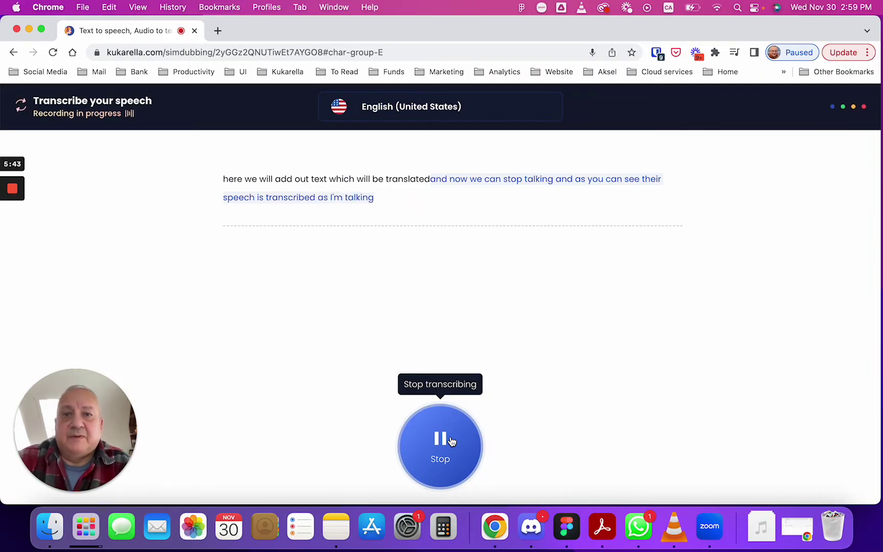
click(448, 483)
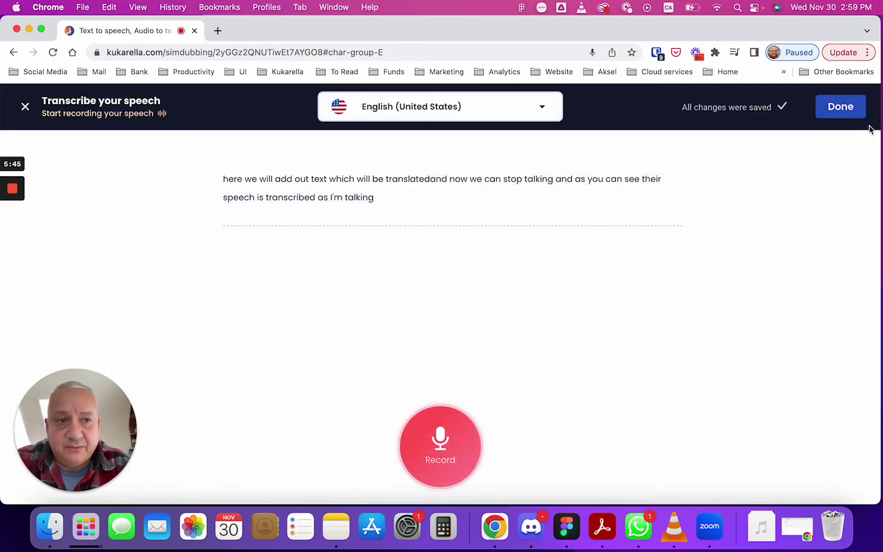
Back in the editor, end 'translated' with a period and move the dictated sentence to its own line
click(840, 106)
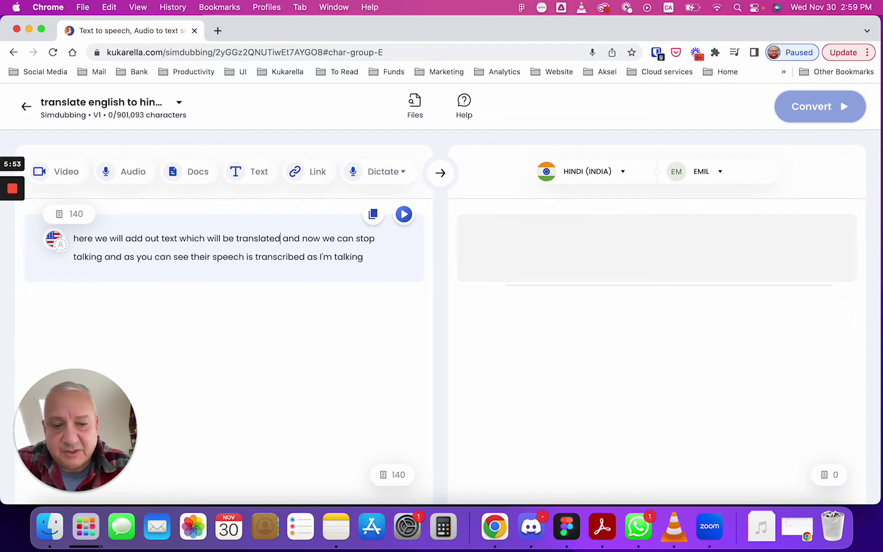
text(.)
key(Return)
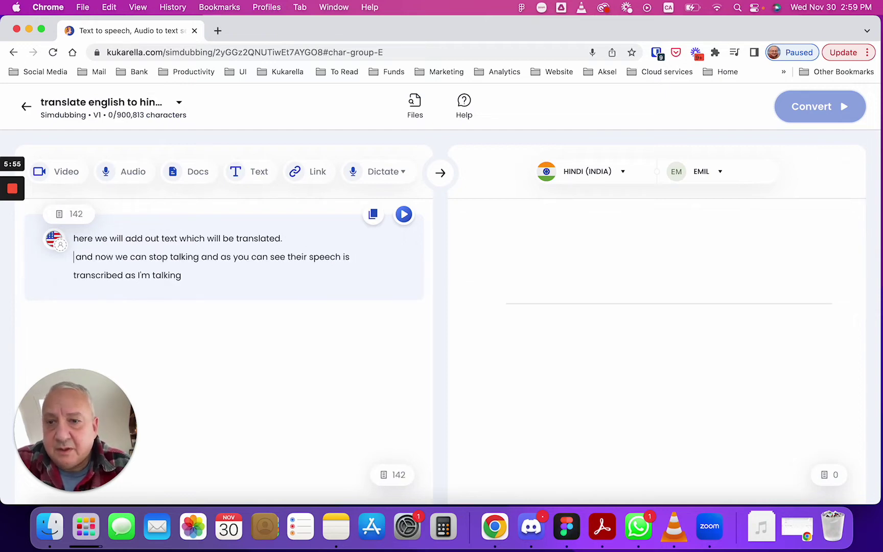
key(Delete)
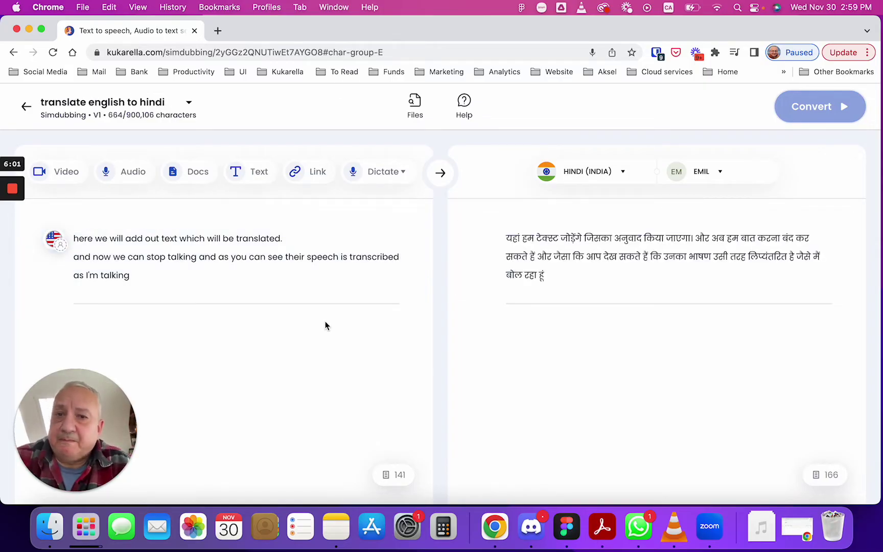
Open the 'Scrape text from web pages' dialog, then a new blank Chrome tab
click(311, 173)
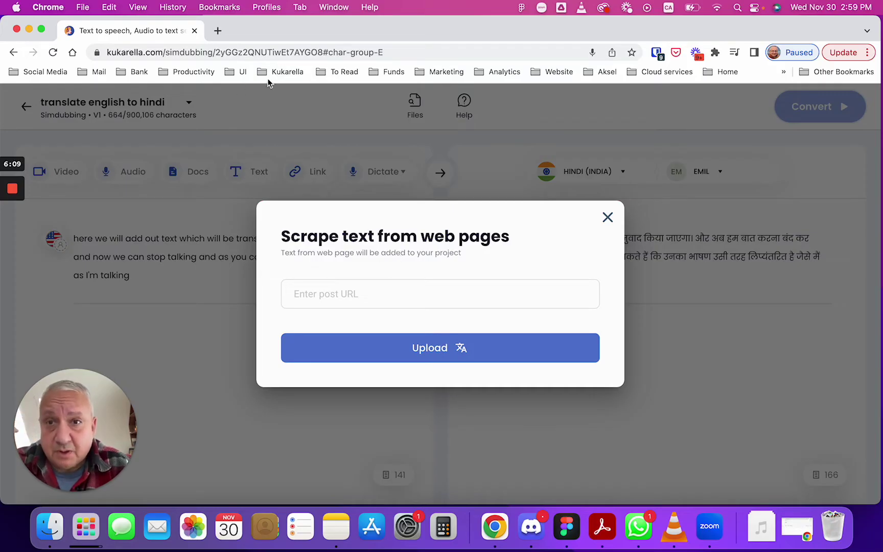
click(218, 31)
Go from kukarella.com Help to the 'How to write effective dialogue' article and select its URL
click(223, 53)
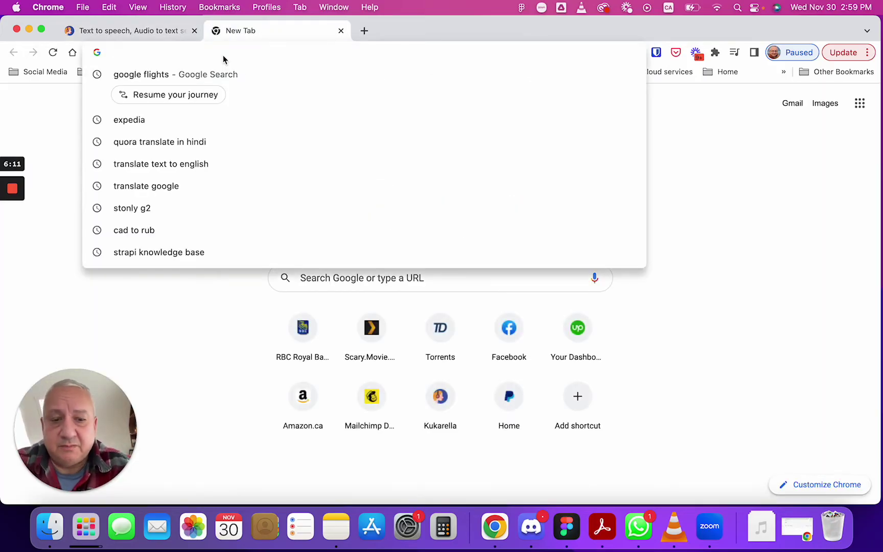
text(k)
key(Return)
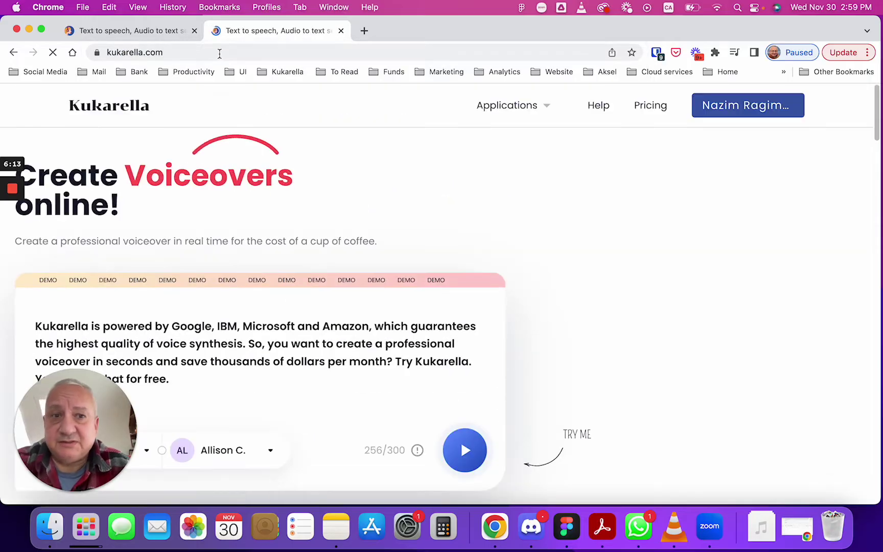
click(601, 105)
scroll(439, 192, down, 3)
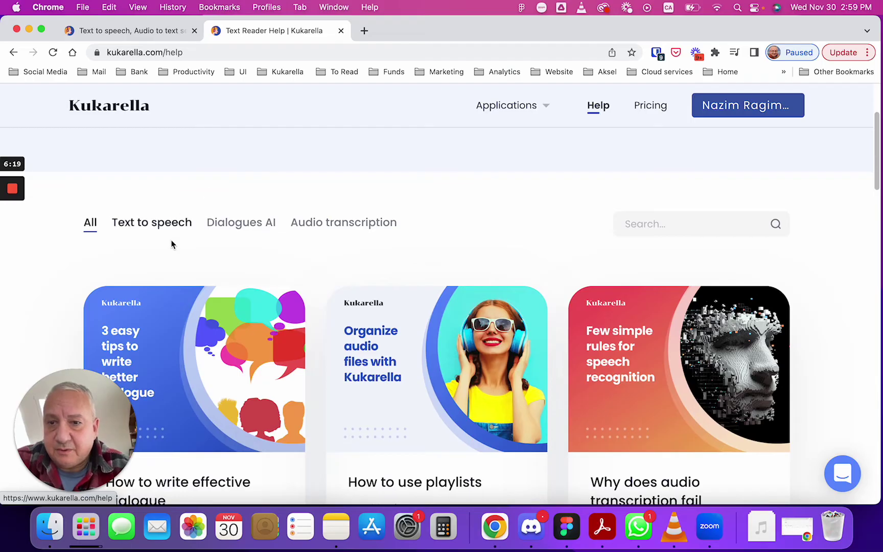
click(160, 321)
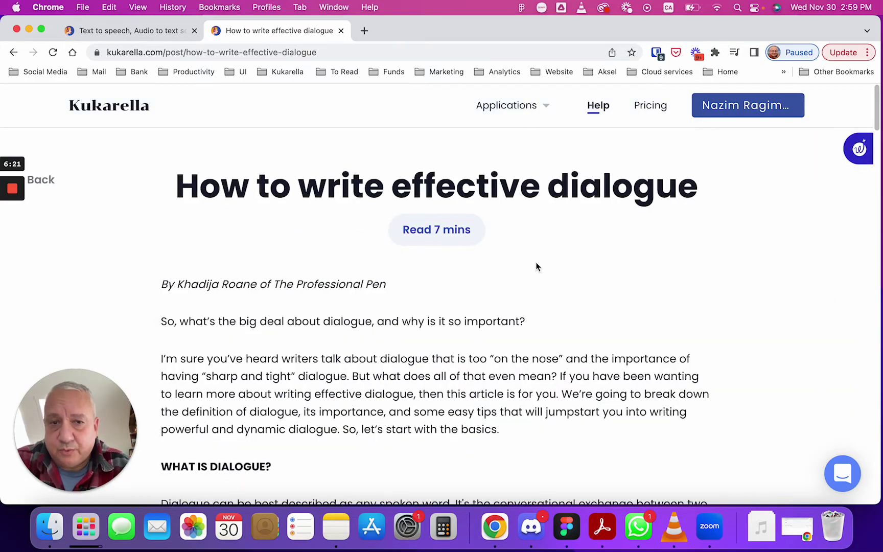
scroll(536, 263, down, 15)
scroll(536, 262, up, 15)
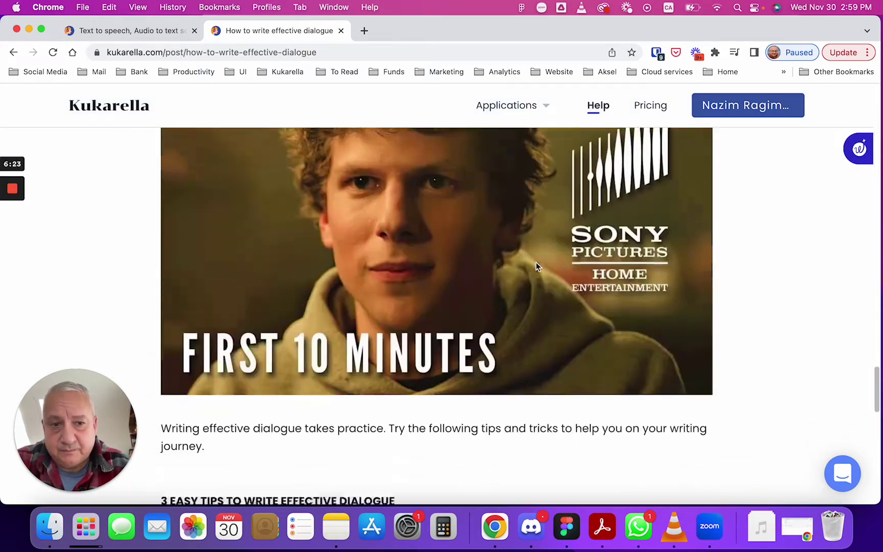
scroll(538, 266, down, 3)
scroll(536, 266, down, 10)
scroll(536, 265, up, 20)
click(174, 53)
key(super+c)
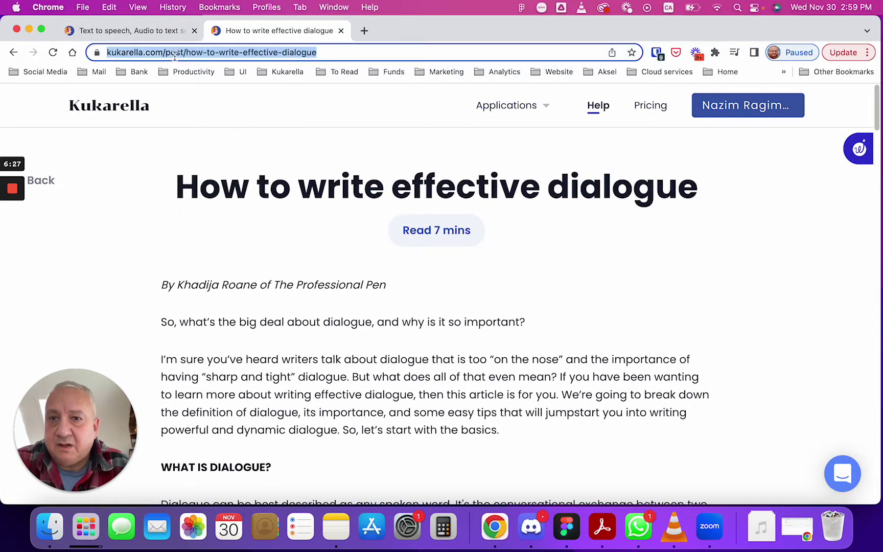
Paste the dialogue article's URL into Enter post URL and upload its text into the project
click(128, 32)
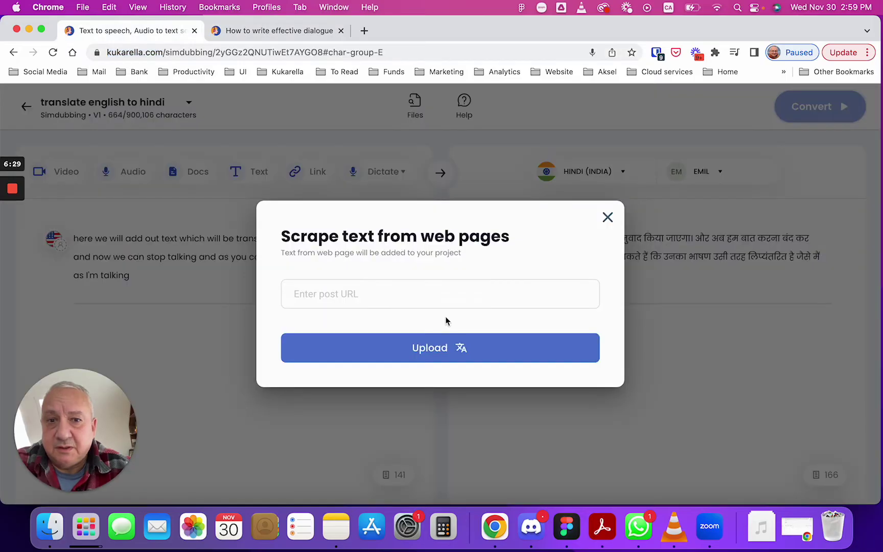
click(437, 291)
key(super+v)
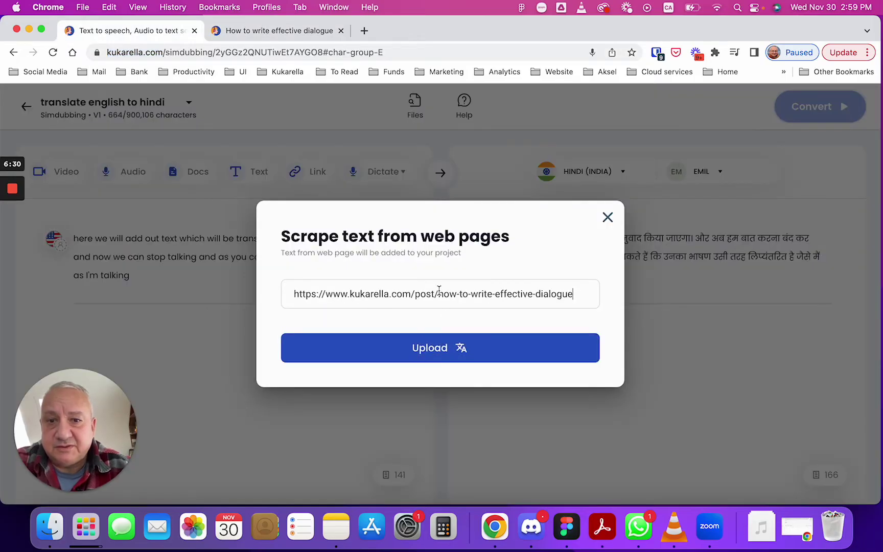
click(450, 350)
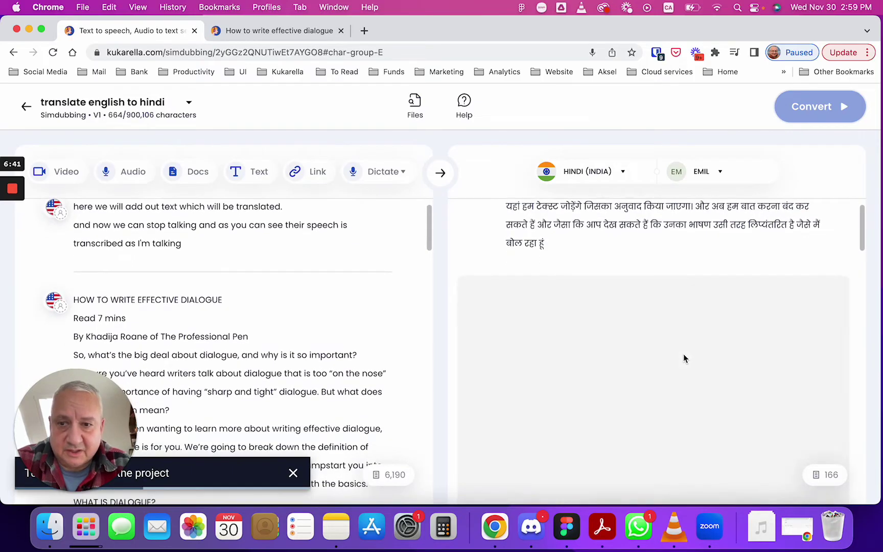
scroll(268, 333, down, 5)
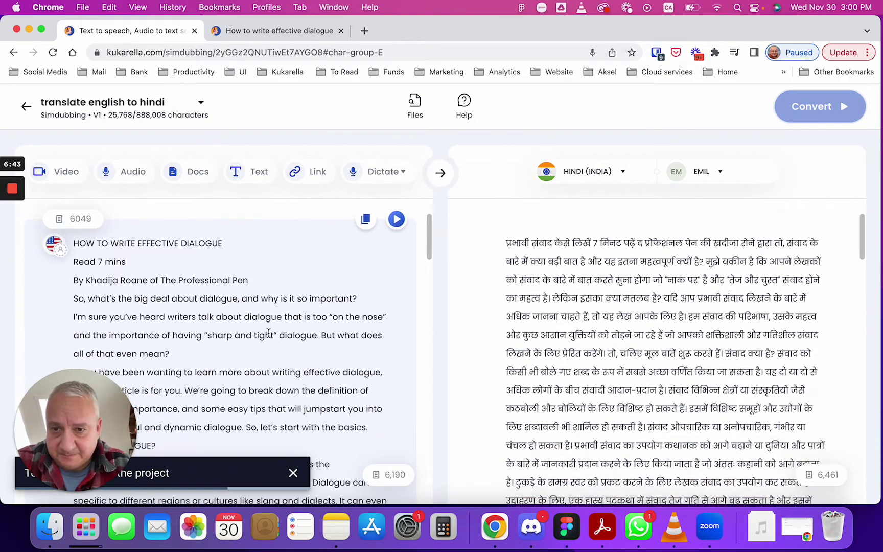
scroll(268, 333, down, 8)
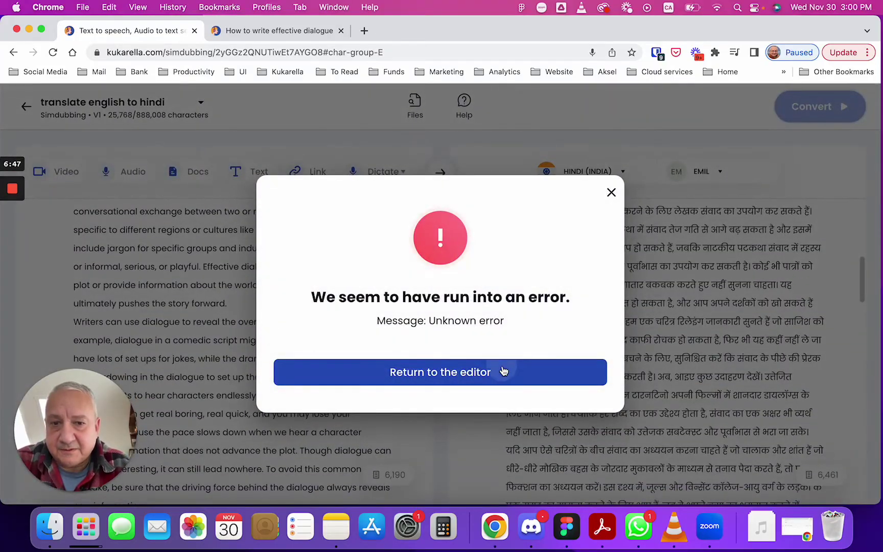
Dismiss the unknown-error message and scroll down through the imported English and Hindi text
click(504, 369)
scroll(325, 327, down, 7)
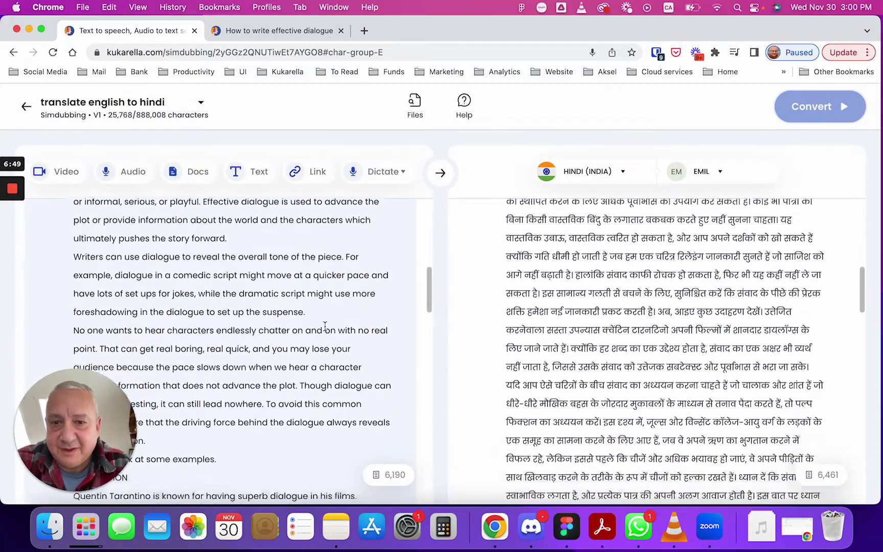
scroll(325, 327, down, 7)
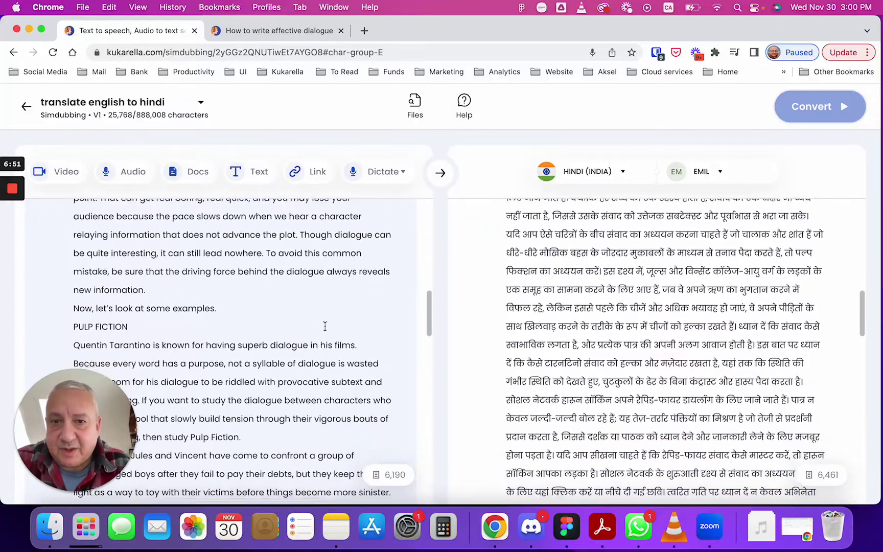
scroll(325, 327, down, 11)
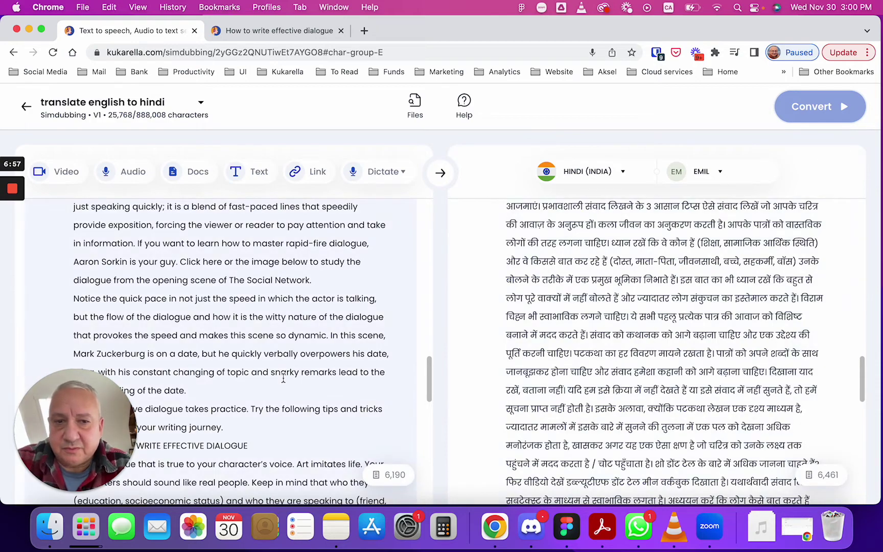
scroll(289, 424, down, 14)
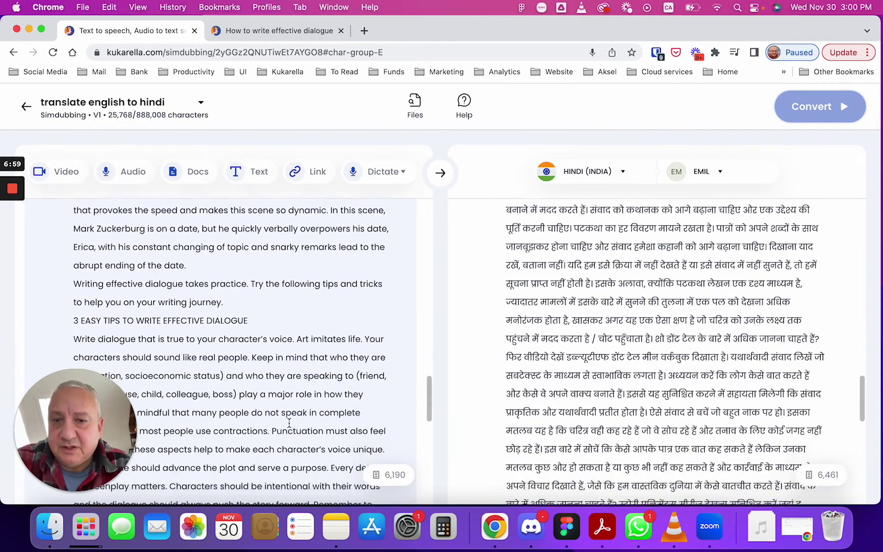
scroll(289, 423, down, 6)
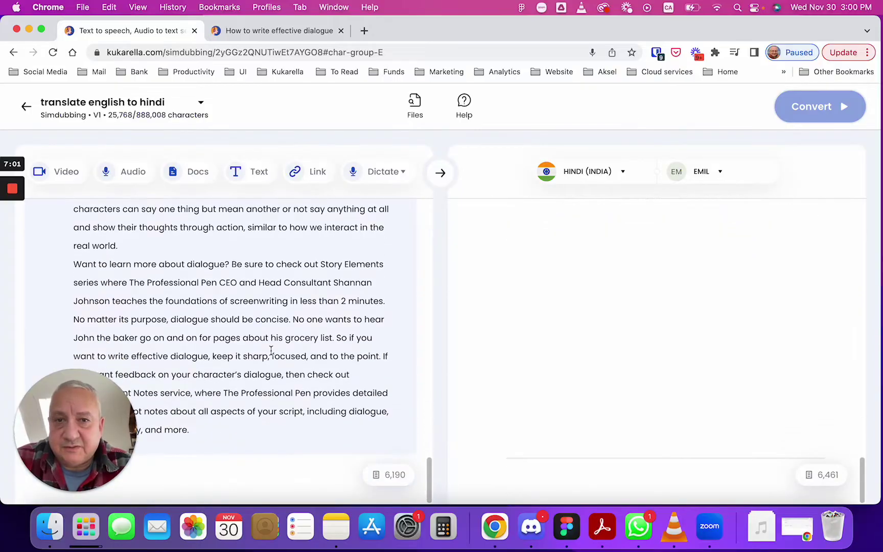
Compare with the original article in its browser tab, then scroll the project back to the top
click(296, 31)
scroll(321, 278, down, 10)
click(153, 31)
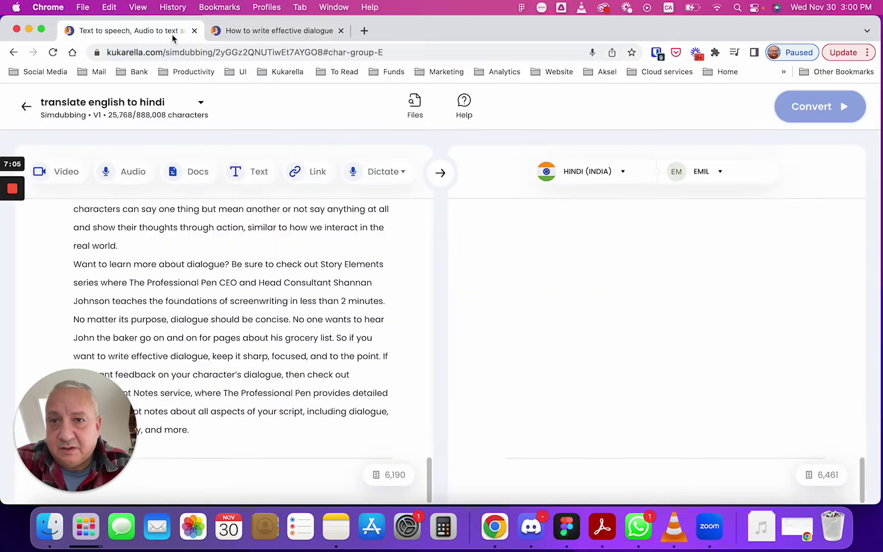
scroll(312, 256, up, 10)
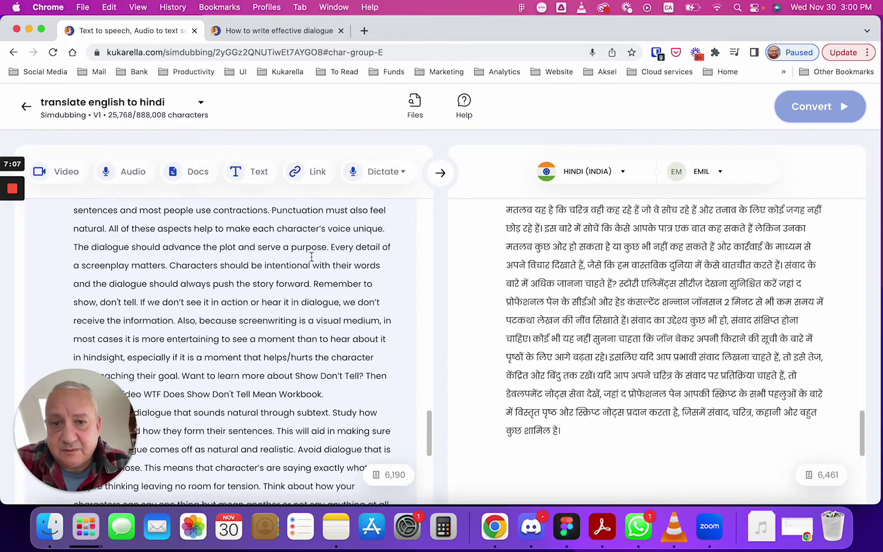
scroll(312, 257, up, 10)
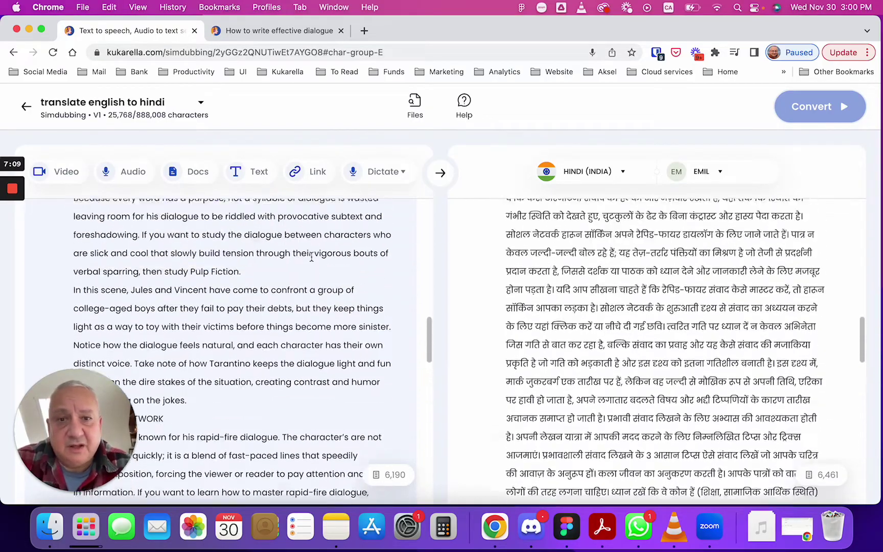
scroll(717, 329, up, 15)
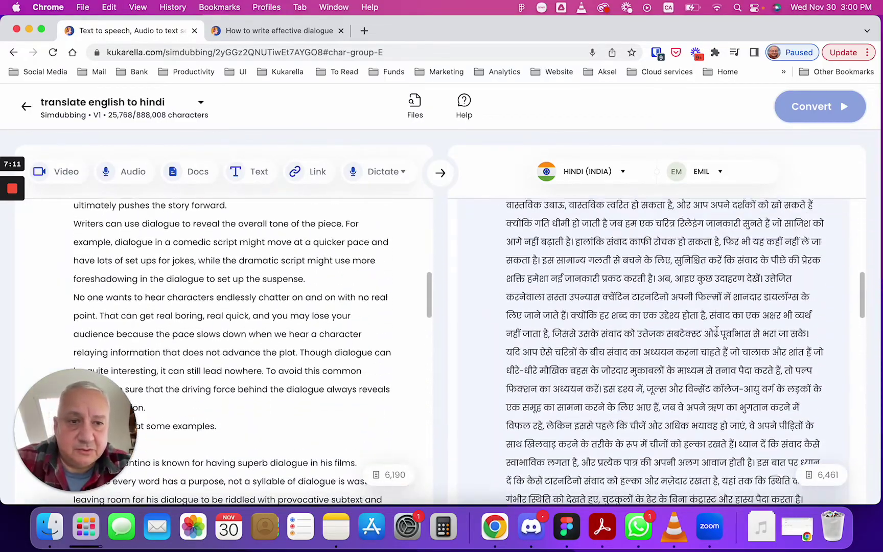
scroll(717, 330, up, 5)
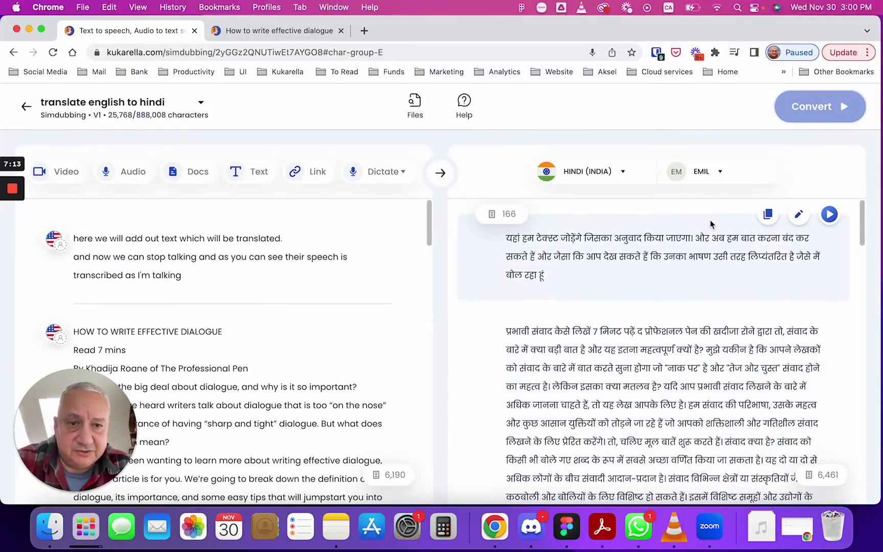
click(631, 176)
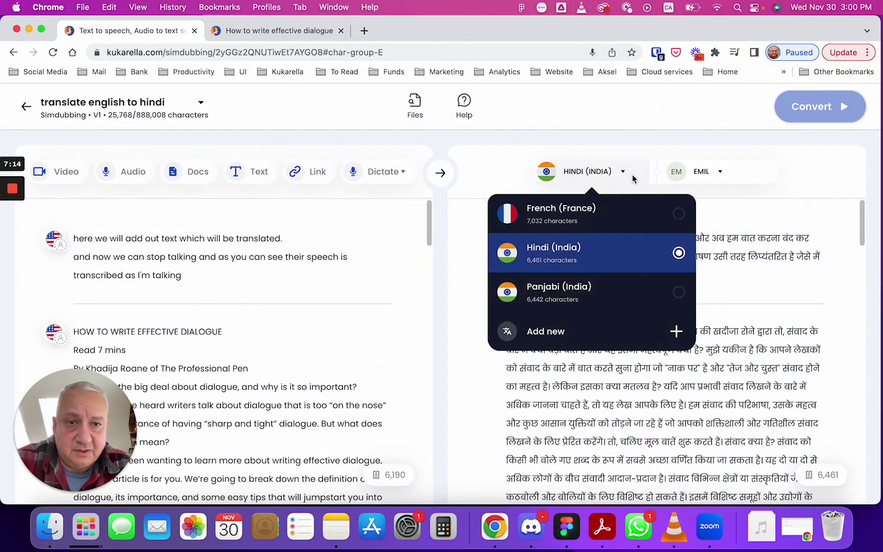
click(616, 290)
click(727, 333)
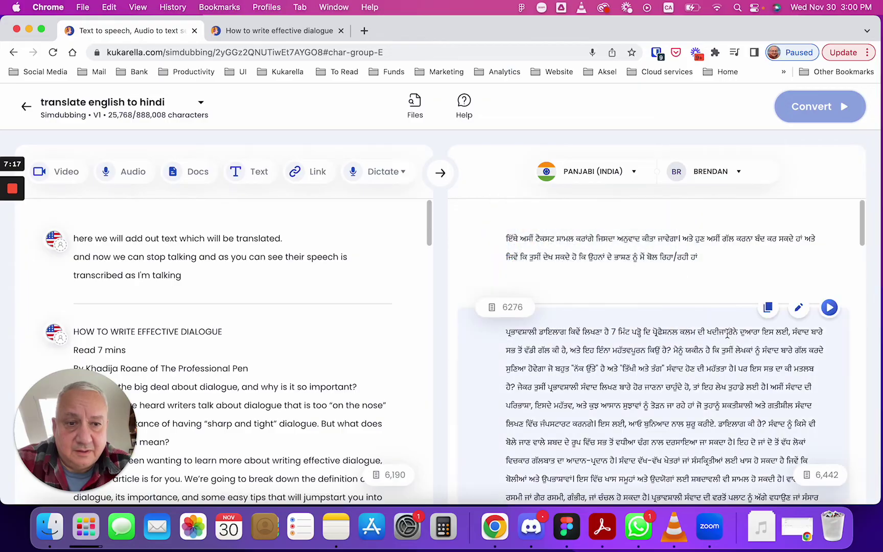
scroll(726, 333, down, 10)
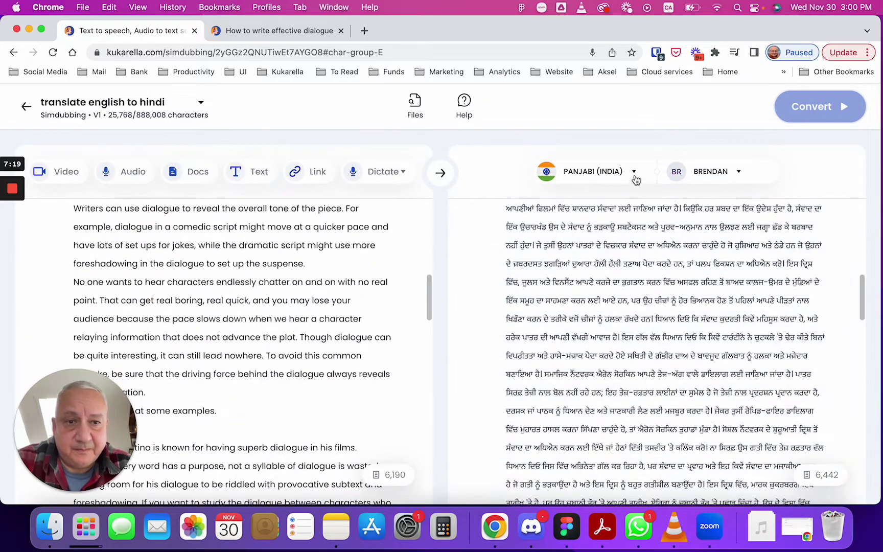
click(634, 173)
click(573, 211)
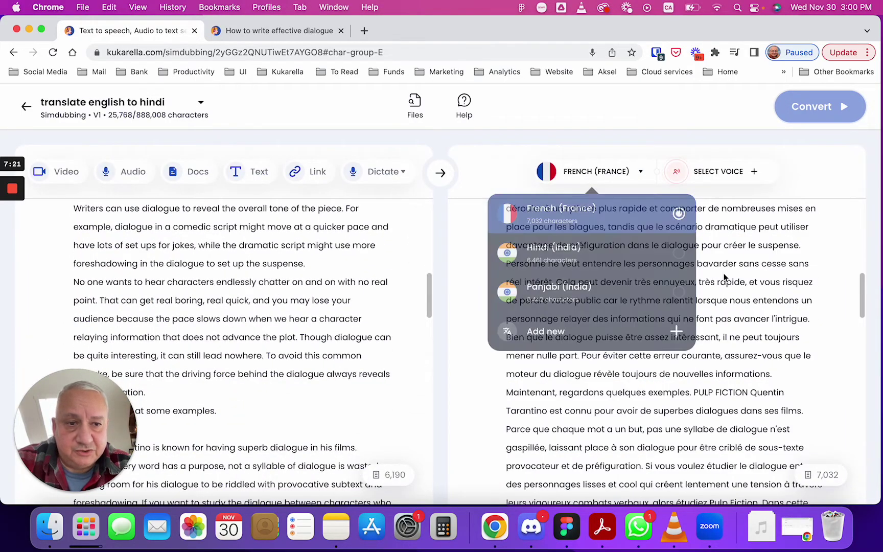
scroll(724, 277, down, 5)
scroll(723, 277, up, 20)
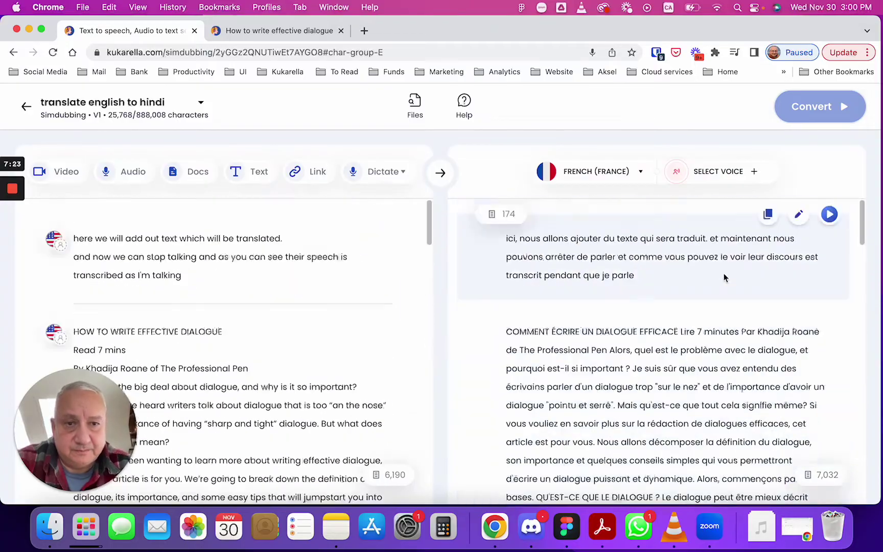
click(600, 169)
click(599, 255)
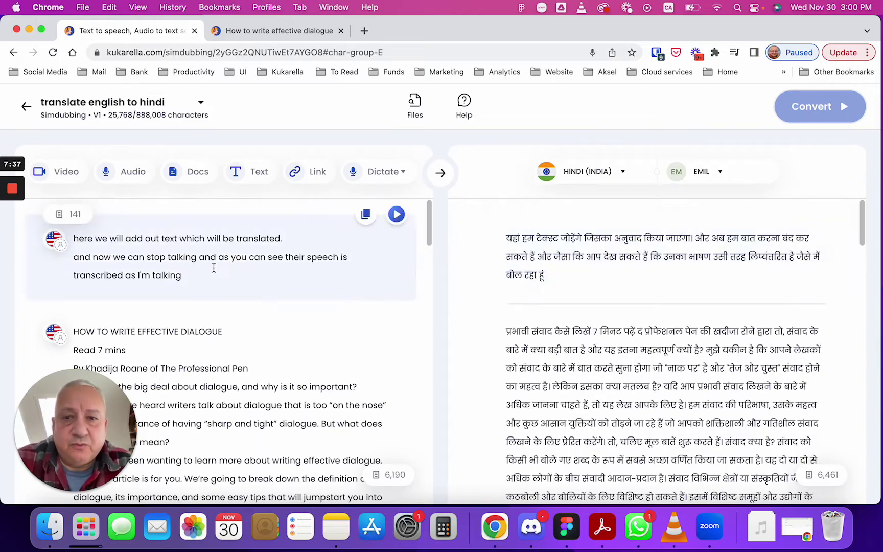
Pause automatic translation and append '. if you are editing your source text it won't be translated'
click(442, 177)
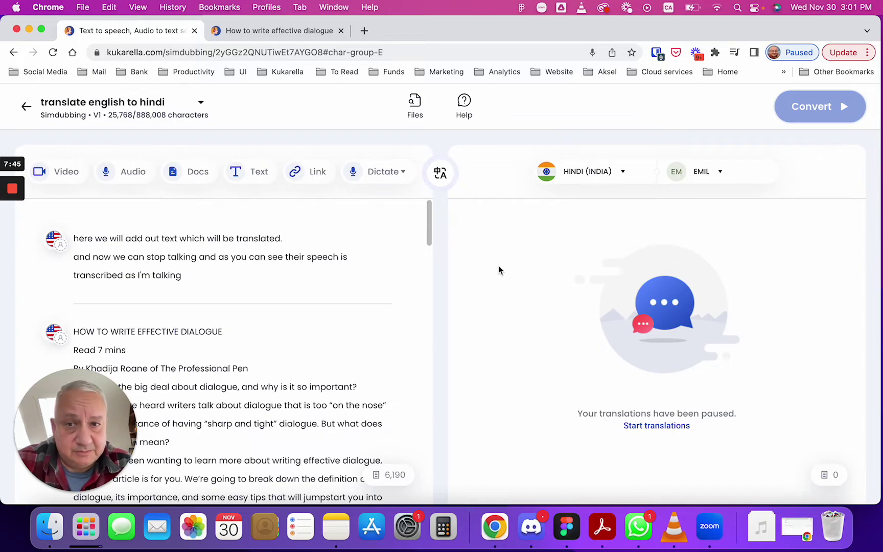
mouse_move(215, 279)
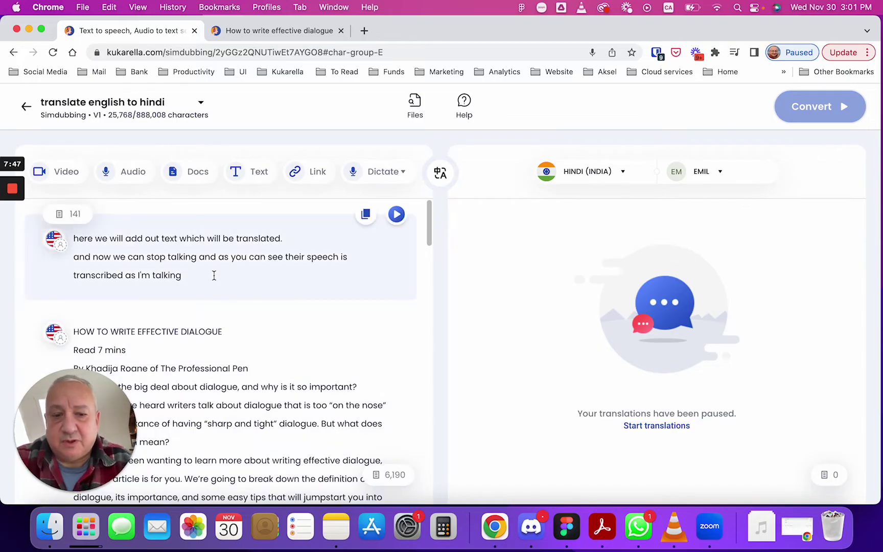
text(. i)
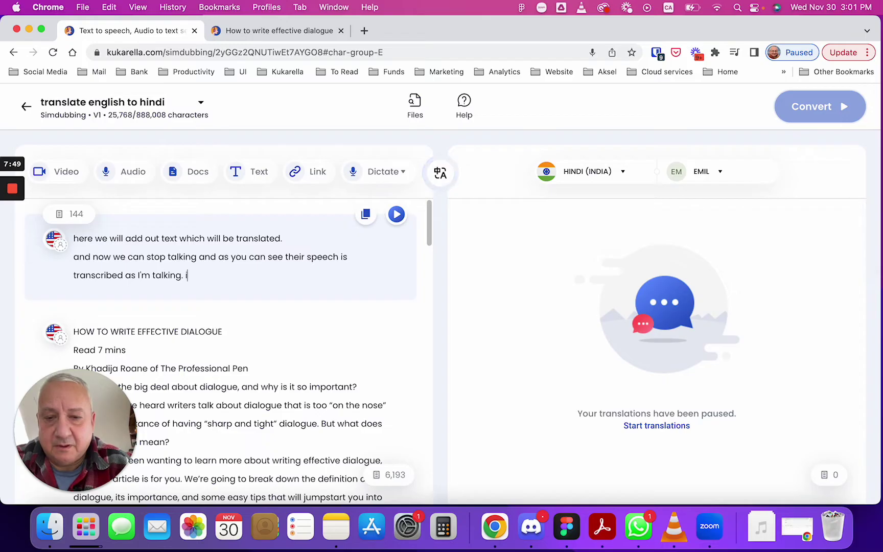
text(f you are )
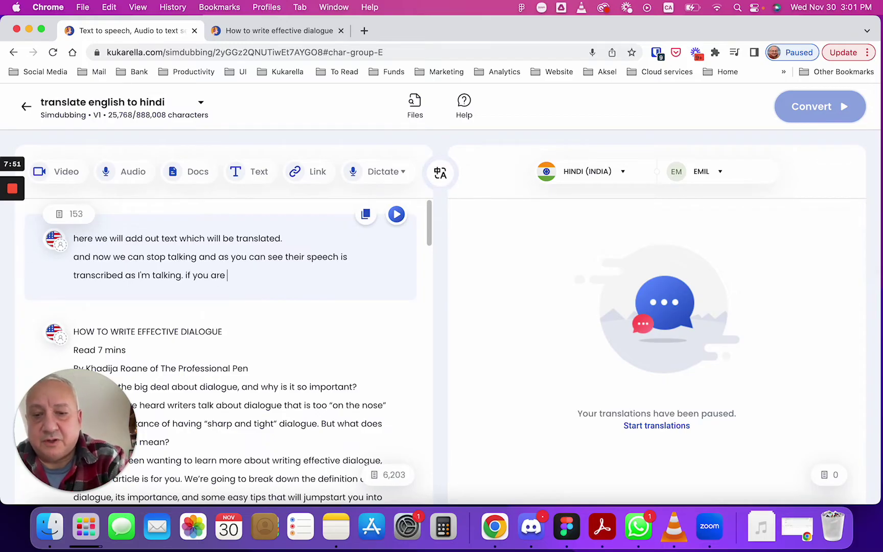
text(editing your)
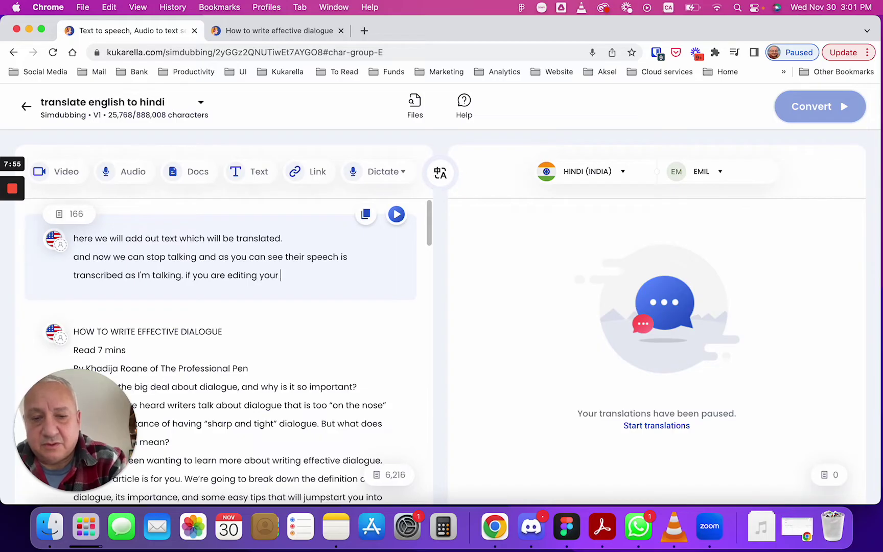
text( source te)
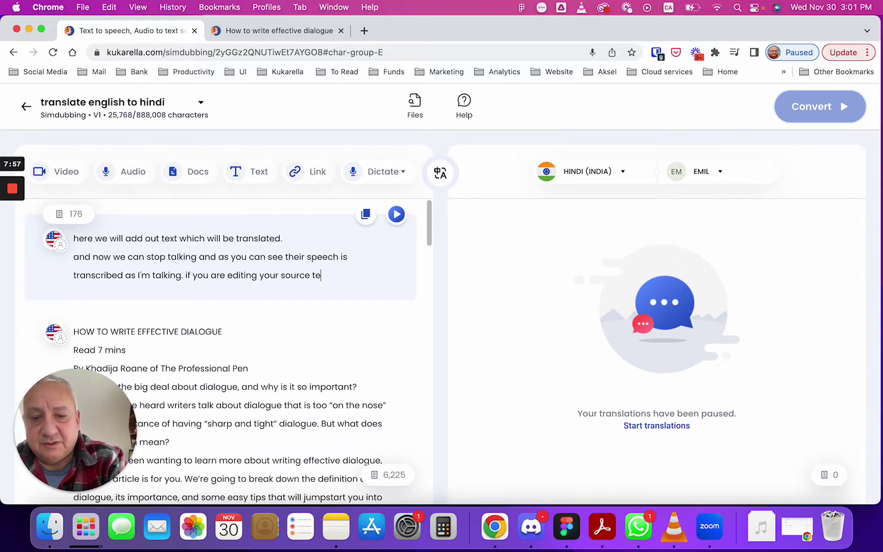
text(xt )
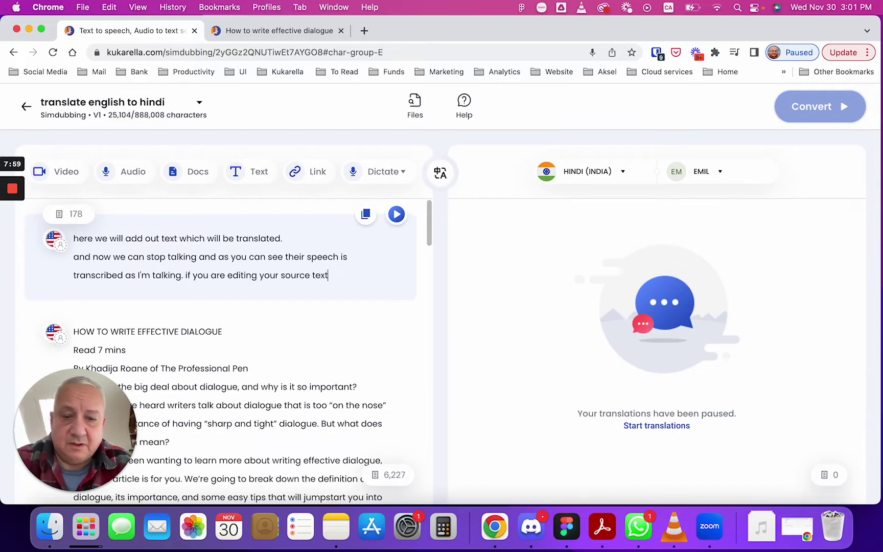
text(it wo)
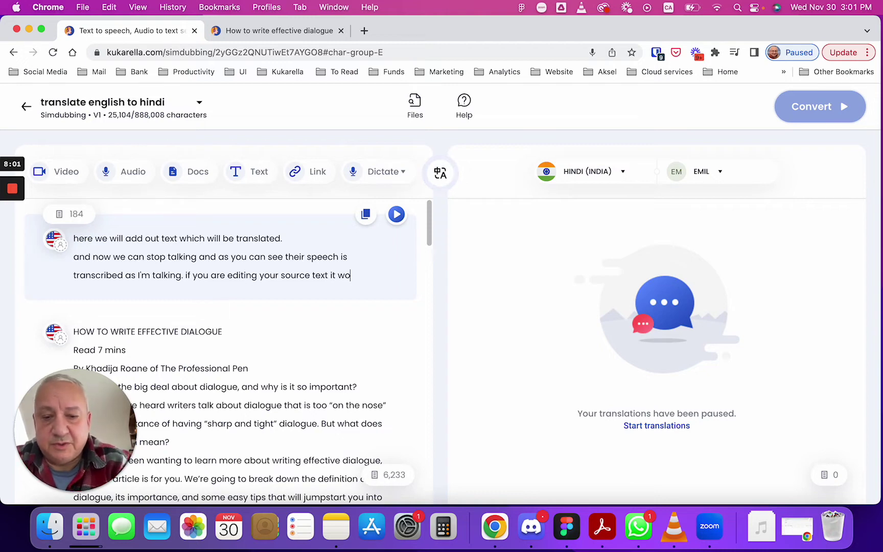
text(n't be t)
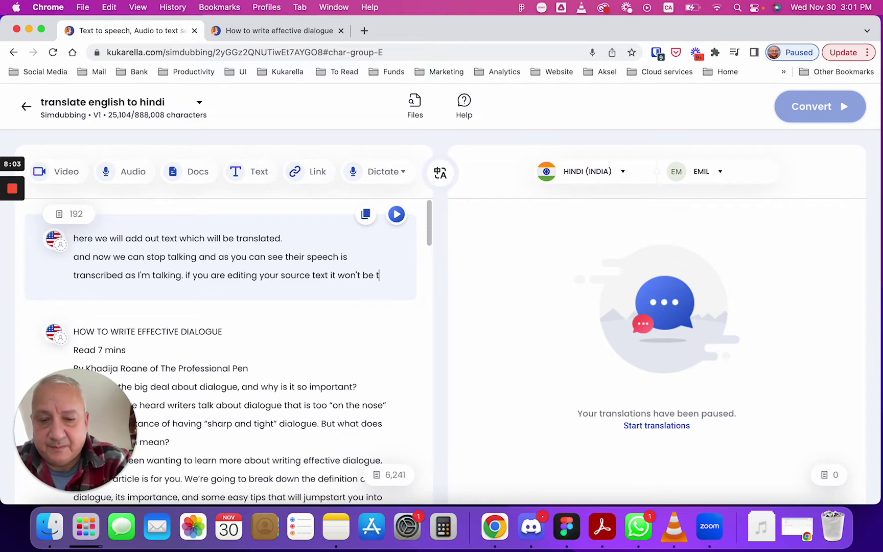
text(ranslated)
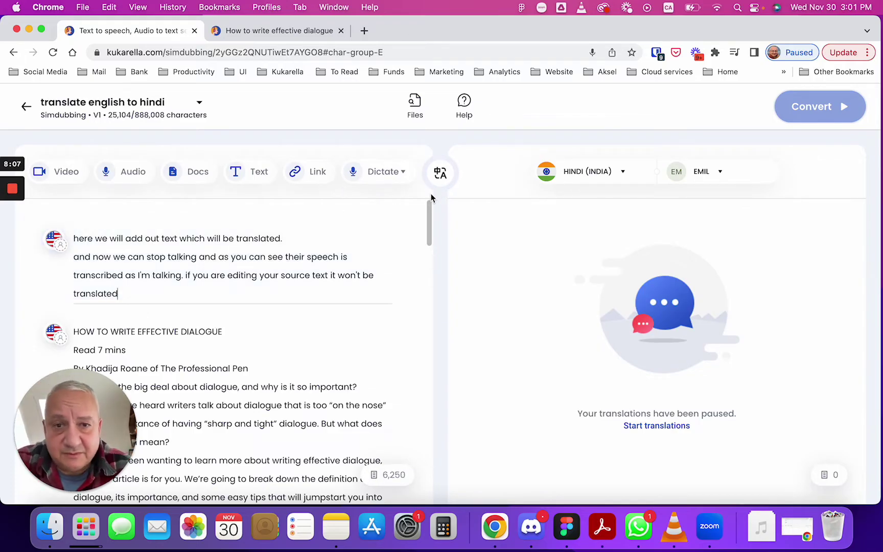
Resume automatic translation of the English source into Hindi
click(443, 173)
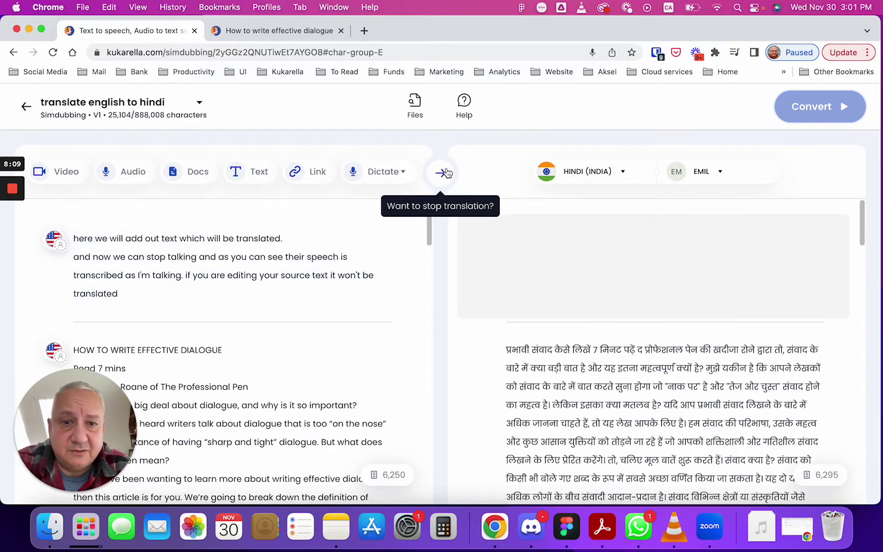
mouse_move(606, 336)
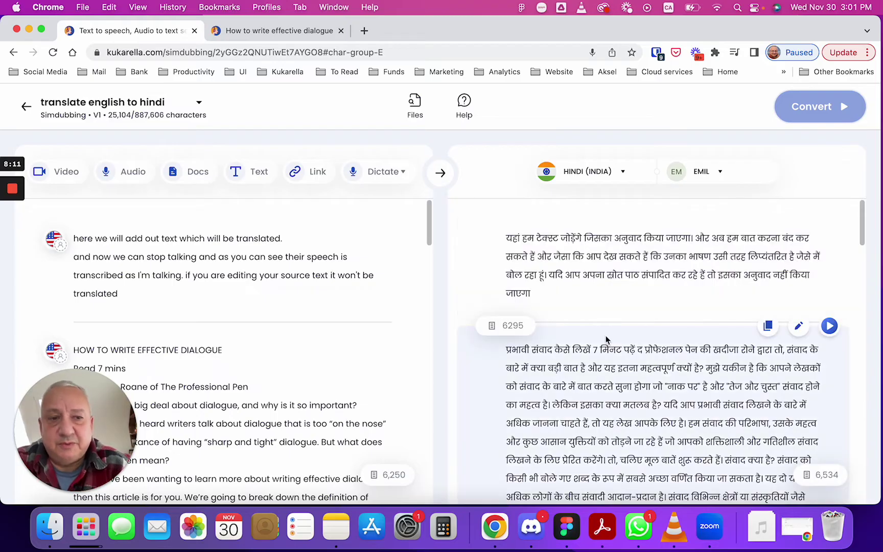
scroll(341, 285, down, 2)
scroll(342, 288, down, 6)
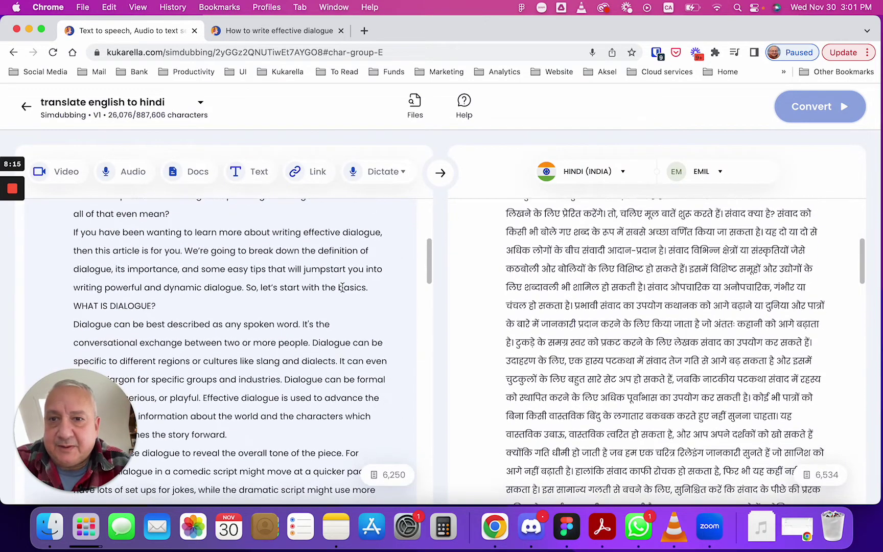
scroll(342, 287, up, 5)
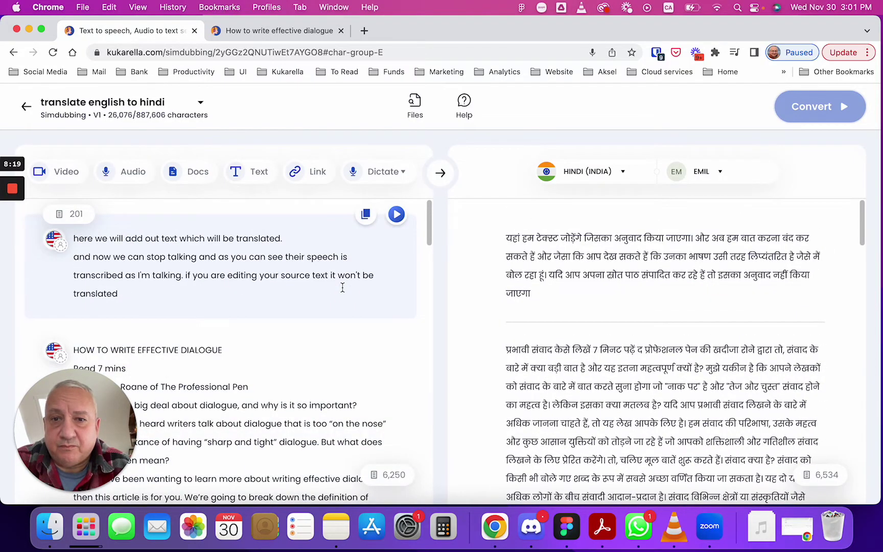
Import '6. Commercial use of text to speech voices .docx' from Downloads through the Docs upload area
click(197, 176)
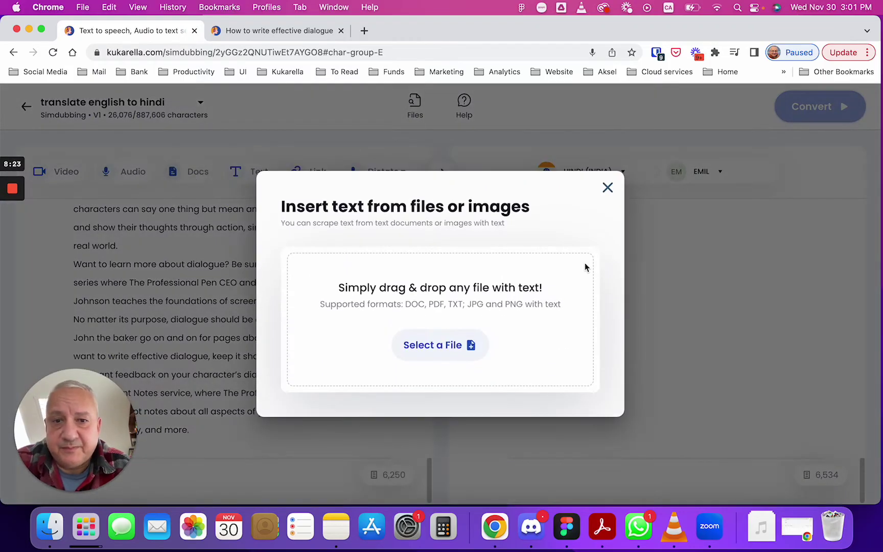
click(51, 526)
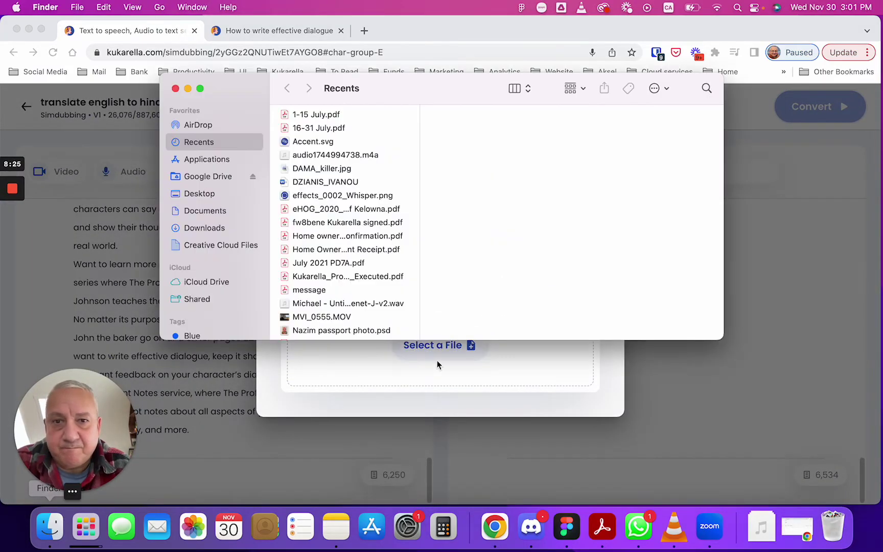
click(222, 229)
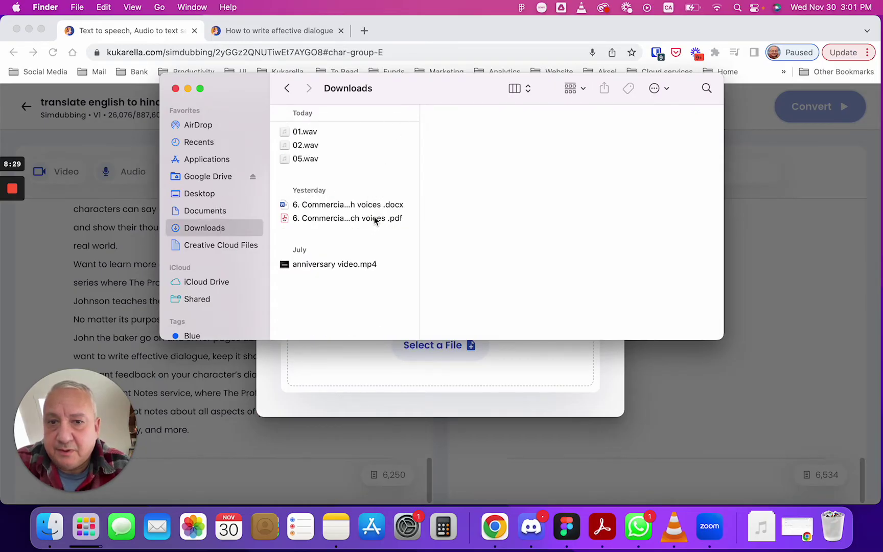
click(391, 207)
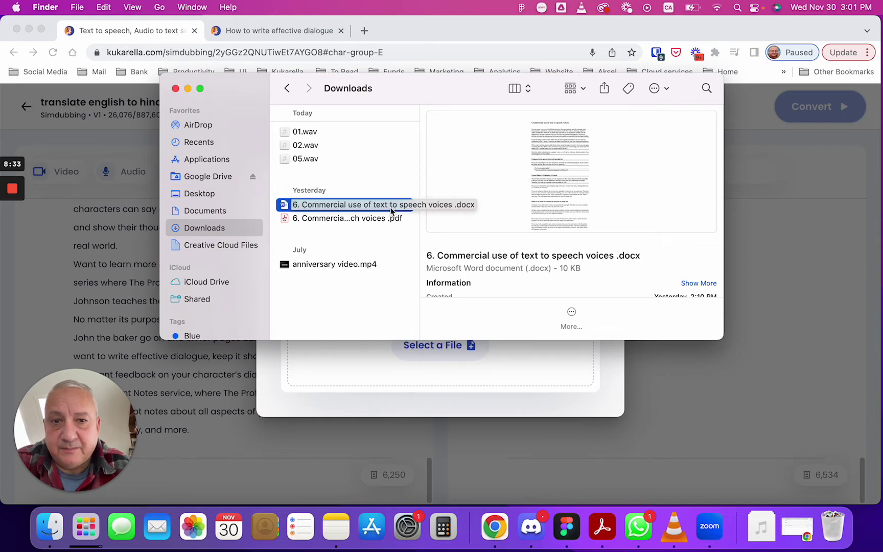
drag(392, 210, 419, 357)
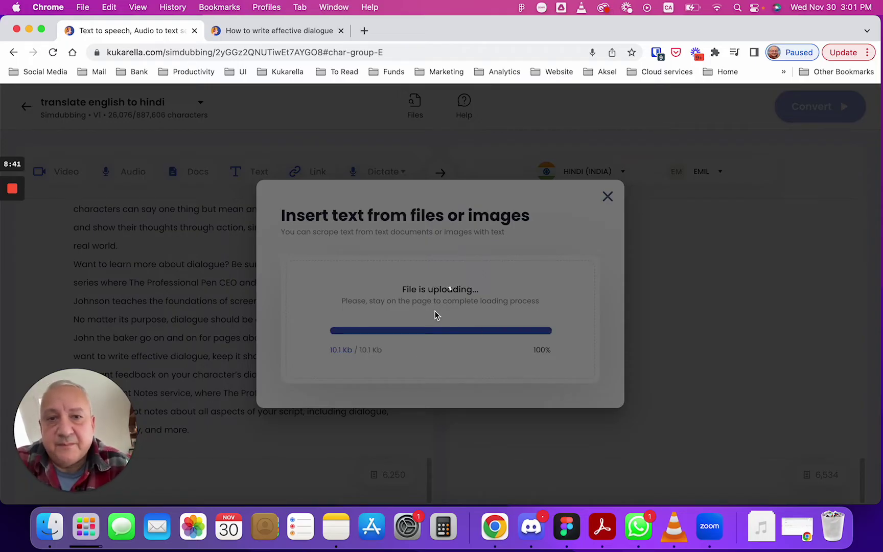
Scroll through the commercial-use article and its Hindi translation down to the last line
scroll(380, 280, down, 1)
scroll(380, 280, down, 7)
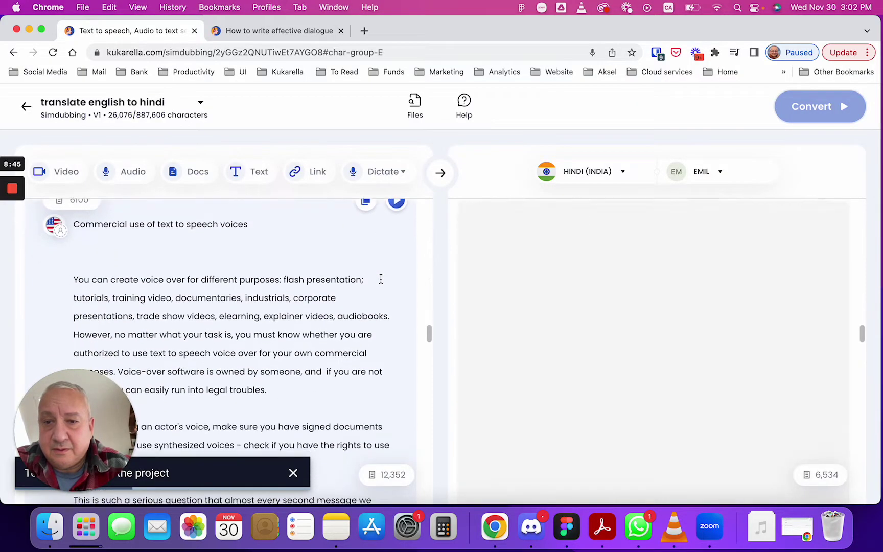
scroll(381, 279, down, 6)
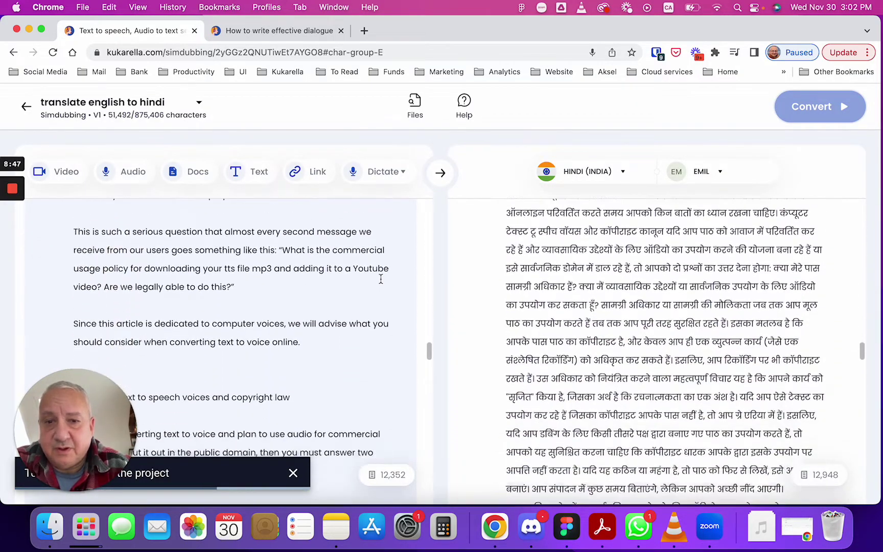
scroll(380, 279, down, 15)
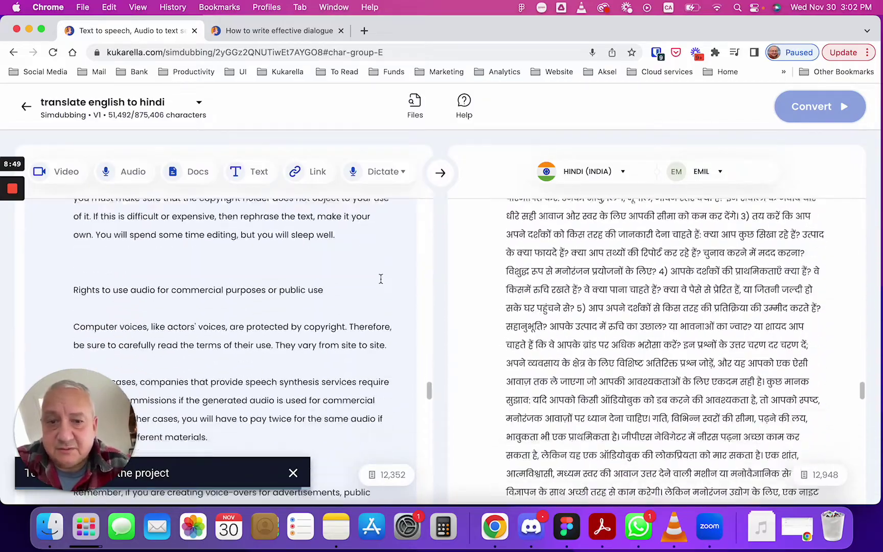
scroll(381, 279, down, 15)
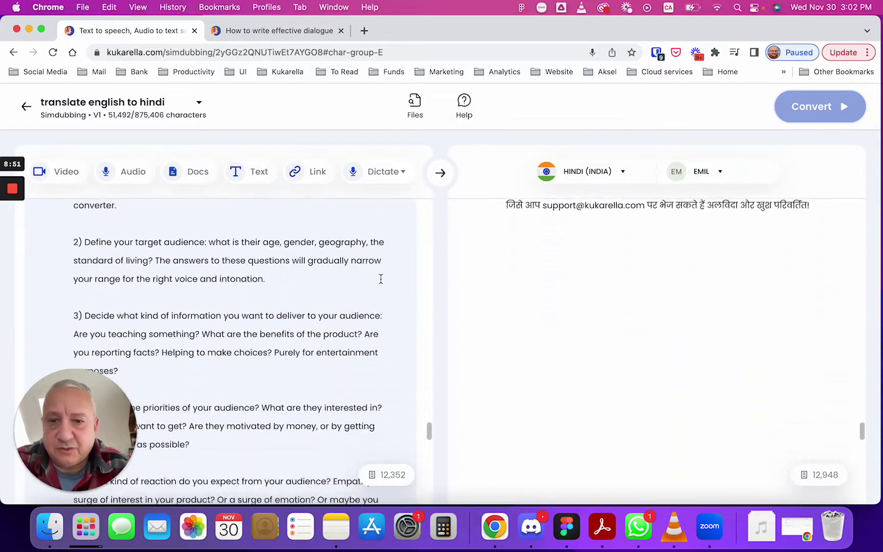
scroll(381, 279, down, 15)
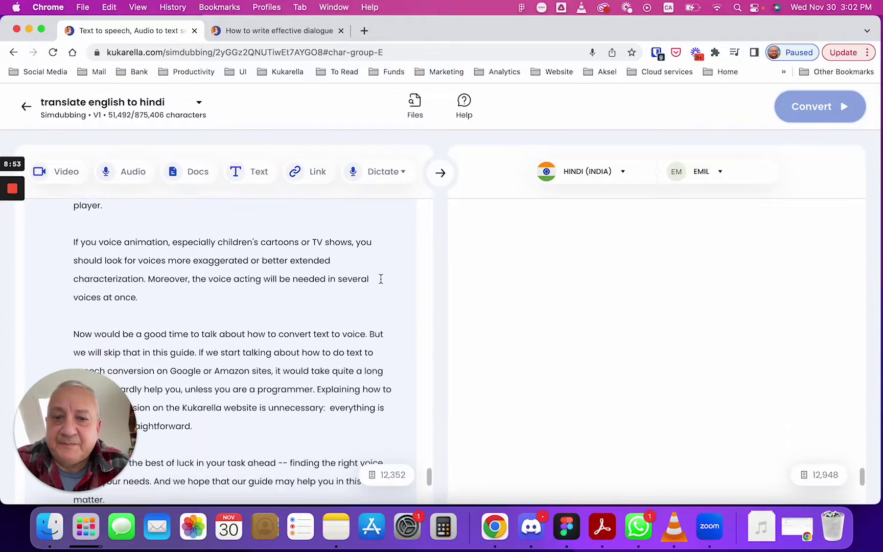
scroll(380, 278, down, 5)
scroll(381, 278, up, 3)
scroll(381, 279, down, 3)
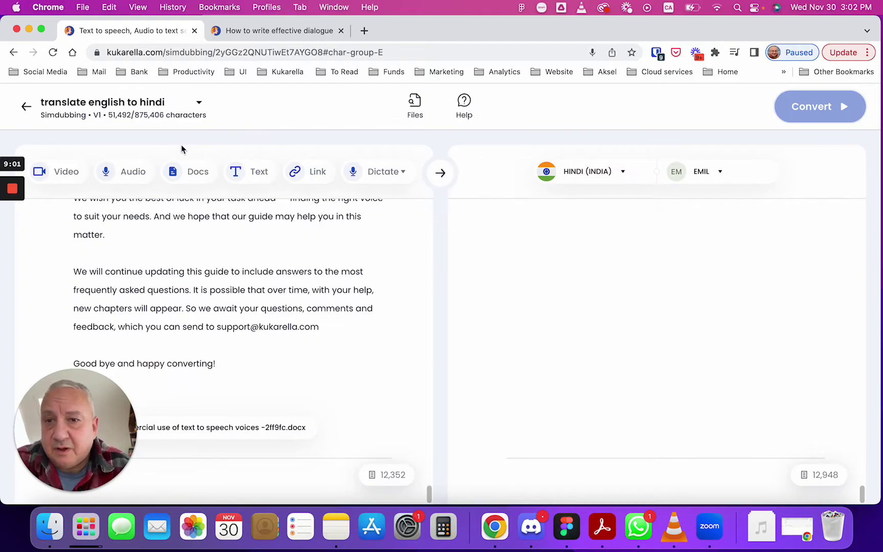
Load the 01.wav recording from Downloads into the audio transcription dialog
click(133, 182)
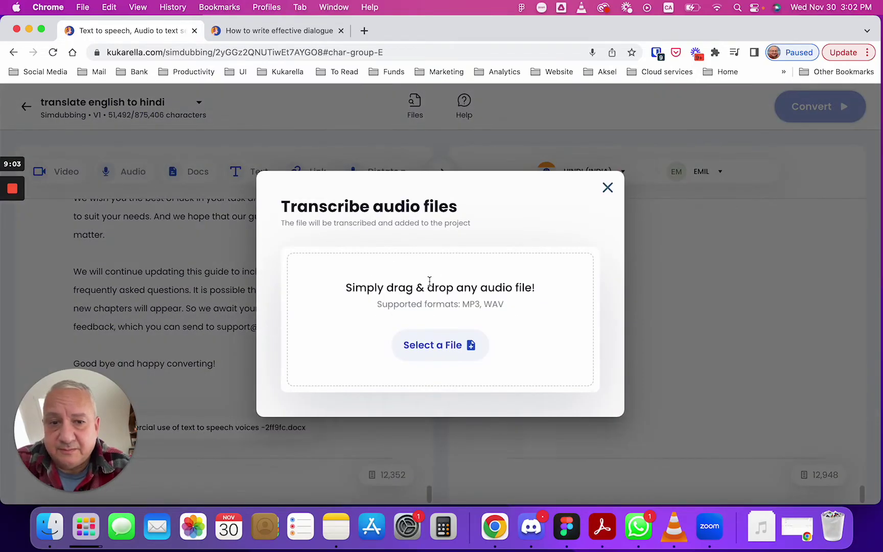
click(451, 352)
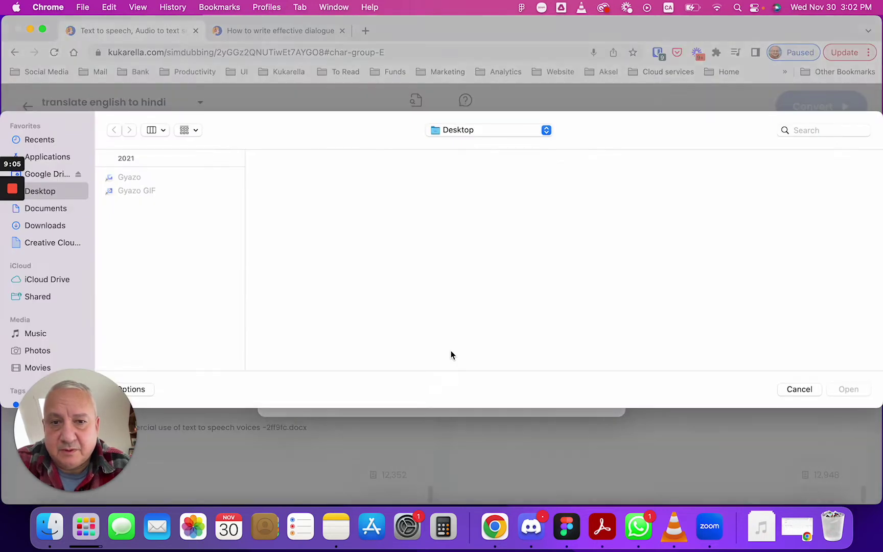
click(65, 226)
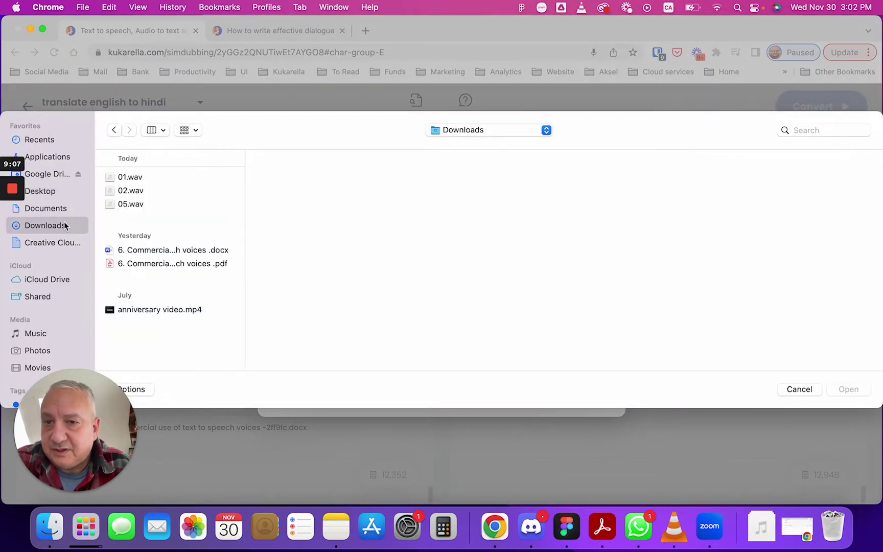
click(148, 179)
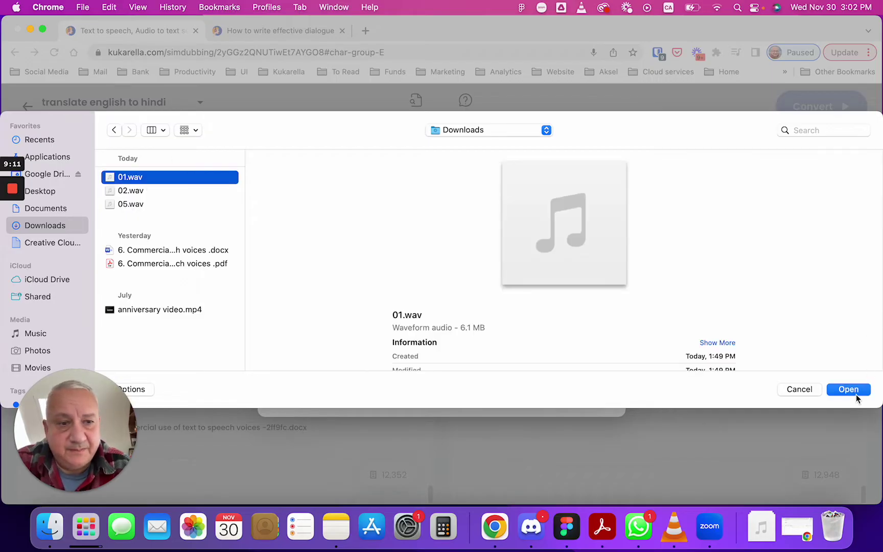
click(856, 394)
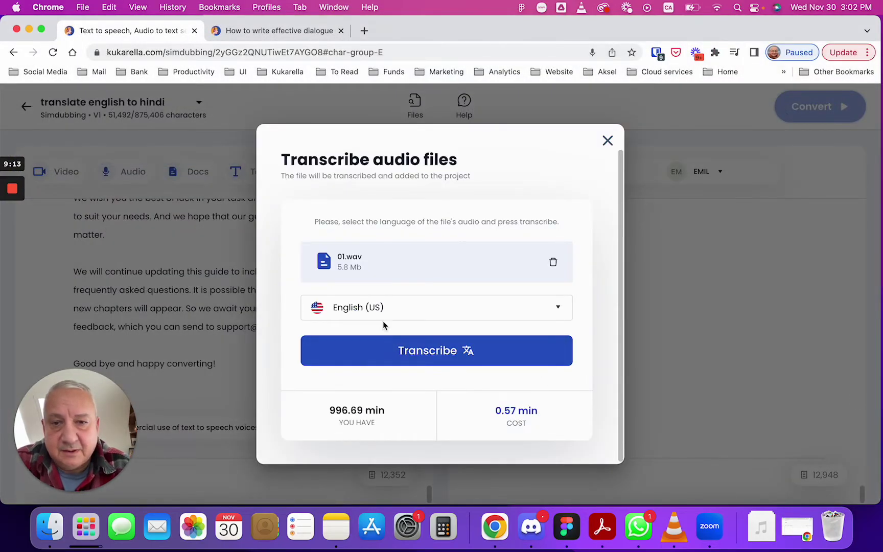
Set English (US) as the spoken language of the recording
click(441, 305)
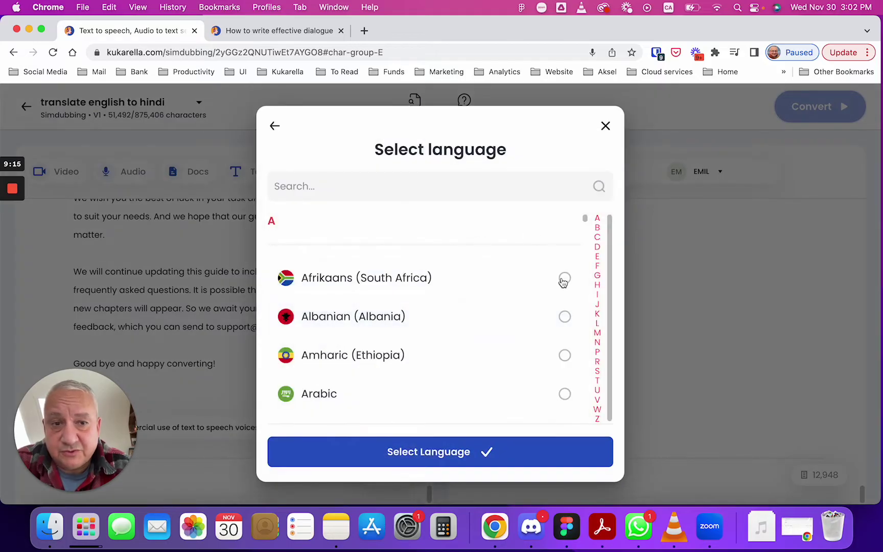
click(598, 258)
scroll(468, 323, down, 5)
scroll(469, 323, down, 5)
scroll(486, 329, down, 2)
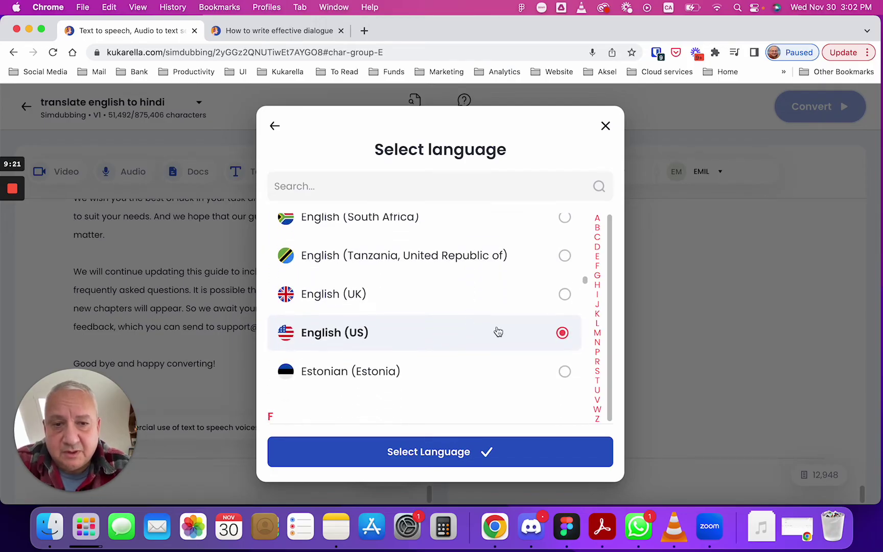
click(466, 463)
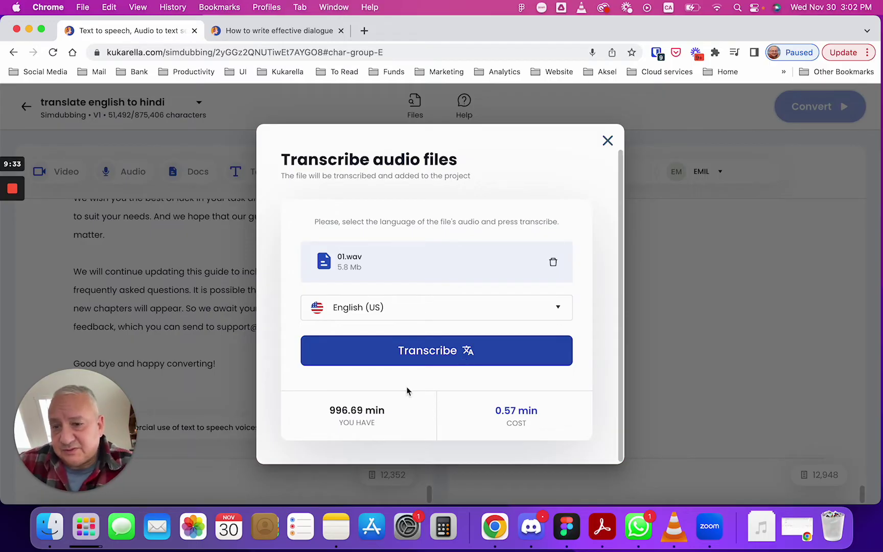
Open 01.wav from the Downloads folder in VLC to listen to it
click(45, 526)
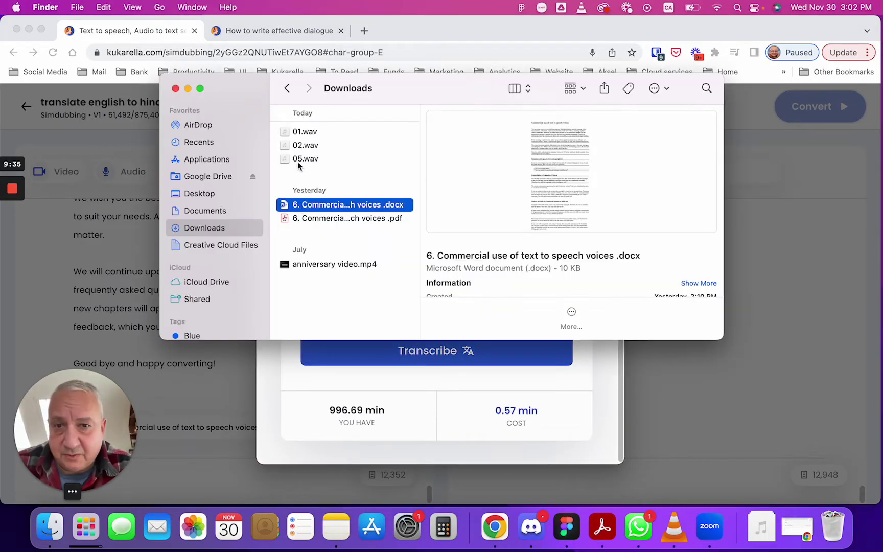
click(337, 133)
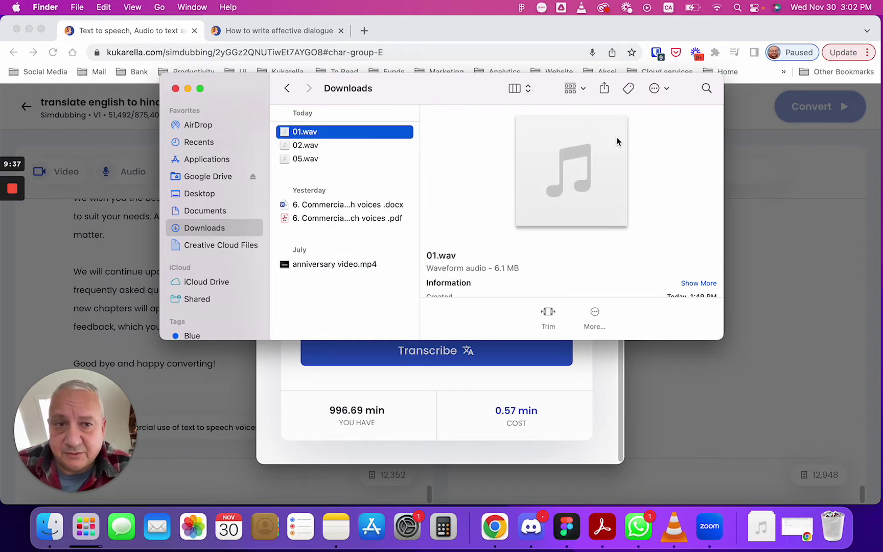
right_click(347, 133)
mouse_move(386, 150)
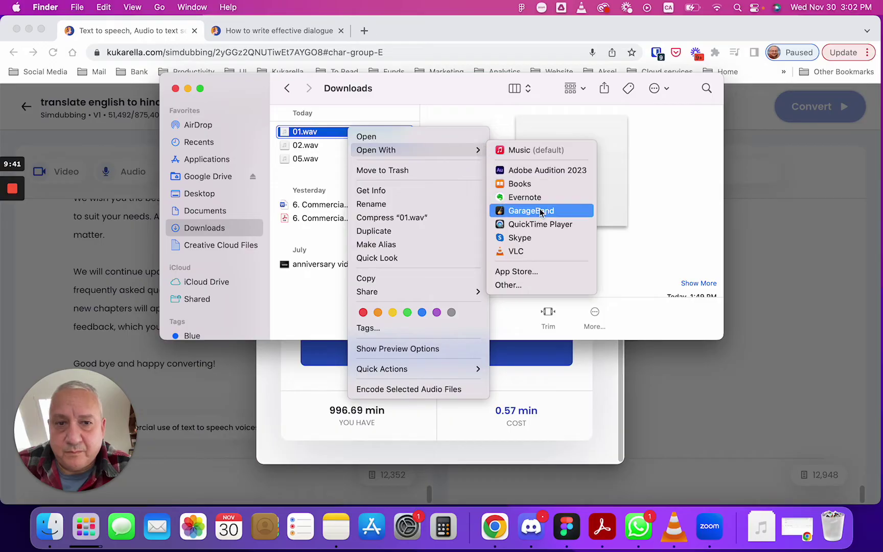
click(537, 250)
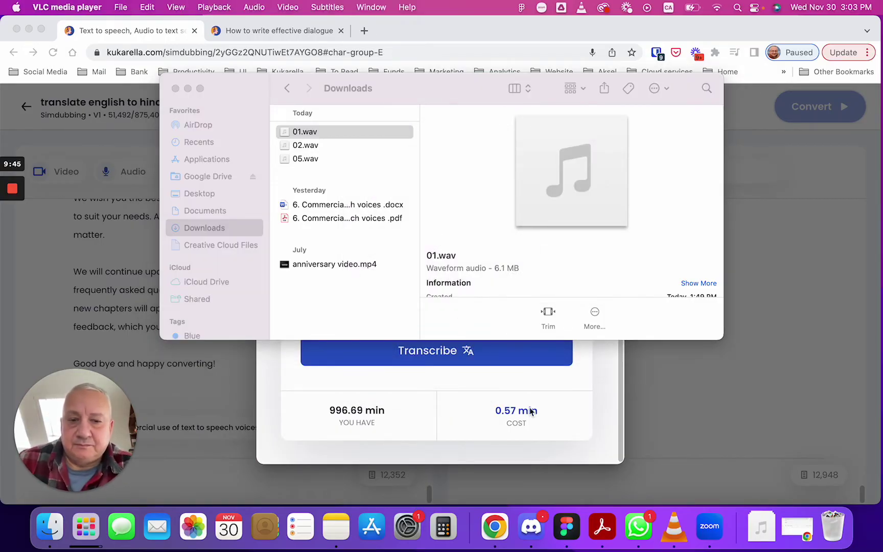
click(671, 532)
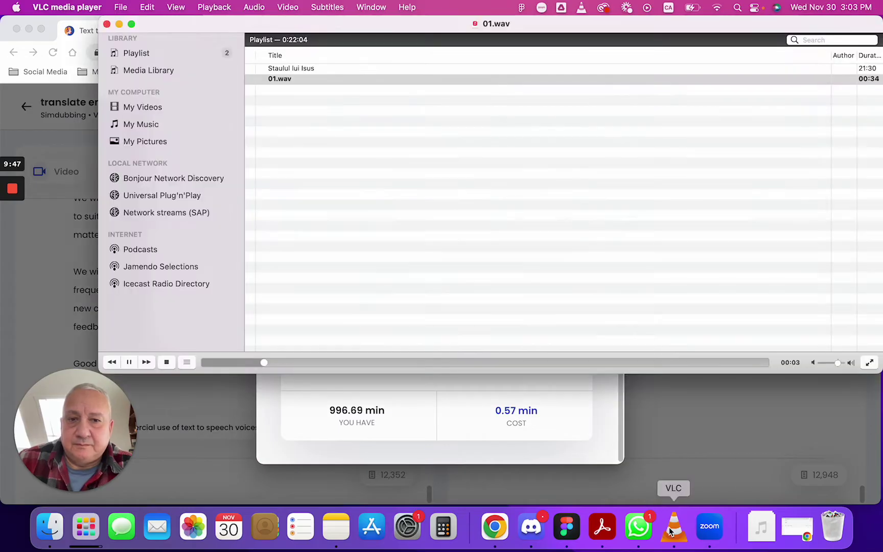
click(129, 362)
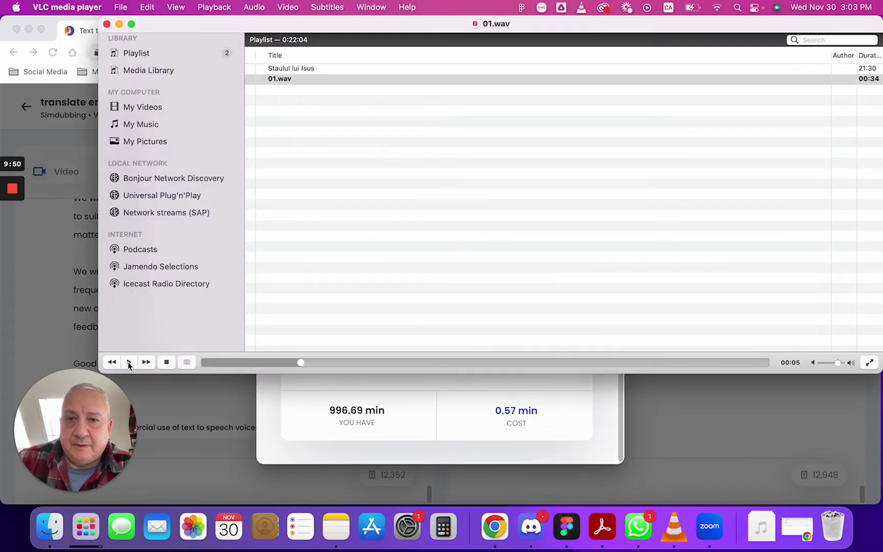
click(108, 25)
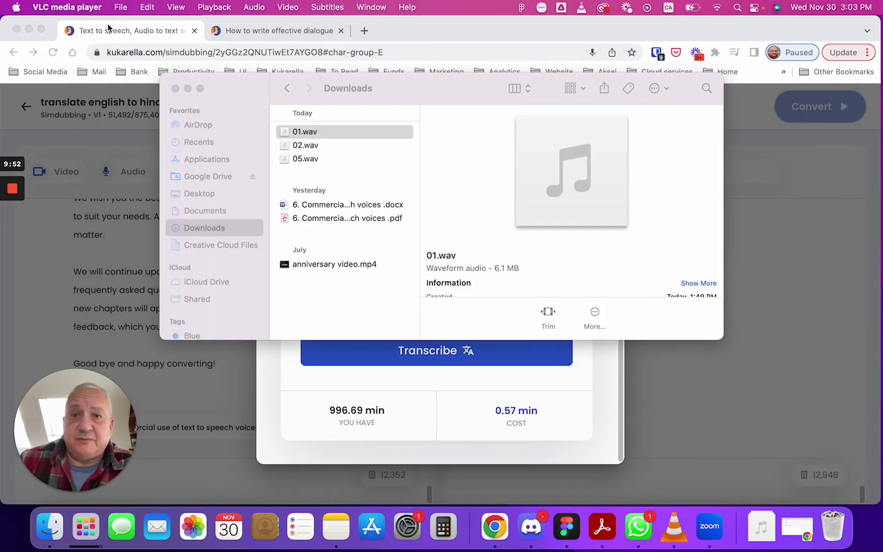
Close the Downloads window and start transcribing 01.wav in the browser dialog
click(176, 88)
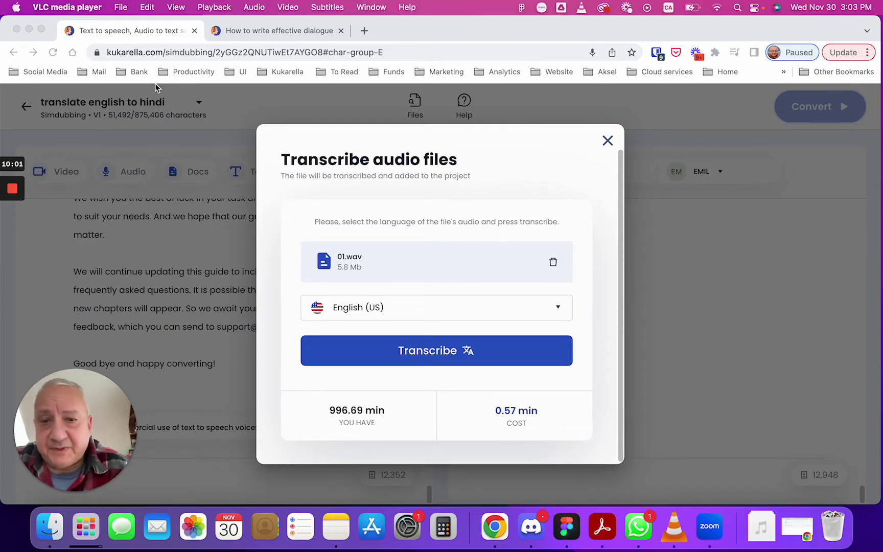
click(423, 351)
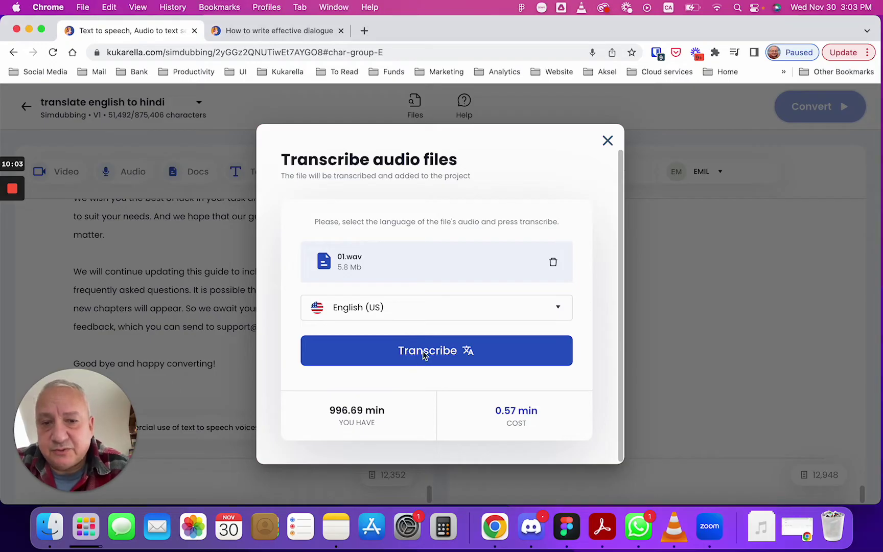
click(424, 351)
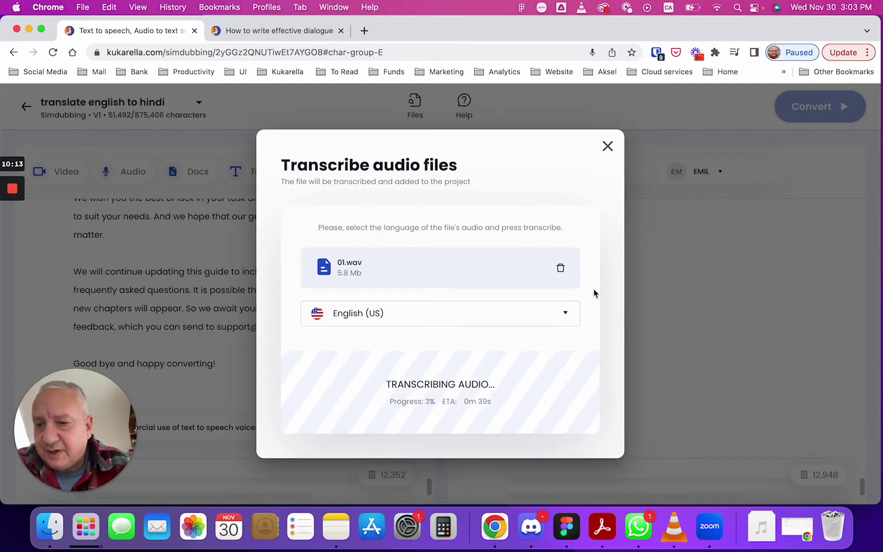
click(50, 526)
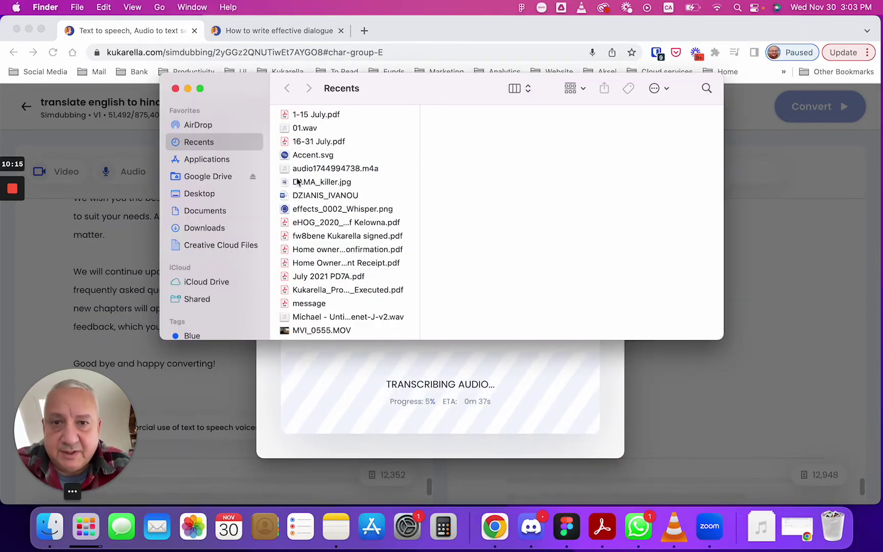
click(215, 228)
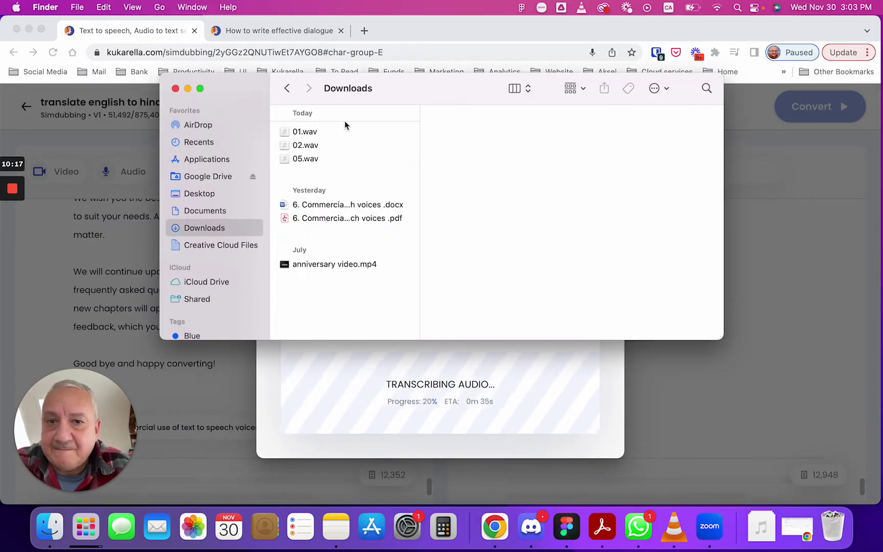
click(337, 159)
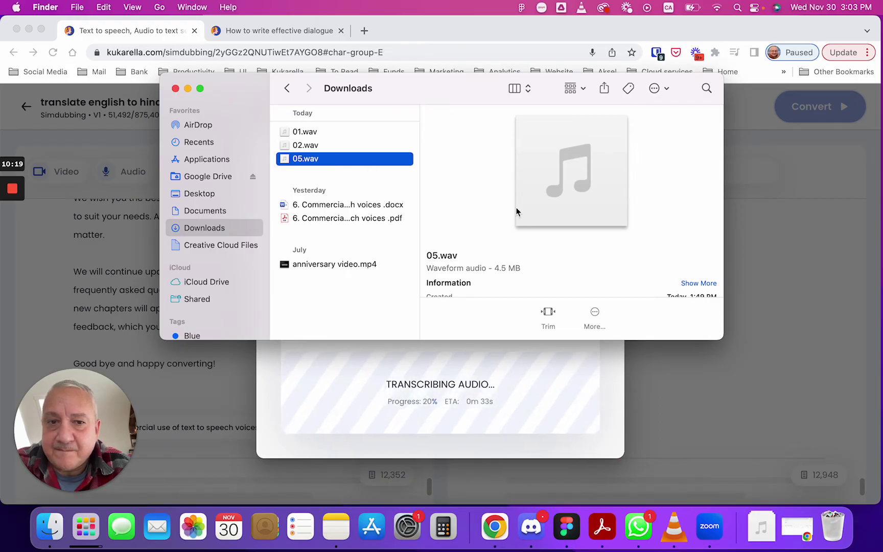
scroll(516, 211, down, 3)
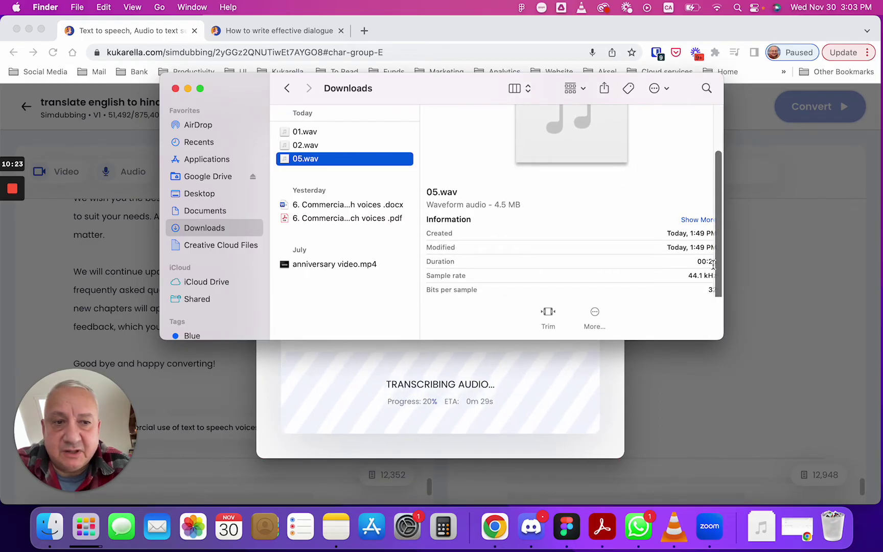
click(174, 89)
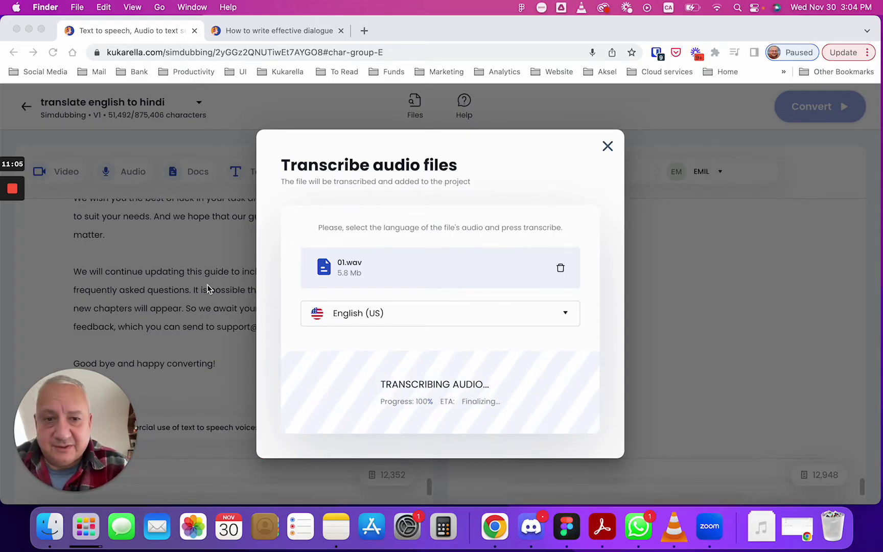
Scroll down to the new Speaker 1 magician paragraph and its Hindi translation
scroll(243, 336, down, 3)
scroll(243, 335, down, 2)
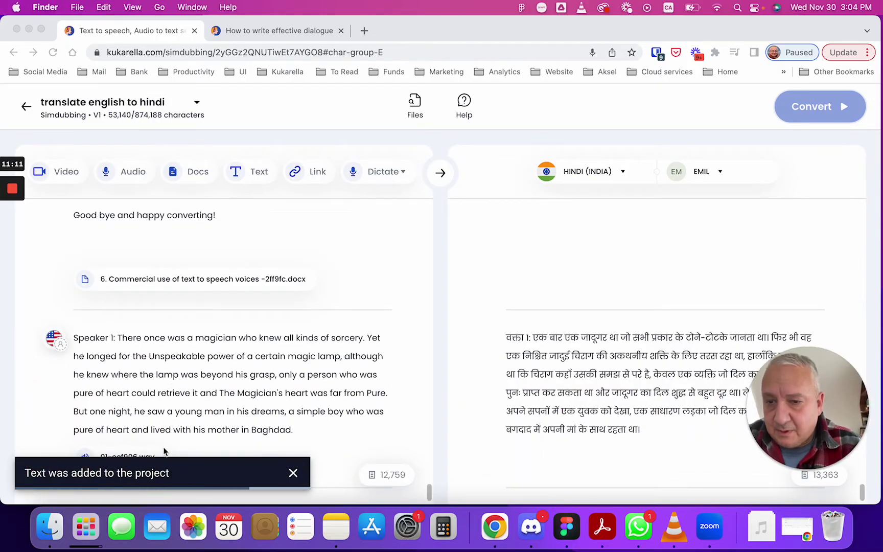
click(293, 474)
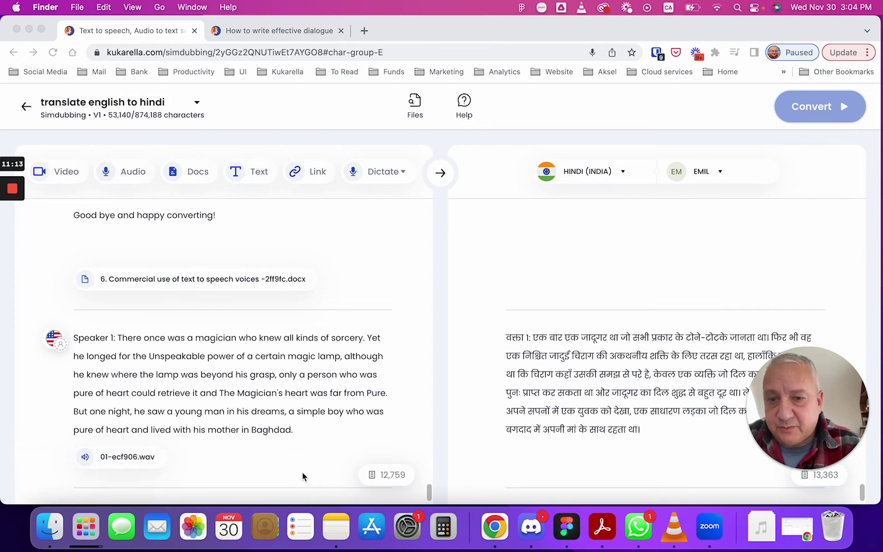
click(253, 418)
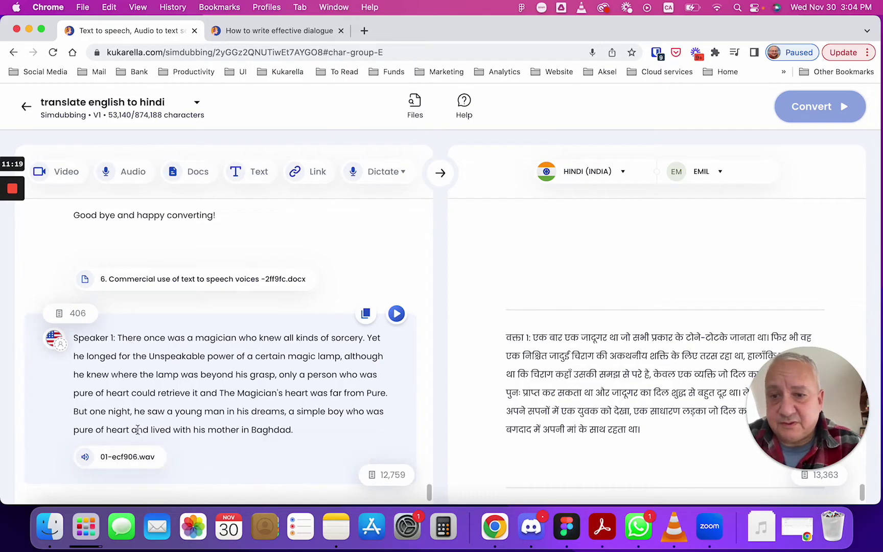
mouse_move(148, 461)
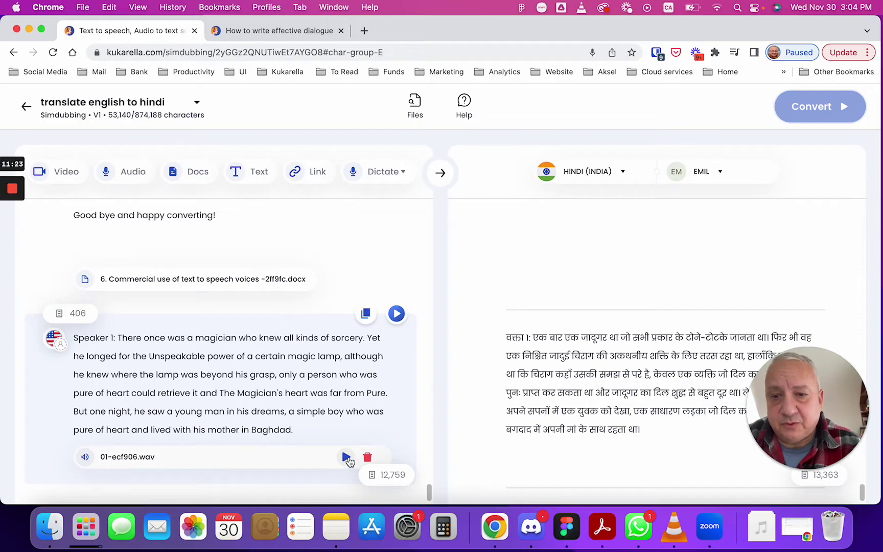
click(346, 457)
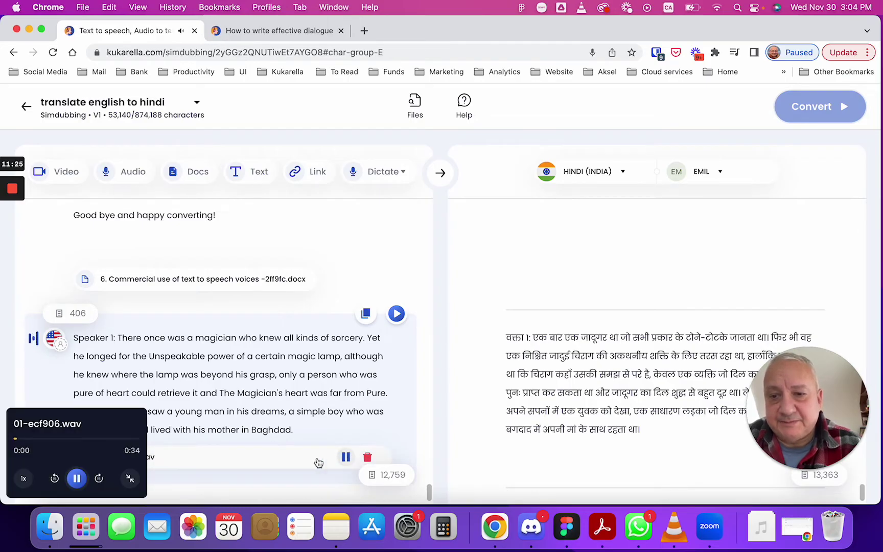
click(77, 478)
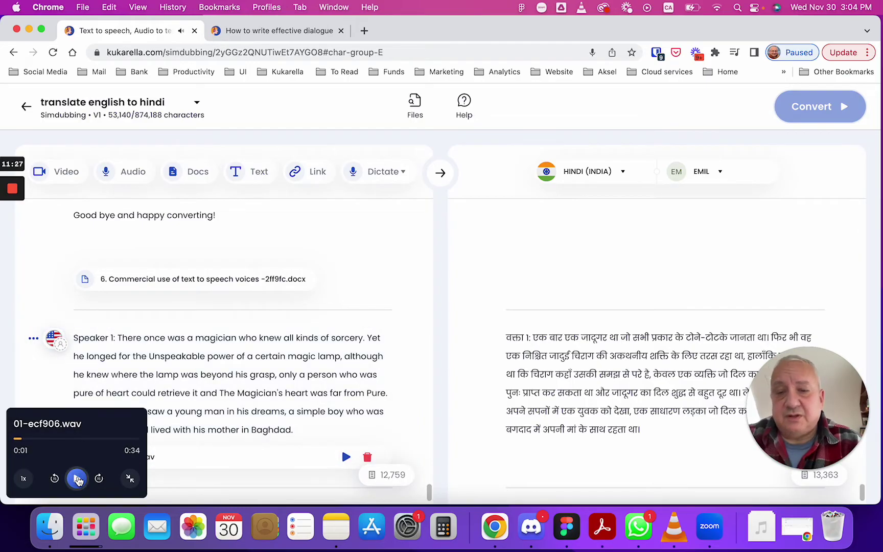
click(130, 479)
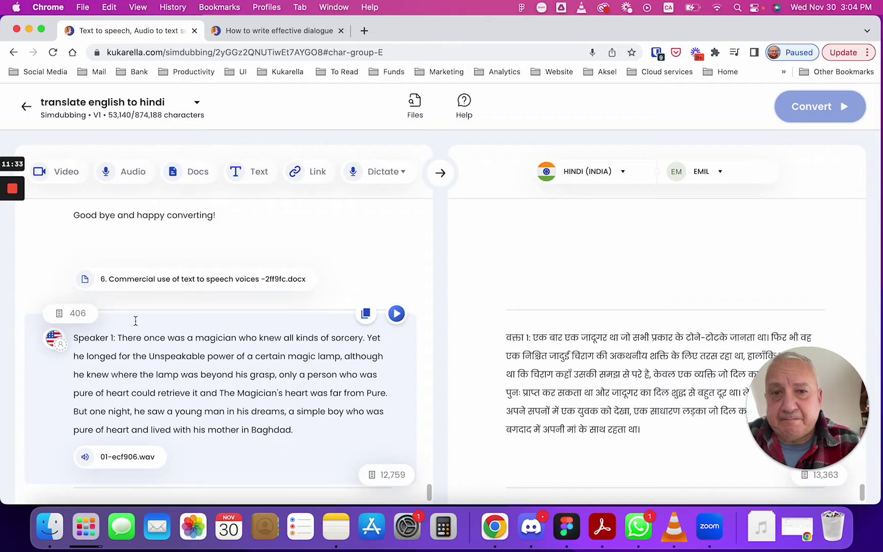
mouse_move(171, 457)
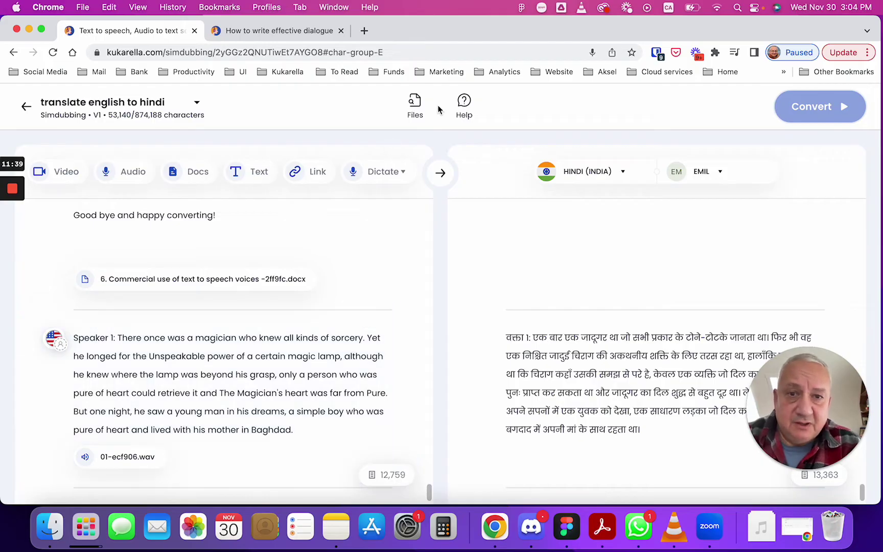
Search the file library for 'young man' copied from the paragraph, then change the query to 'pure of he'
click(416, 105)
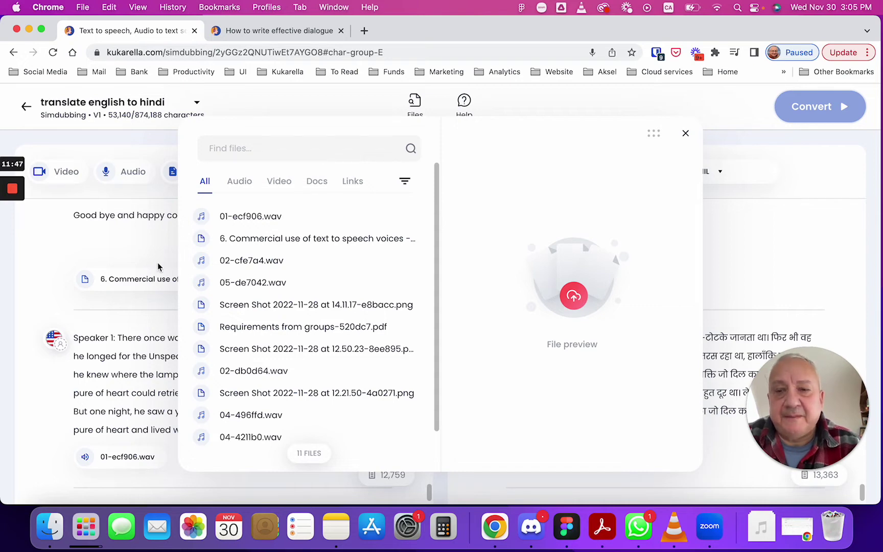
click(143, 367)
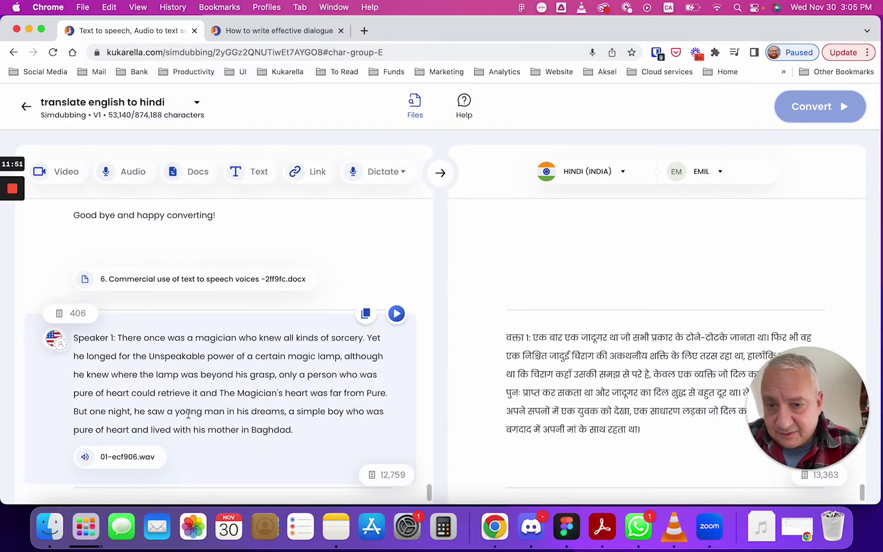
drag(176, 412, 224, 417)
key(super+c)
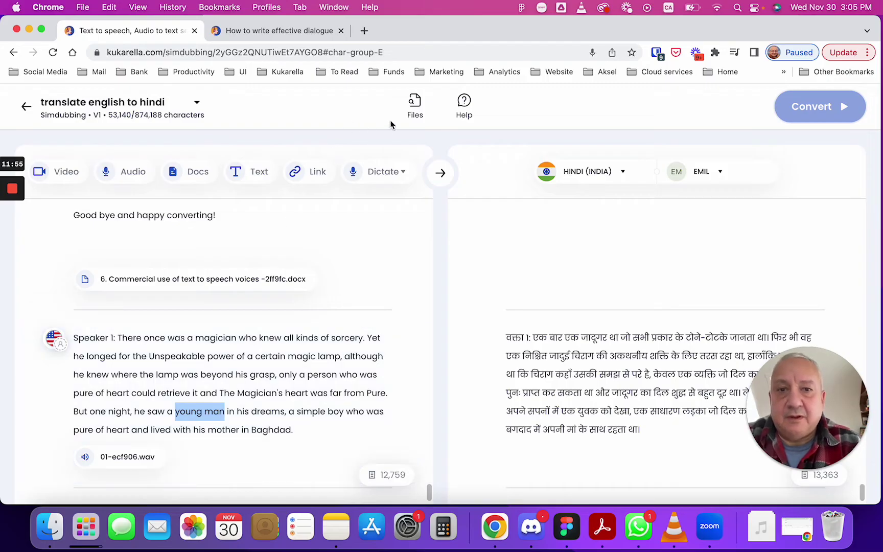
click(414, 105)
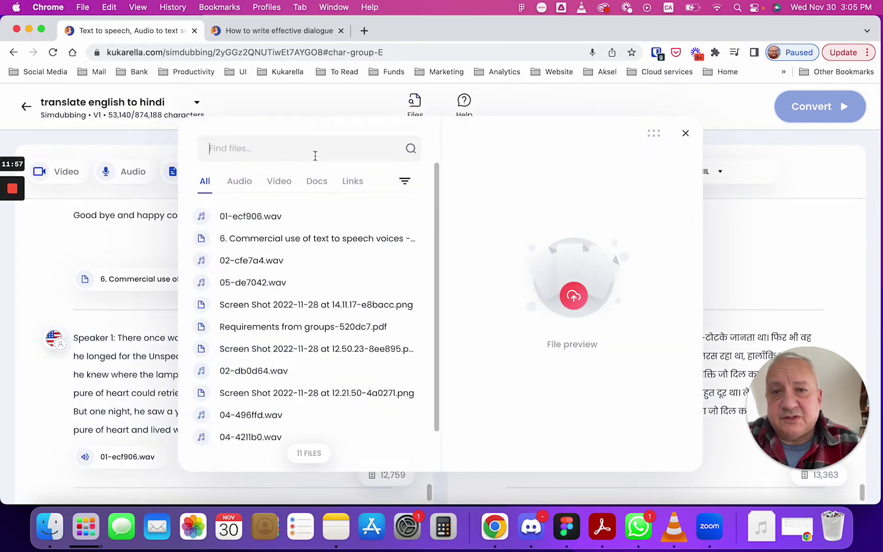
key(super+v)
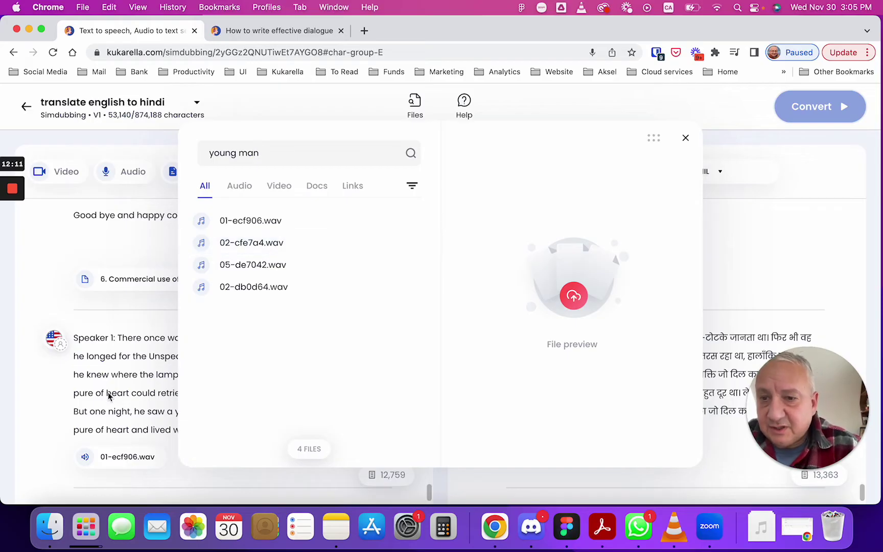
triple_click(270, 156)
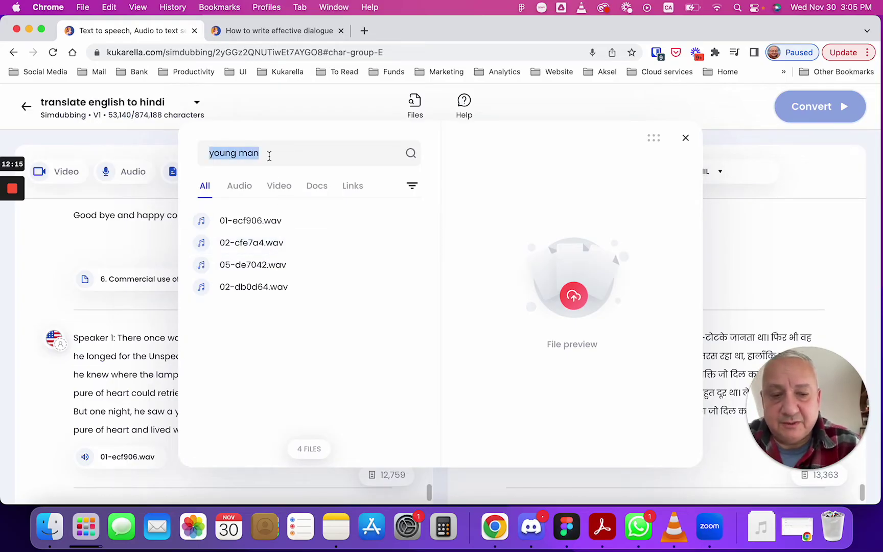
text(pure o)
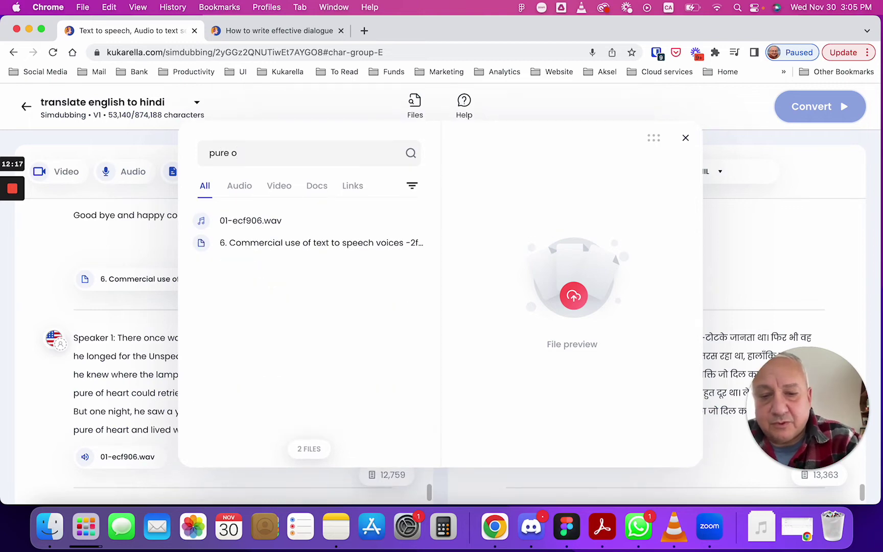
text(f heart)
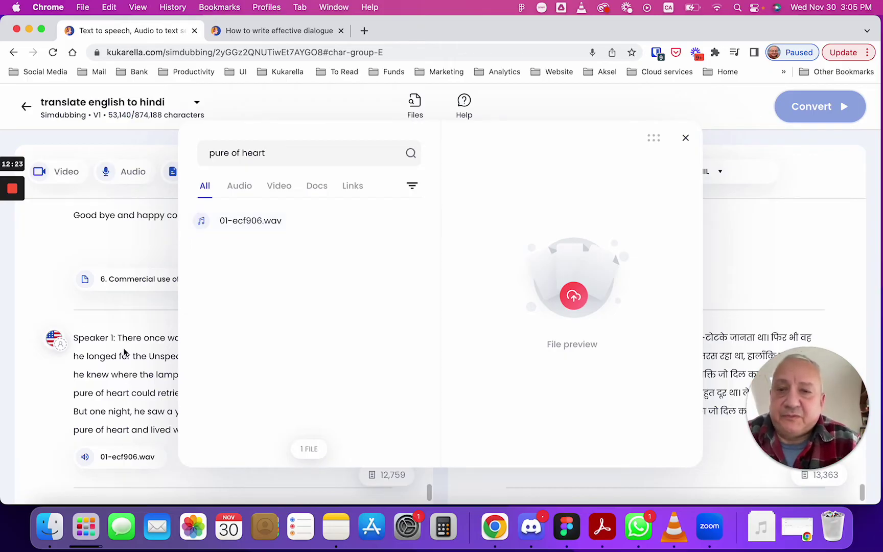
Preview 01-ecf906.wav, playing it briefly and checking its transcript and linked projects
click(264, 220)
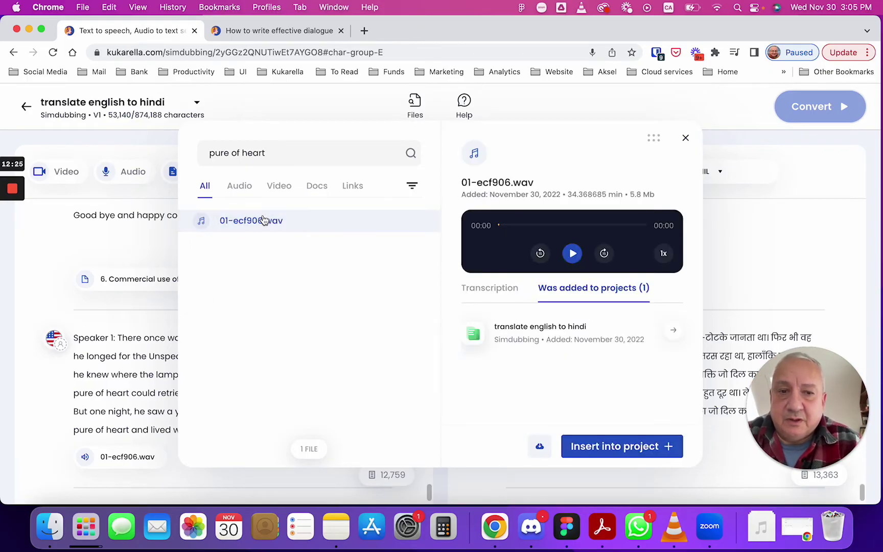
click(573, 253)
click(573, 253)
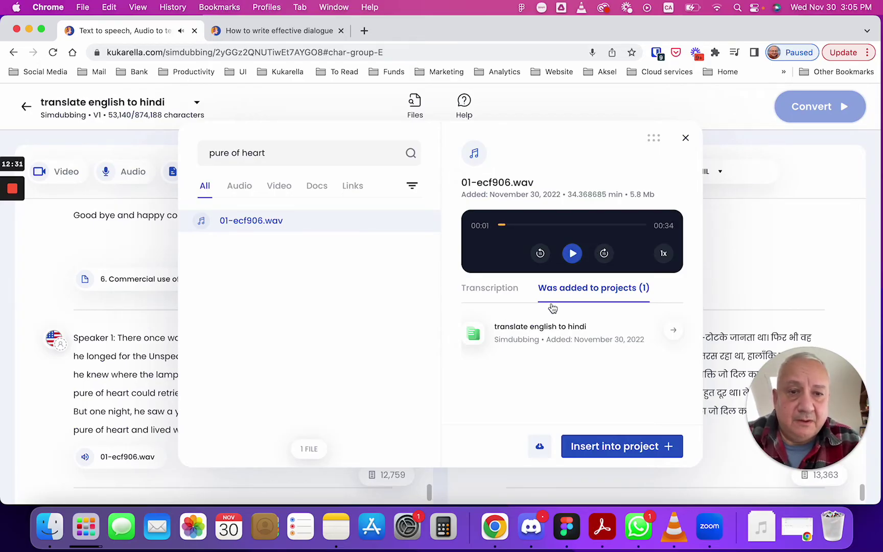
click(505, 295)
click(608, 286)
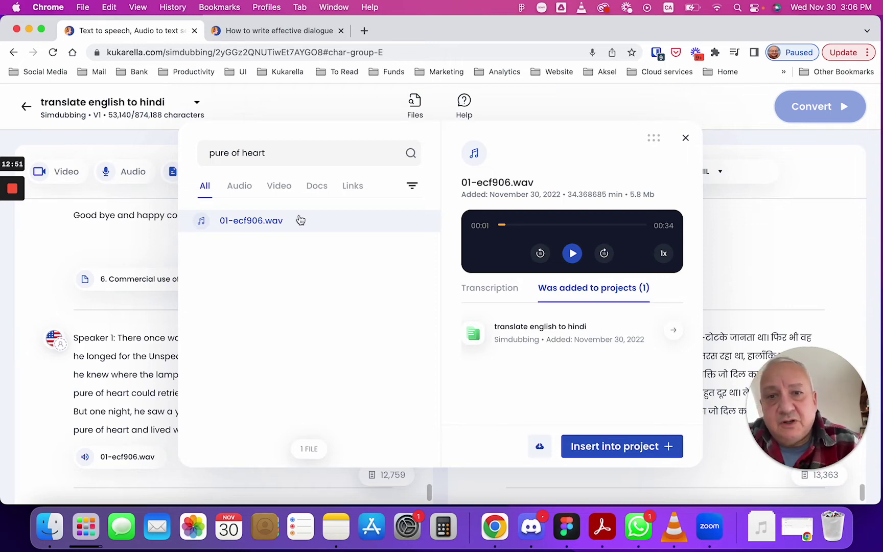
Clear the search, browse the Audio, Video and Docs lists, then close the library
key(BackSpace)
key(BackSpace)
key(BackSpace)
key(BackSpace)
key(BackSpace)
key(BackSpace)
key(BackSpace)
key(BackSpace)
key(BackSpace)
key(BackSpace)
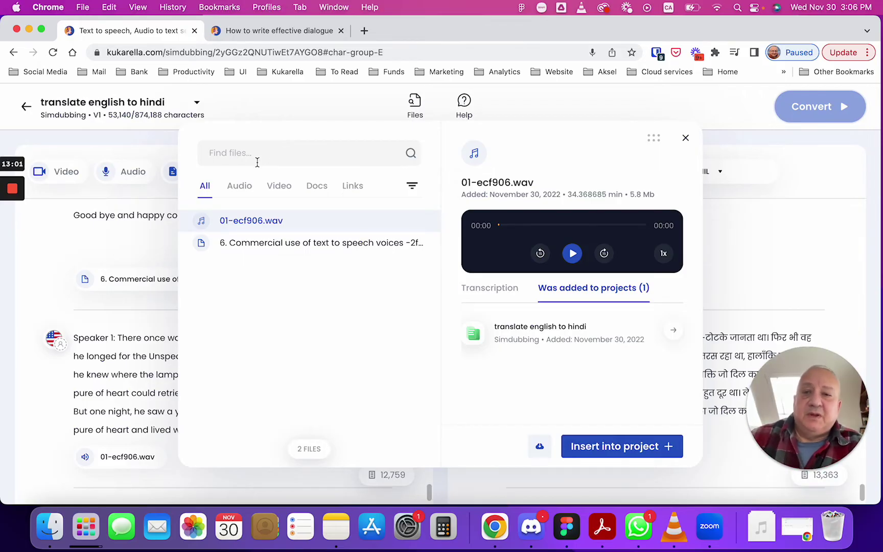
click(240, 189)
click(287, 189)
click(312, 190)
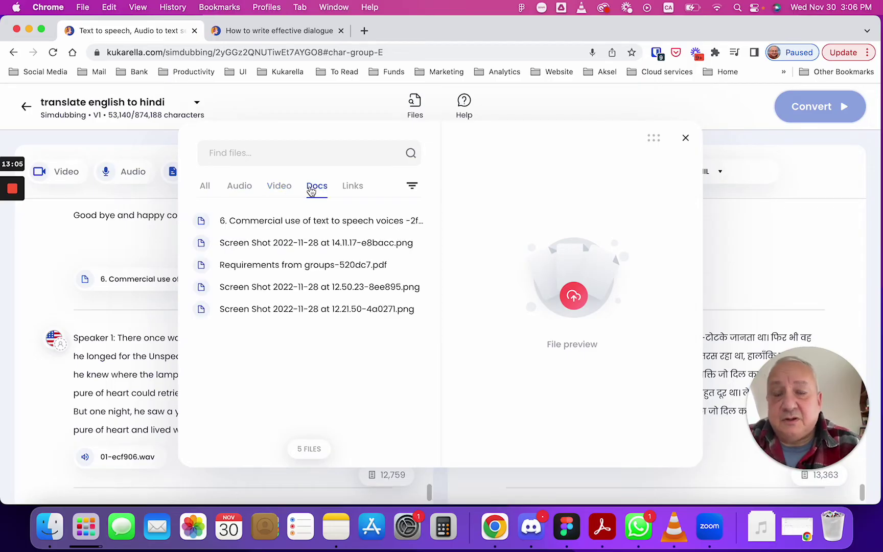
click(686, 139)
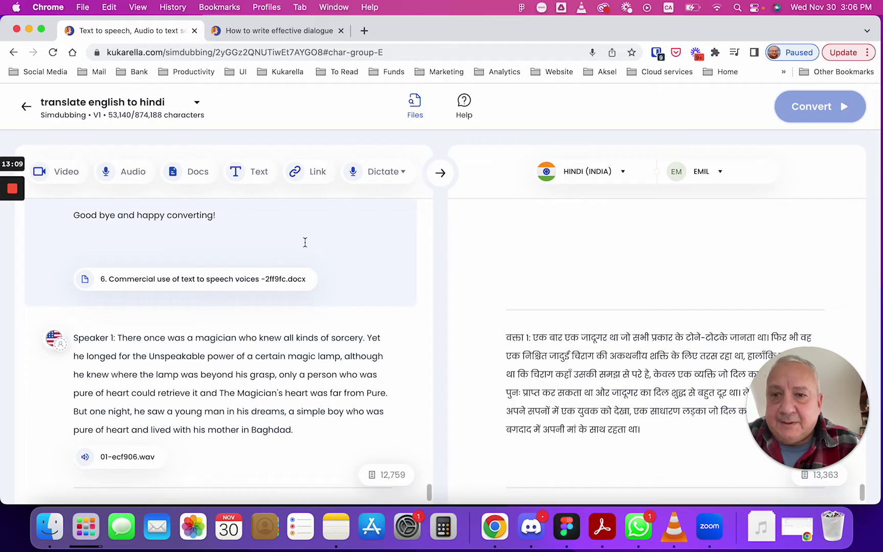
click(77, 172)
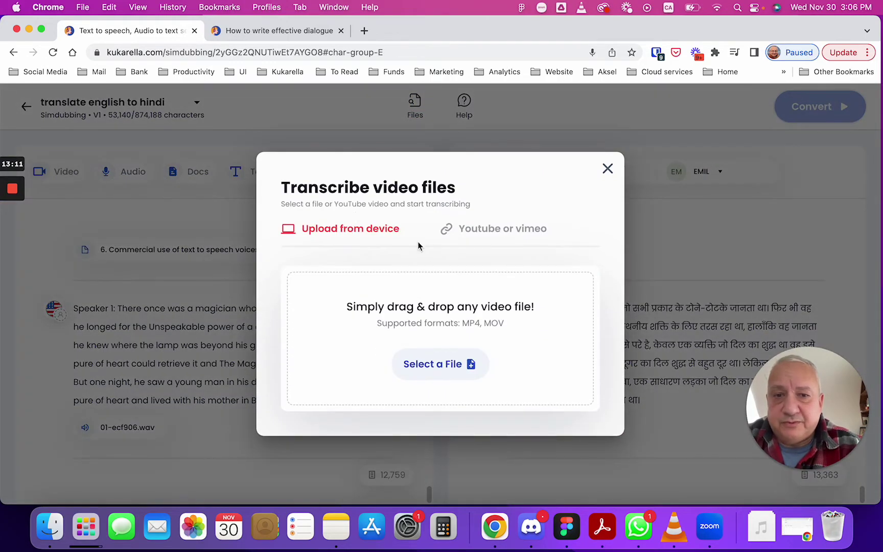
click(503, 229)
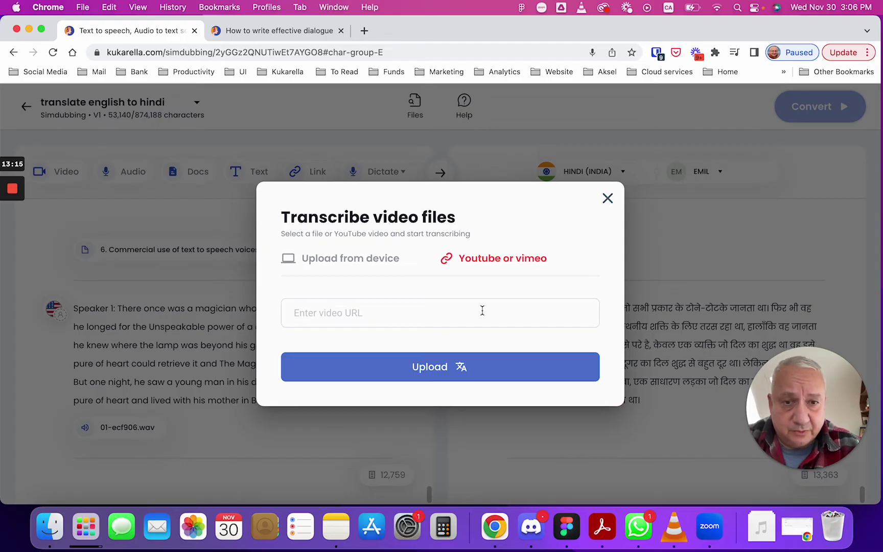
click(608, 199)
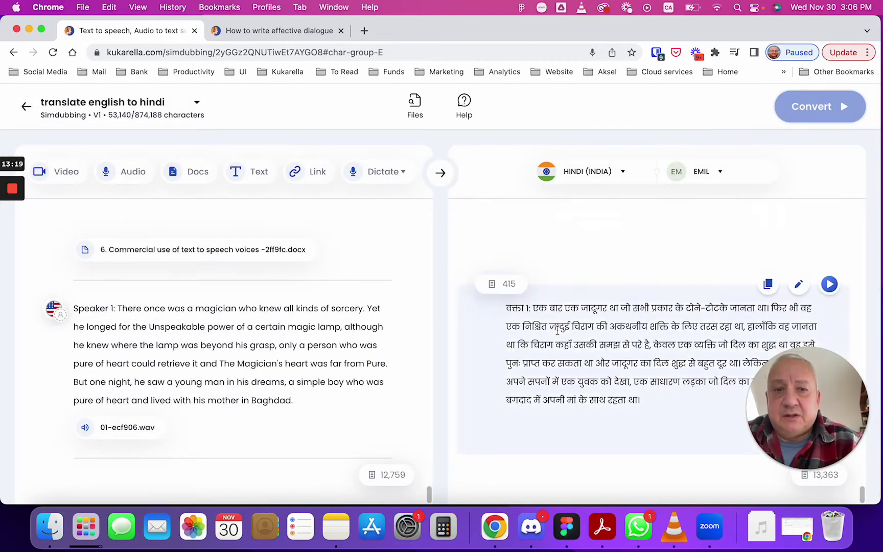
scroll(559, 335, up, 15)
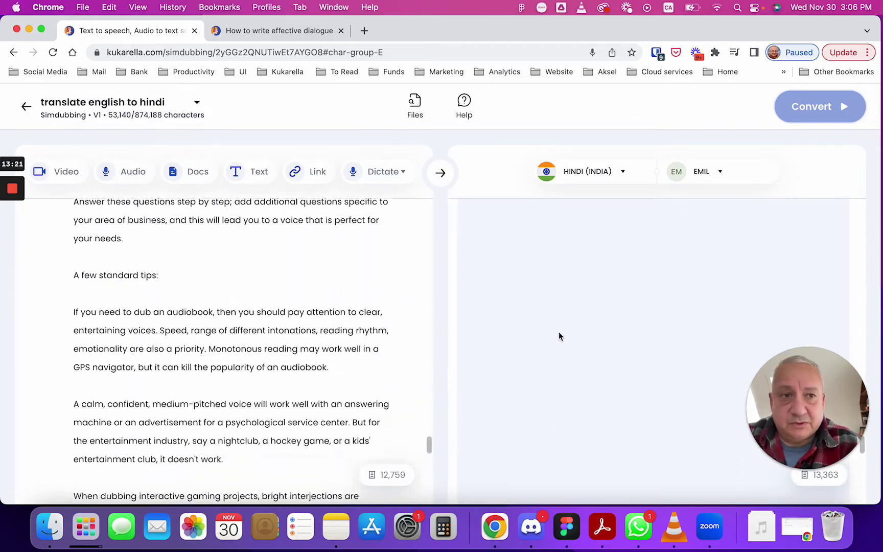
scroll(559, 335, up, 20)
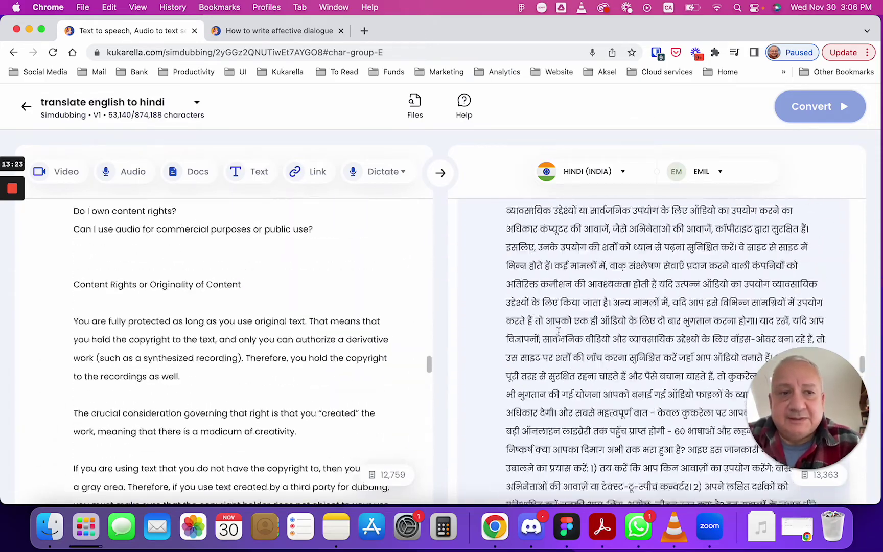
scroll(559, 331, down, 20)
scroll(559, 331, up, 5)
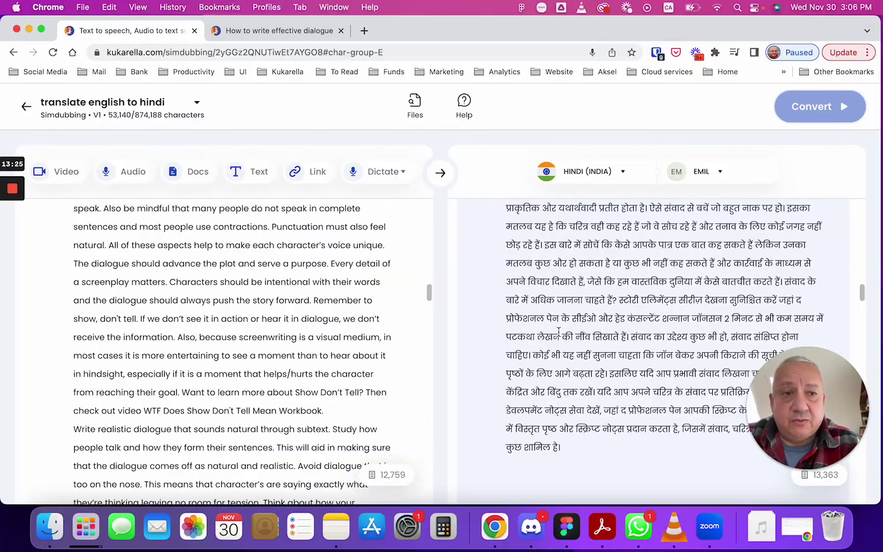
scroll(574, 348, up, 20)
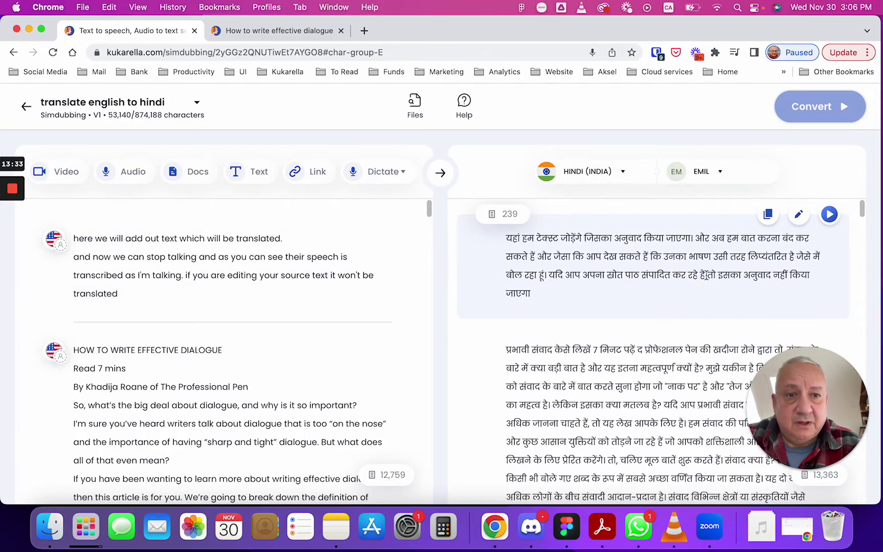
scroll(578, 327, down, 5)
scroll(654, 348, down, 10)
Dismiss the French voice reminders and switch the translation view to French (France)
mouse_move(830, 116)
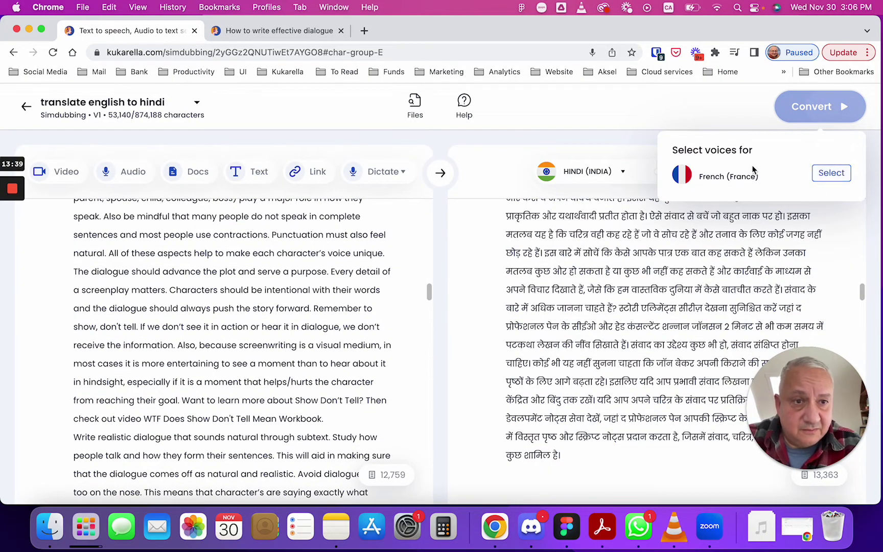
click(848, 180)
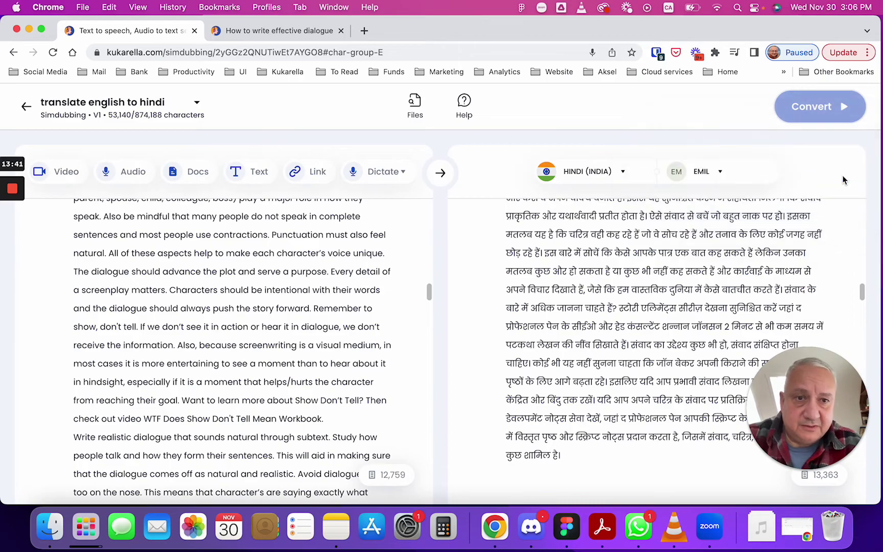
mouse_move(821, 118)
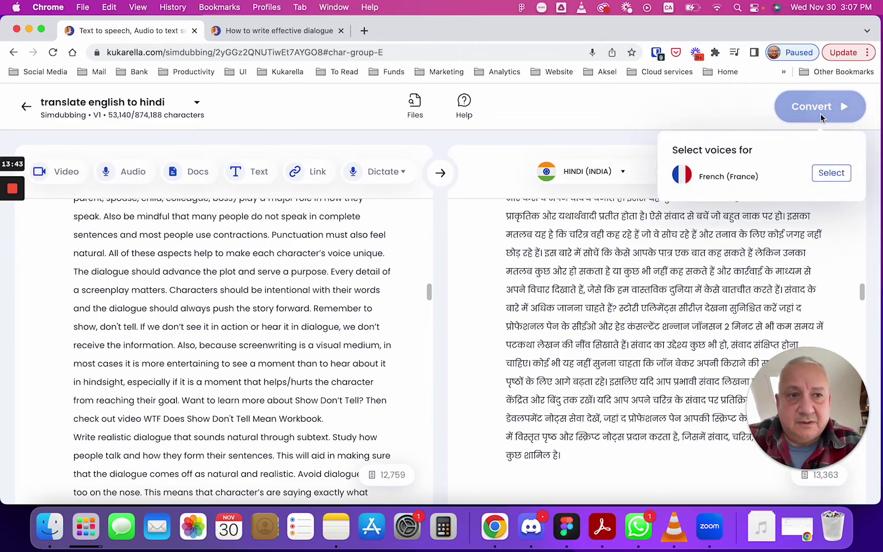
click(828, 174)
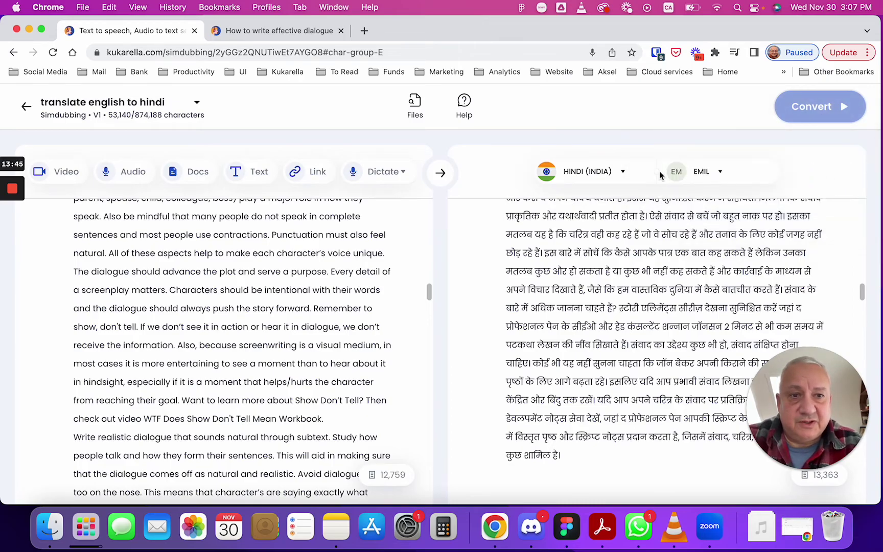
click(625, 173)
click(593, 226)
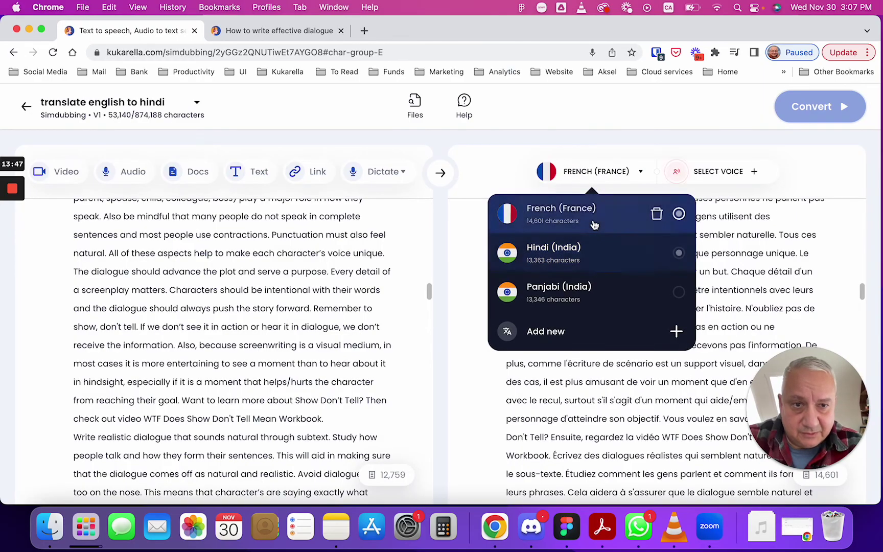
Preview the Celeste and Celine voices and select Celine for French
click(726, 174)
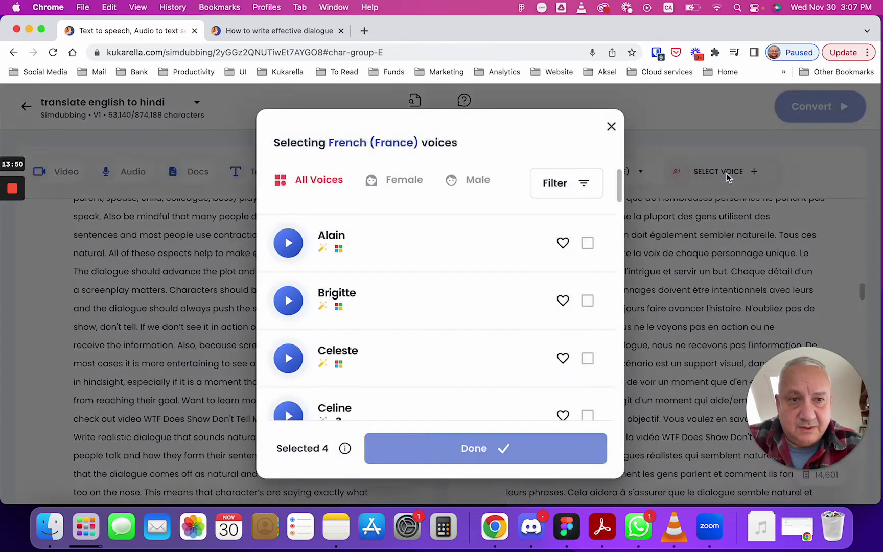
click(287, 360)
scroll(287, 361, down, 4)
click(289, 232)
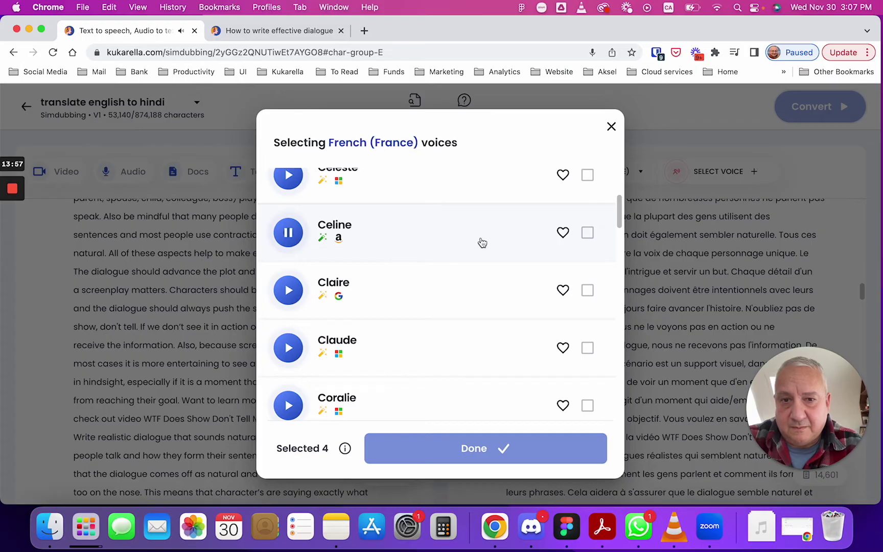
click(587, 233)
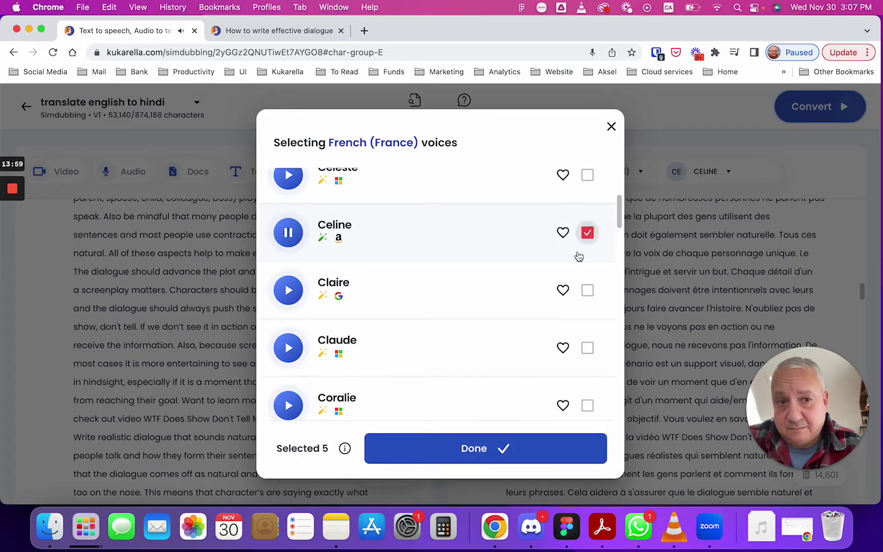
click(502, 448)
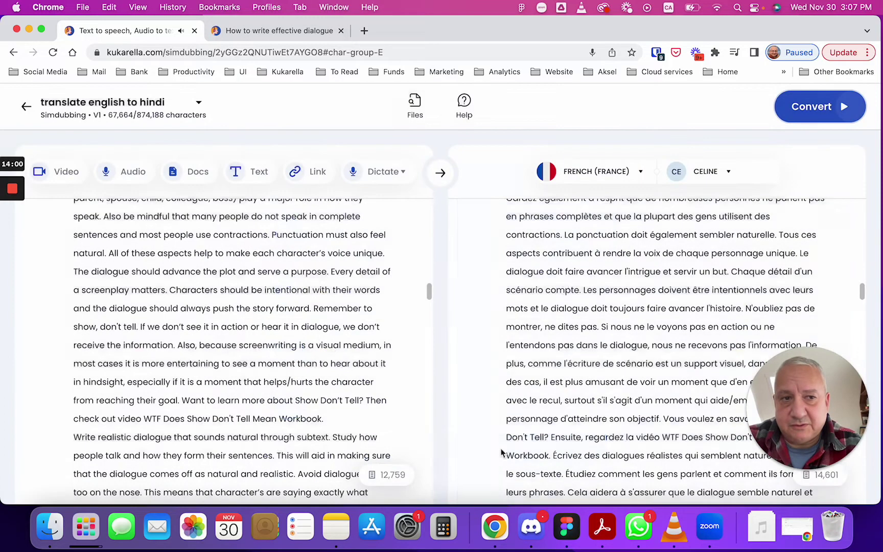
Start converting the project to speech, then scroll the text panels back to the top
click(799, 117)
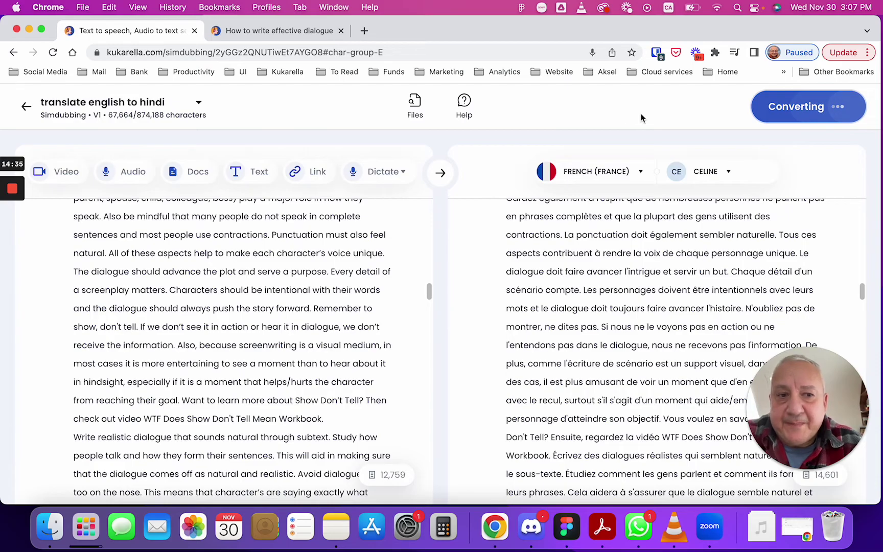
drag(845, 379, 113, 381)
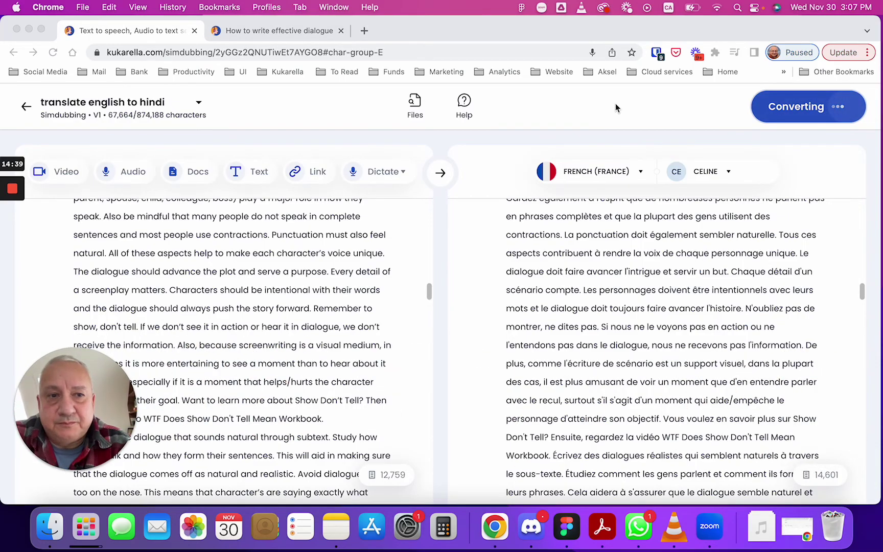
scroll(646, 276, down, 10)
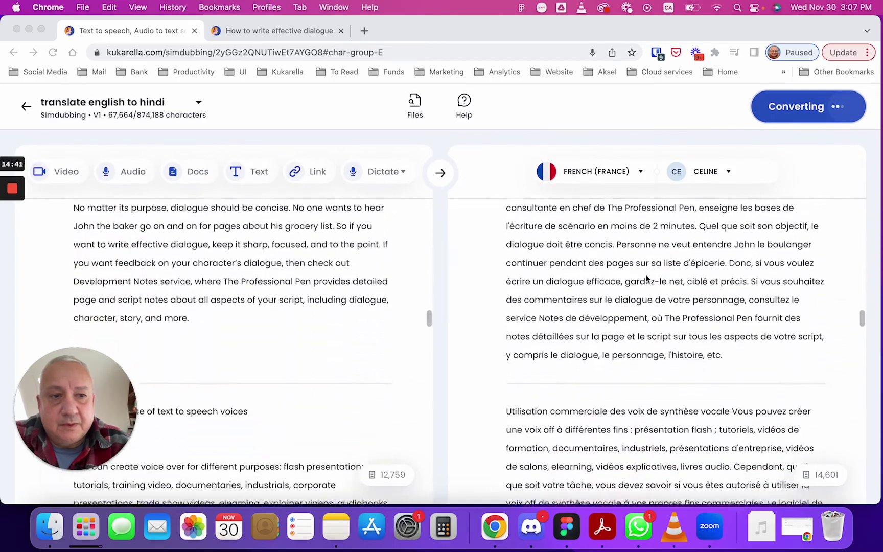
scroll(646, 277, up, 15)
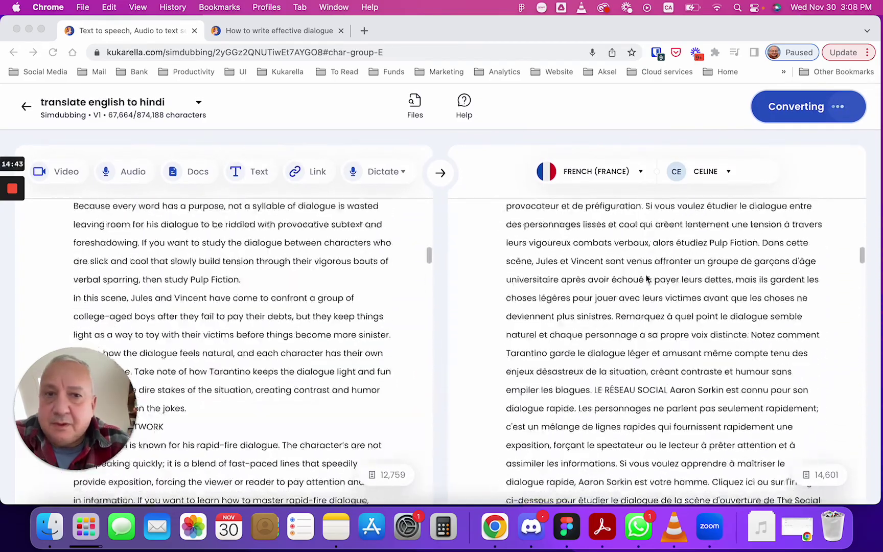
scroll(631, 270, up, 15)
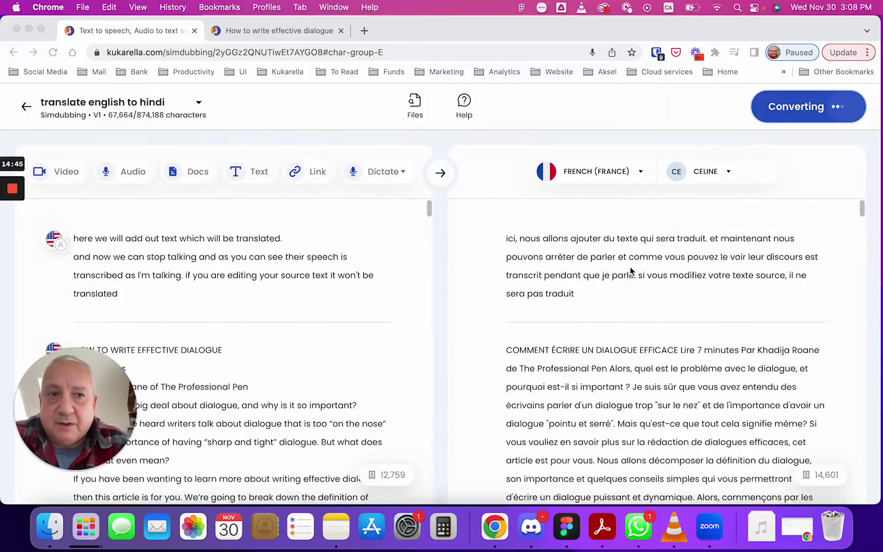
Open and close the help chat, then review the English source against its French translation
click(465, 102)
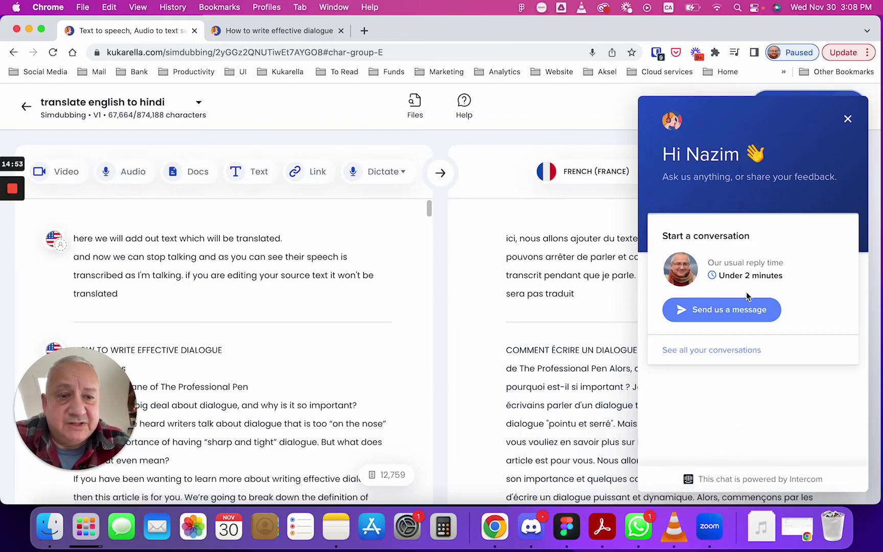
click(848, 118)
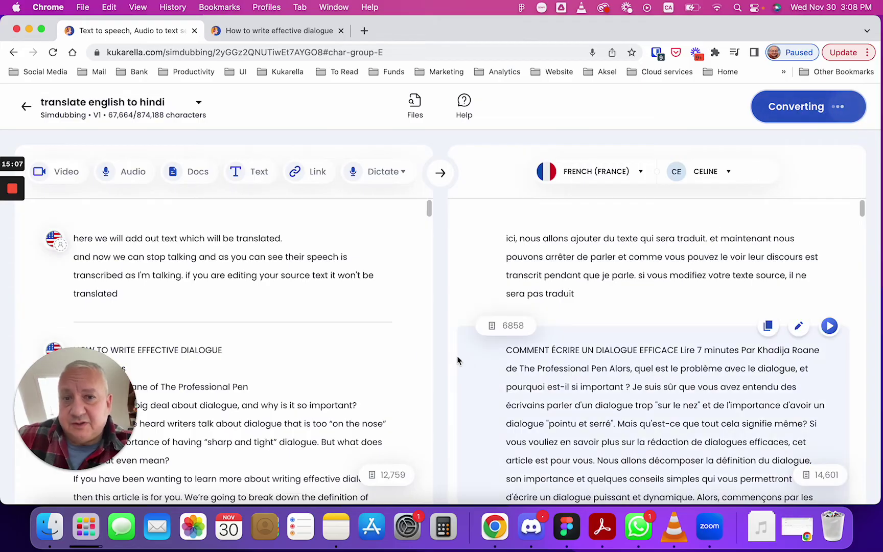
scroll(312, 292, down, 2)
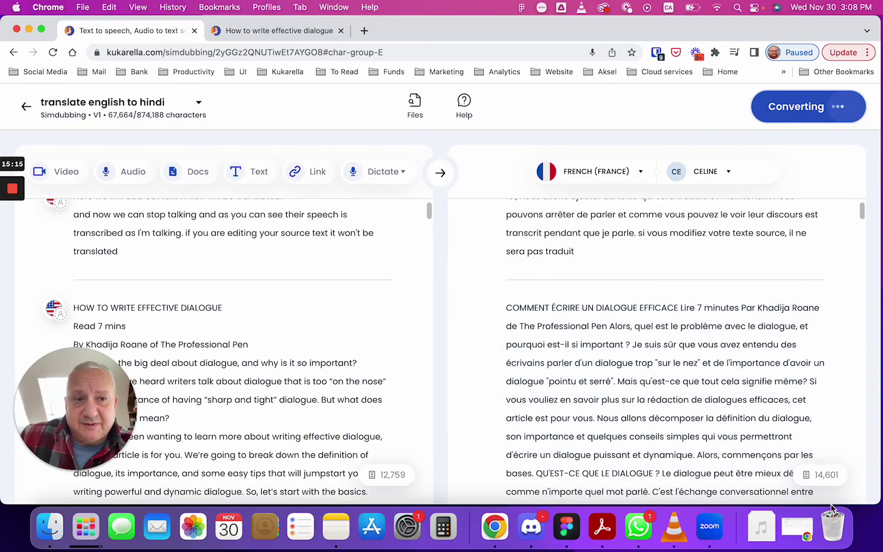
scroll(829, 424, down, 20)
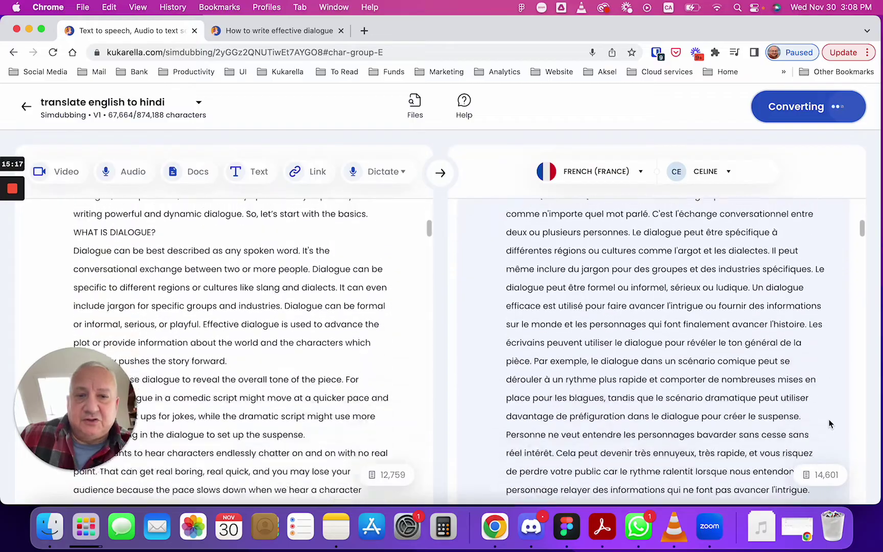
scroll(828, 423, down, 5)
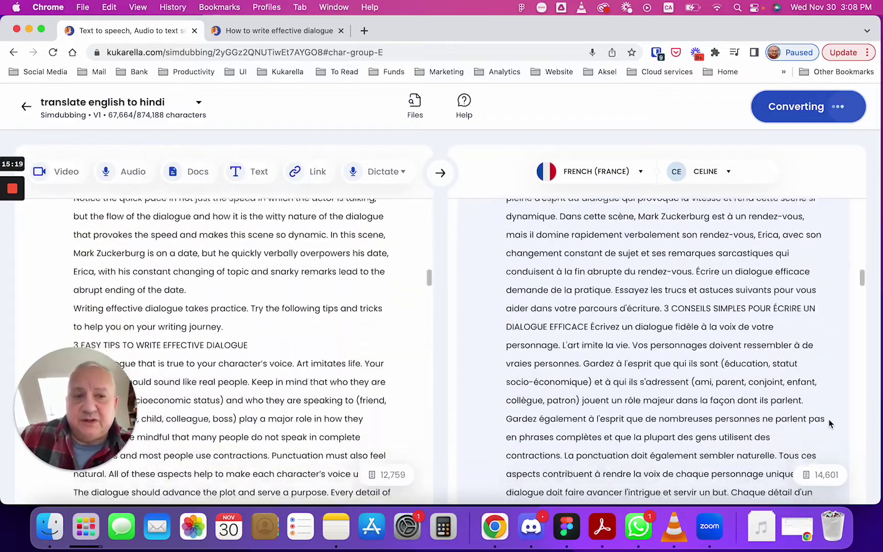
scroll(829, 423, up, 20)
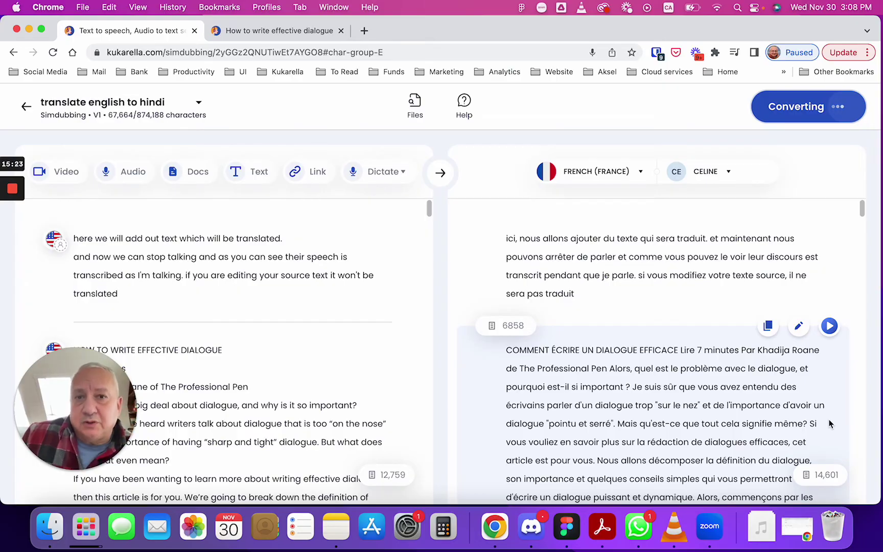
Search Google for 'google translate' in a new tab and dismiss the feedback prompt
click(364, 31)
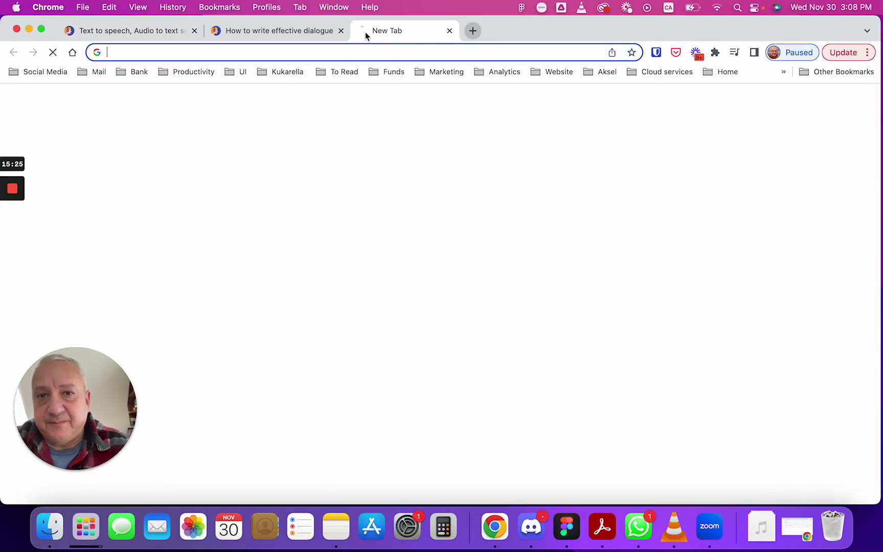
click(235, 53)
text(g)
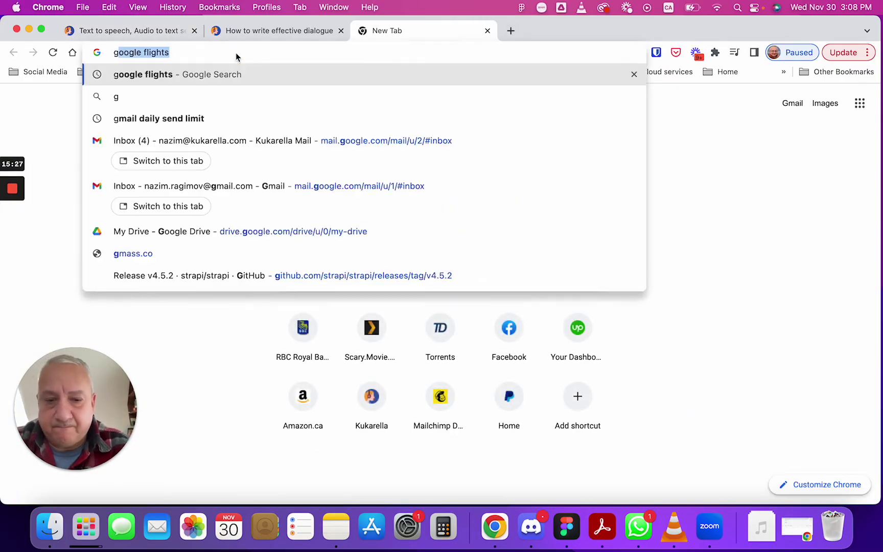
text(oogle tra)
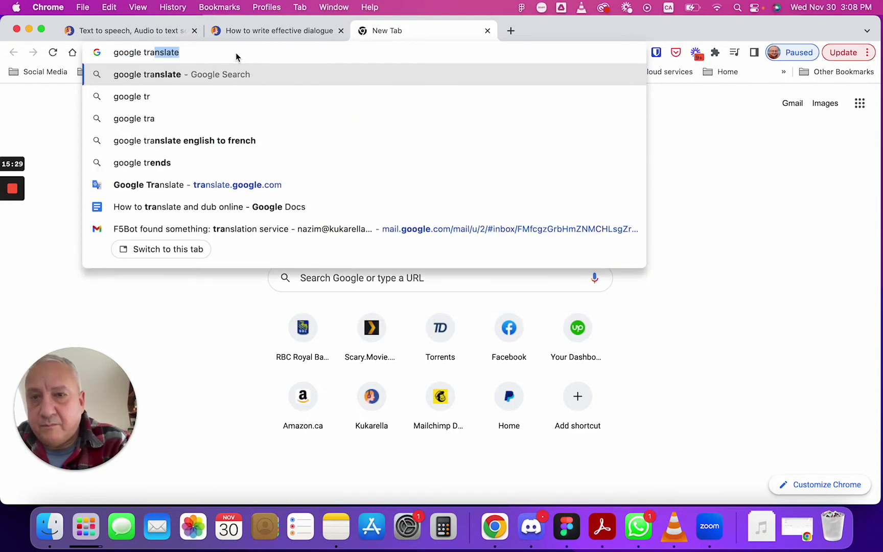
key(Return)
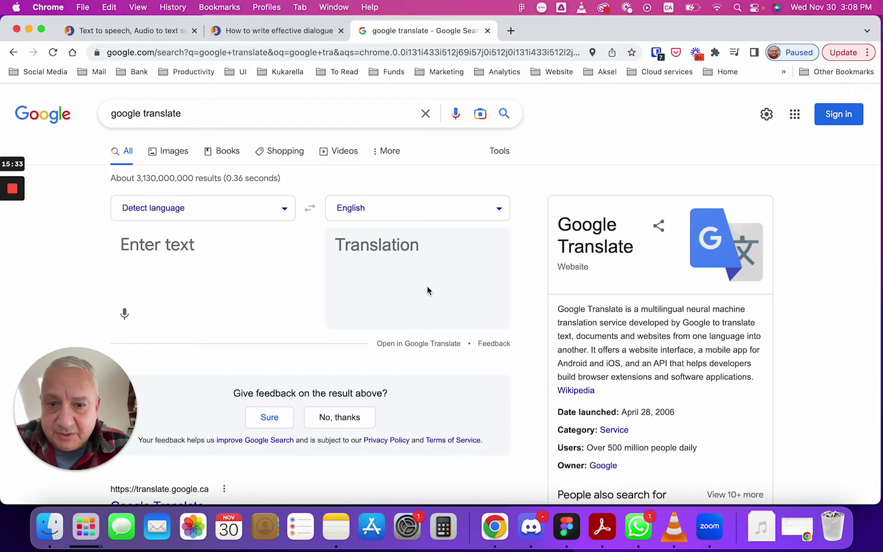
click(328, 415)
Select and copy the dialogue article's text, starting from its opening question line
click(237, 32)
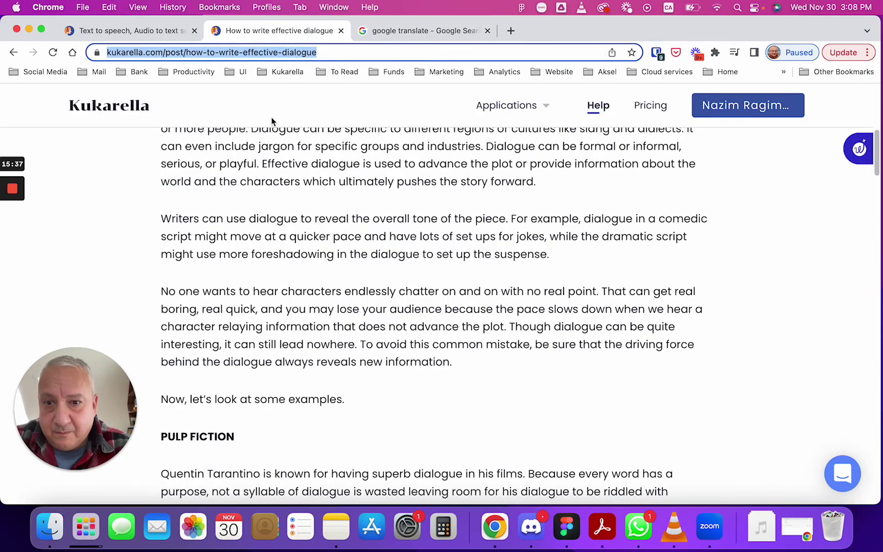
click(278, 169)
scroll(247, 169, up, 10)
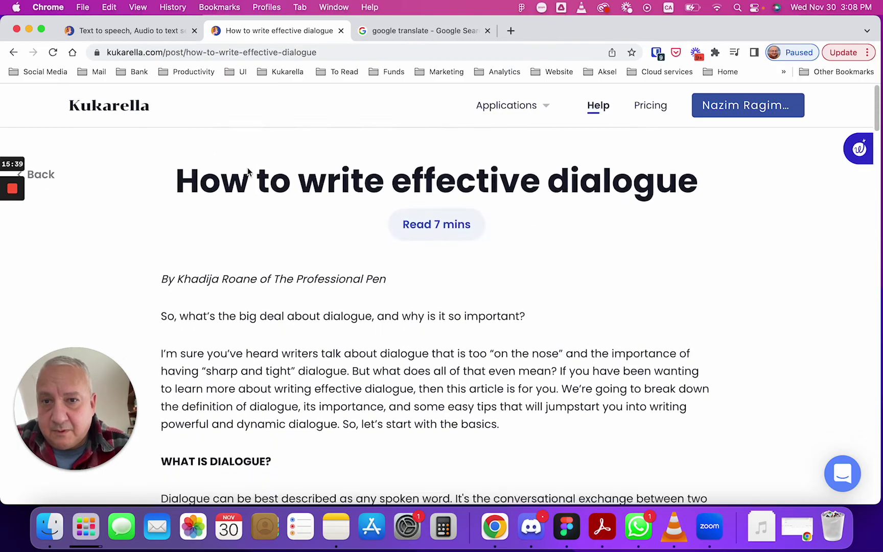
scroll(249, 172, down, 5)
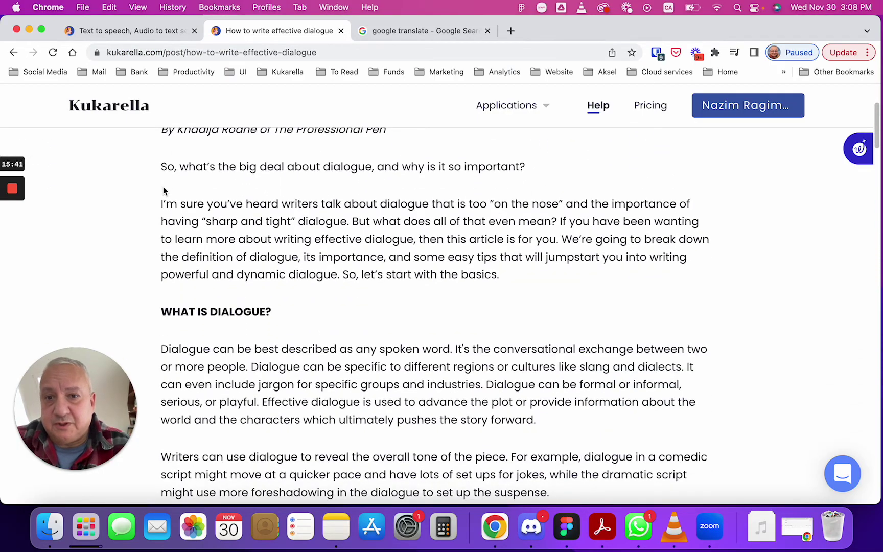
triple_click(163, 167)
drag(163, 223, 256, 498)
scroll(262, 412, down, 4)
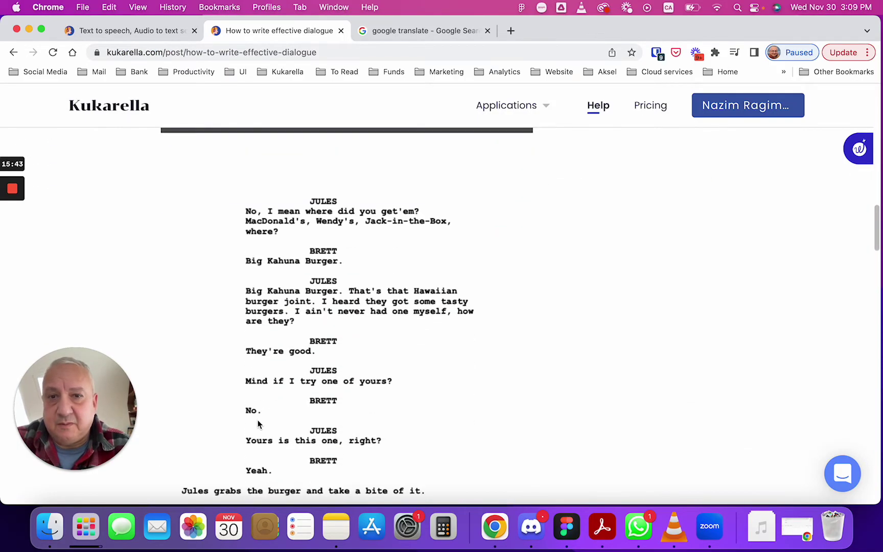
Paste the article into the search page's translator, then reload the page to clear it
click(423, 30)
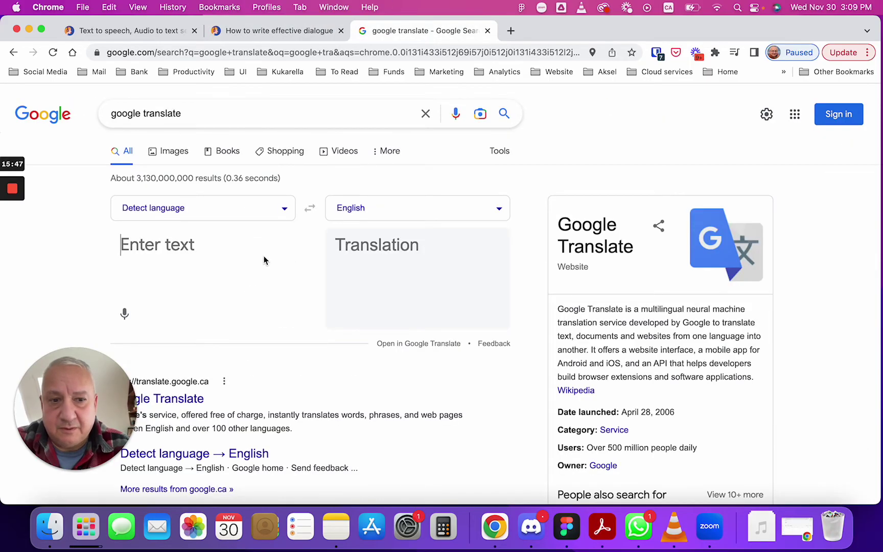
key(super+v)
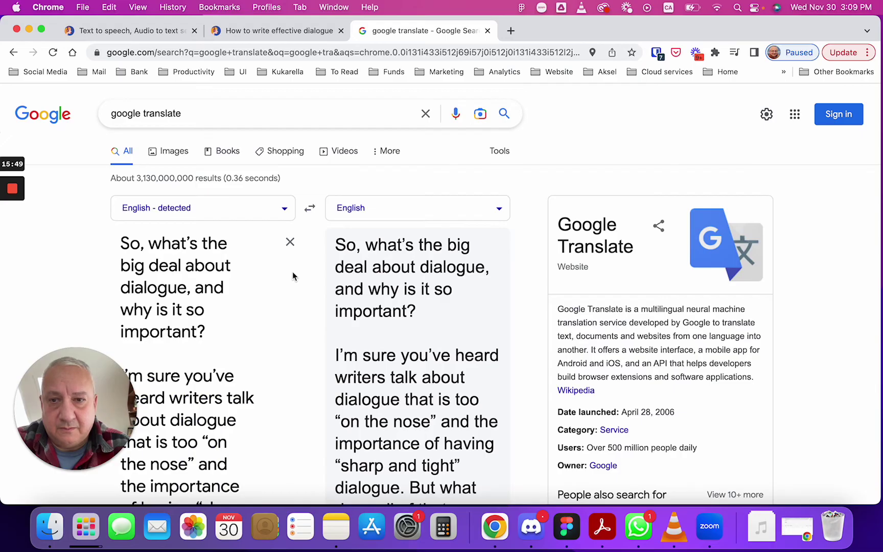
scroll(300, 282, down, 15)
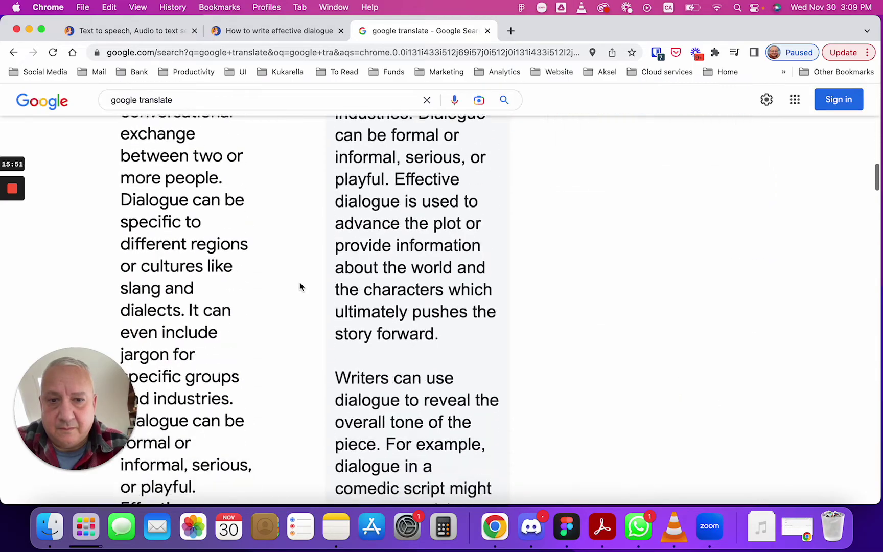
scroll(300, 283, down, 20)
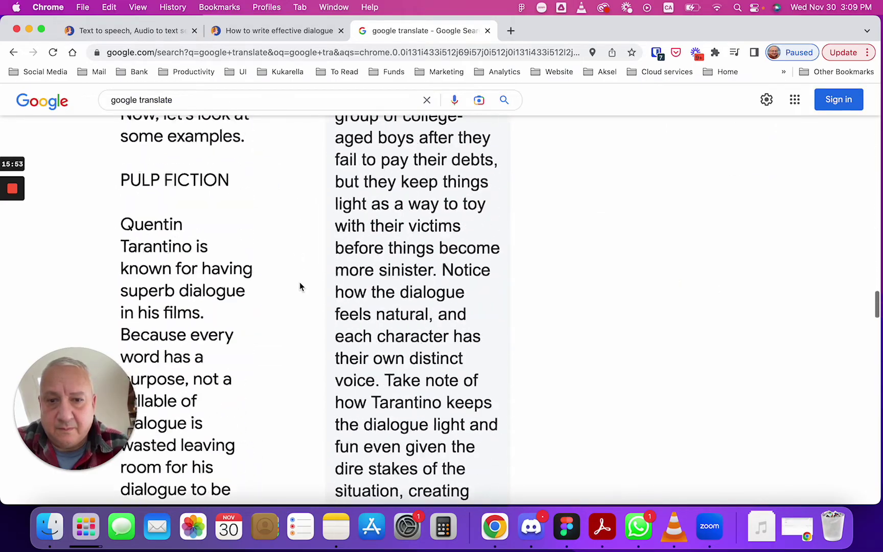
scroll(300, 283, down, 15)
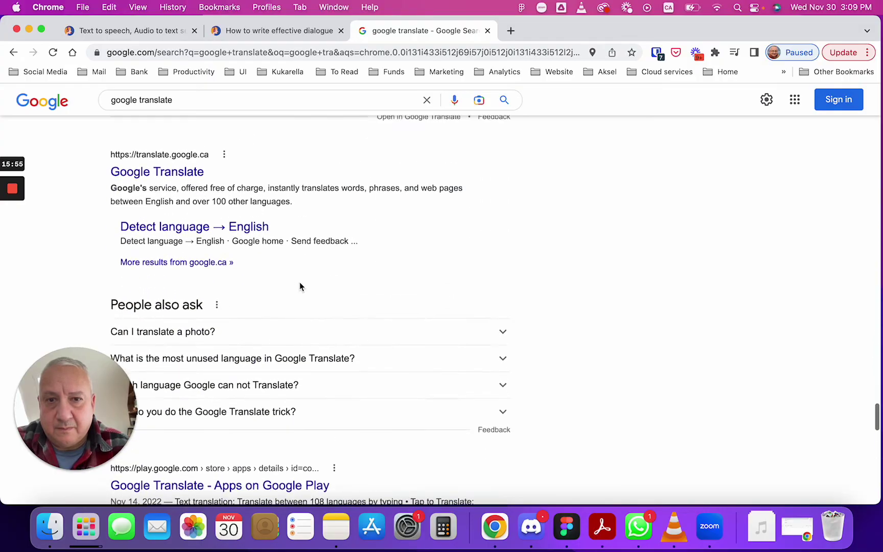
scroll(299, 283, up, 7)
scroll(300, 286, down, 2)
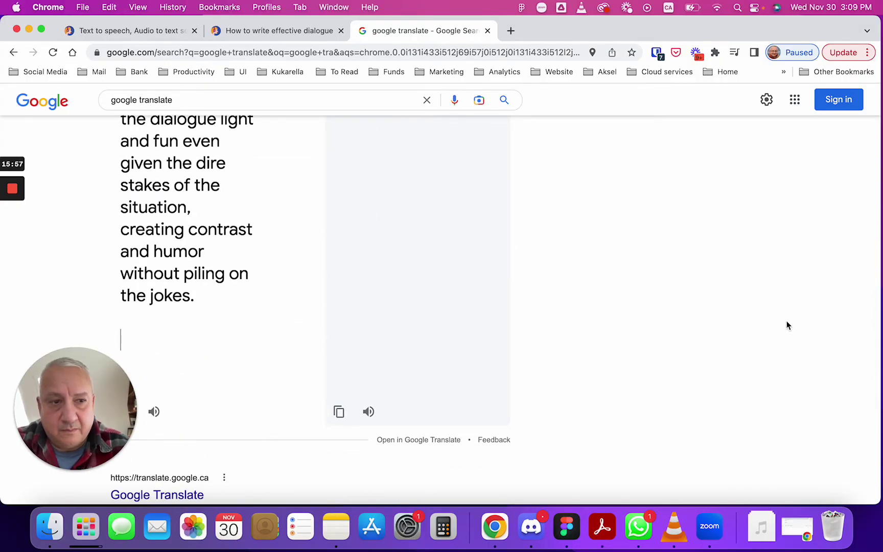
click(53, 52)
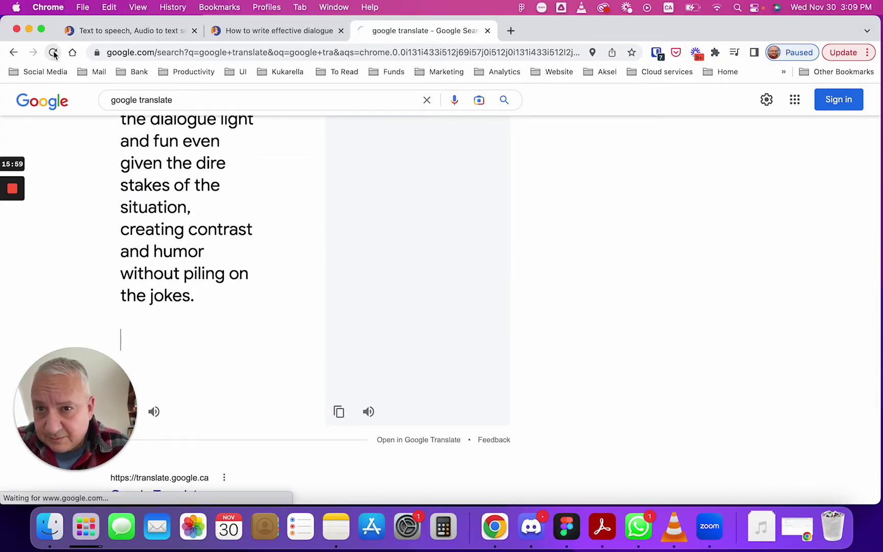
scroll(441, 274, down, 15)
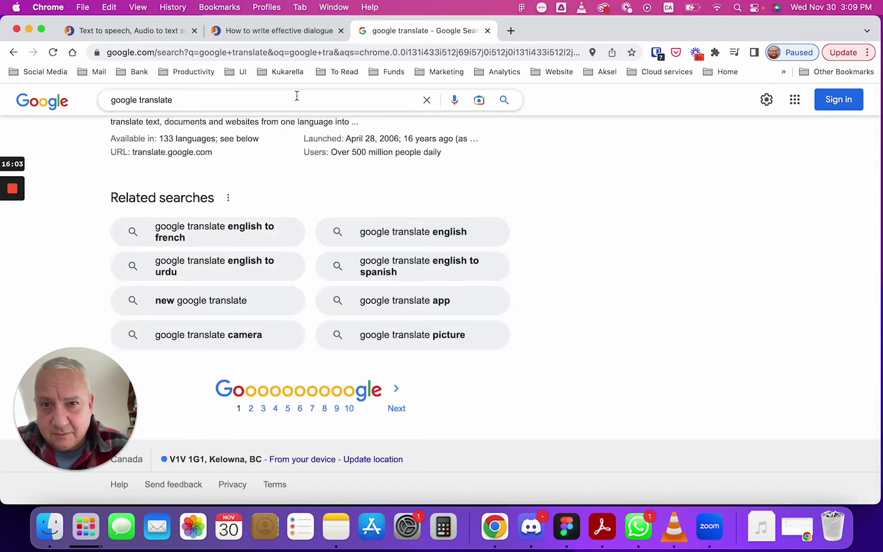
scroll(214, 190, up, 15)
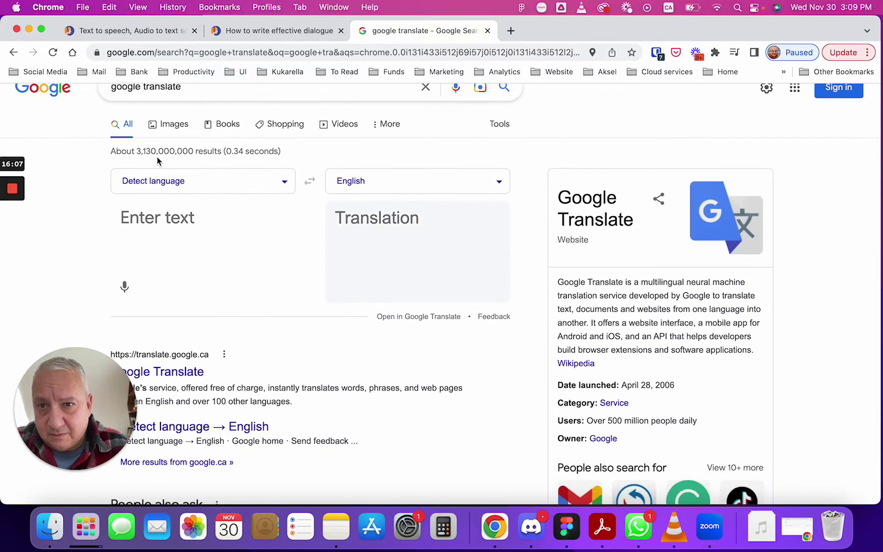
Open Google Translate from the Productivity bookmarks and paste the article as source text
click(187, 71)
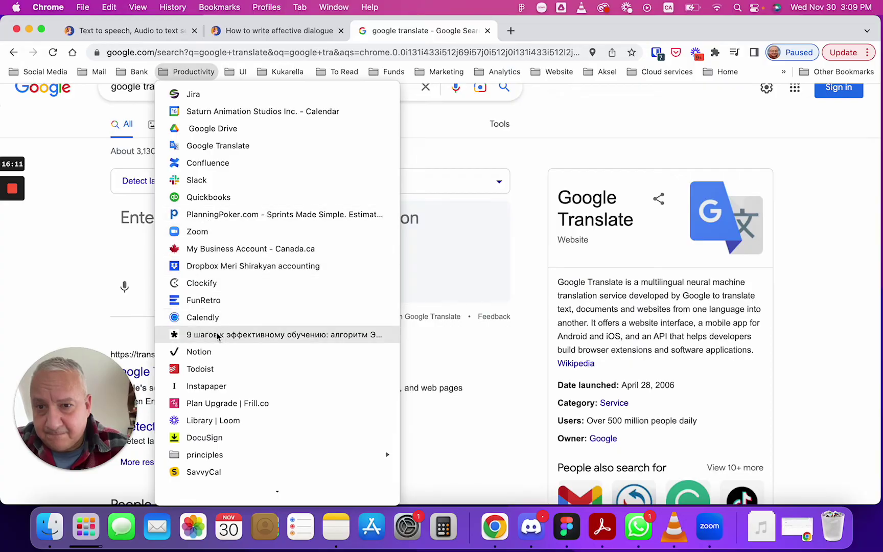
click(262, 147)
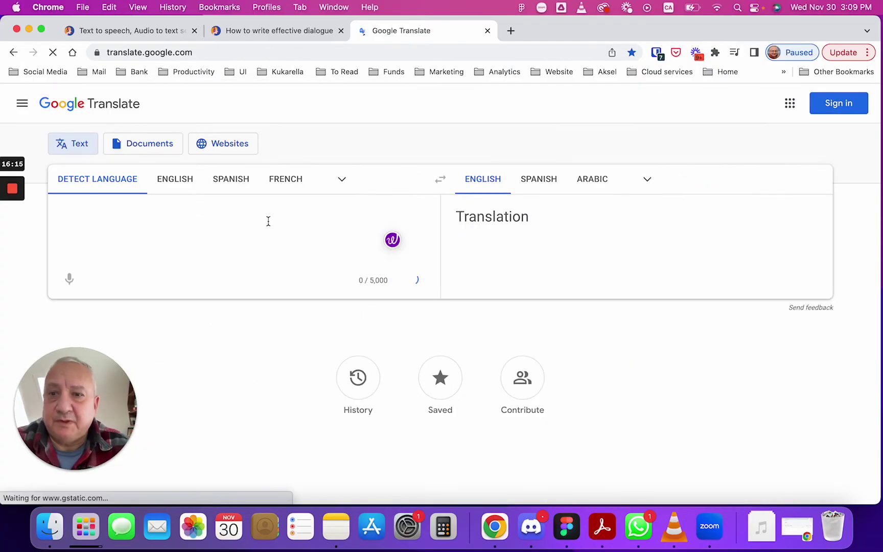
key(super+v)
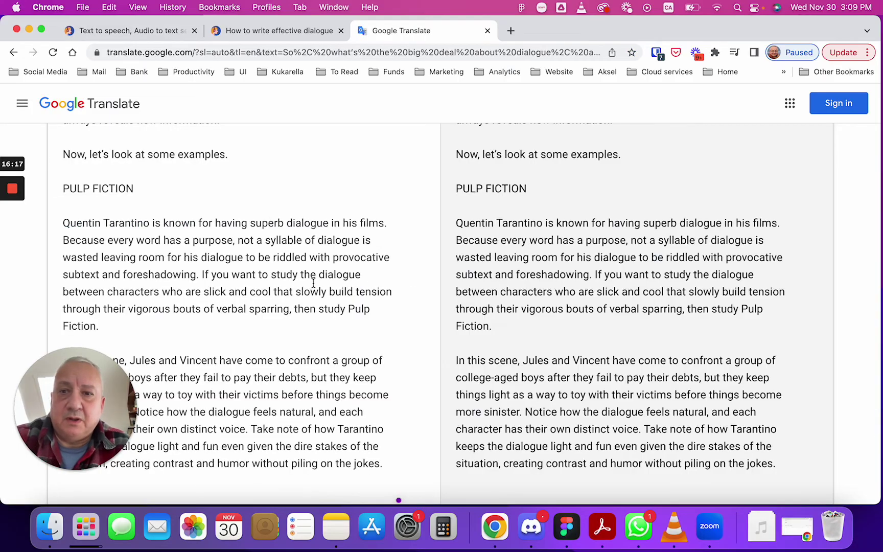
scroll(312, 287, up, 15)
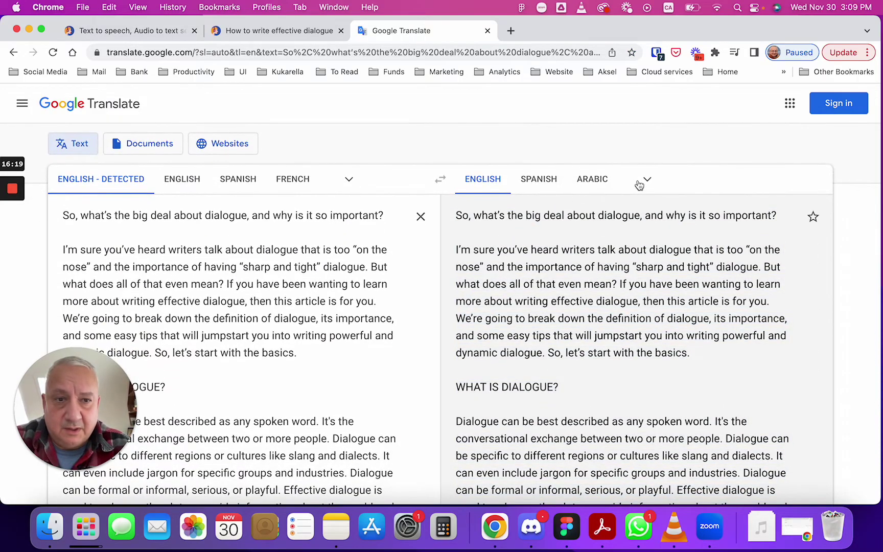
Set Hindi as the target language and note the 5,000-character input limit
click(645, 181)
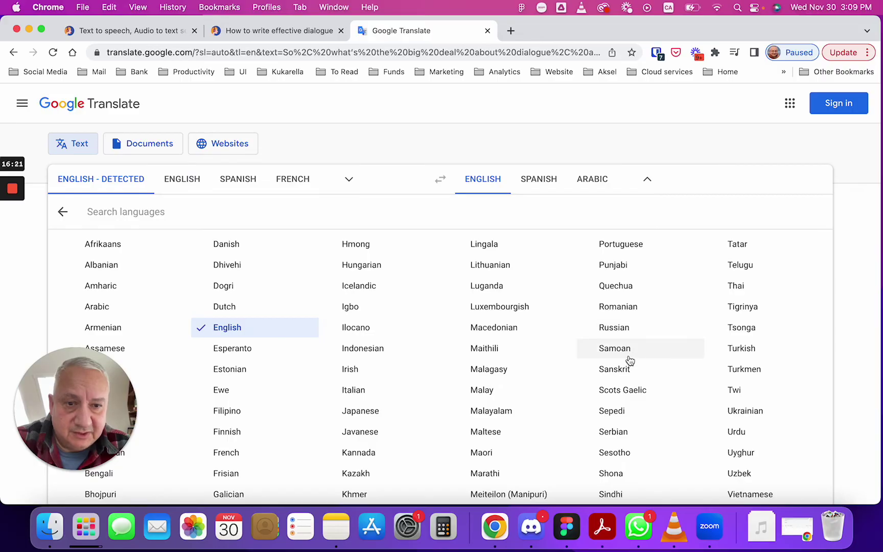
scroll(630, 361, down, 3)
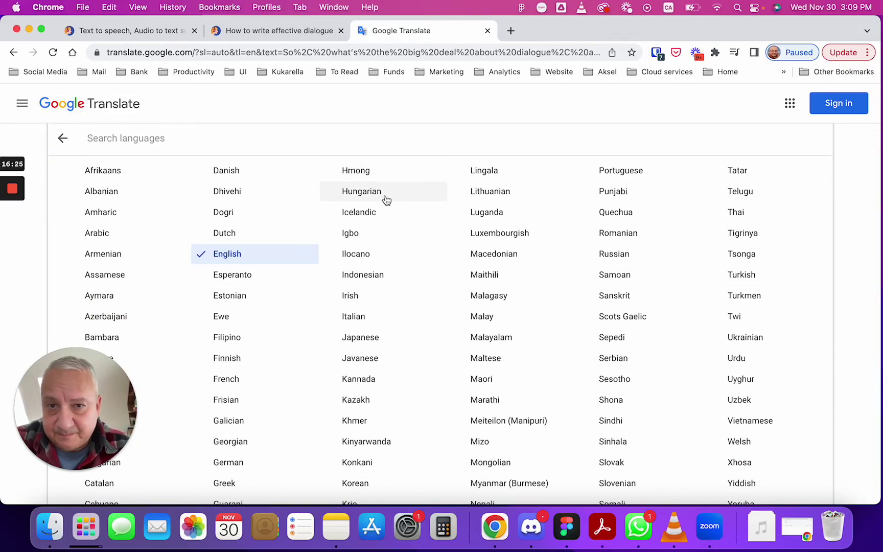
scroll(325, 314, down, 5)
scroll(325, 317, down, 3)
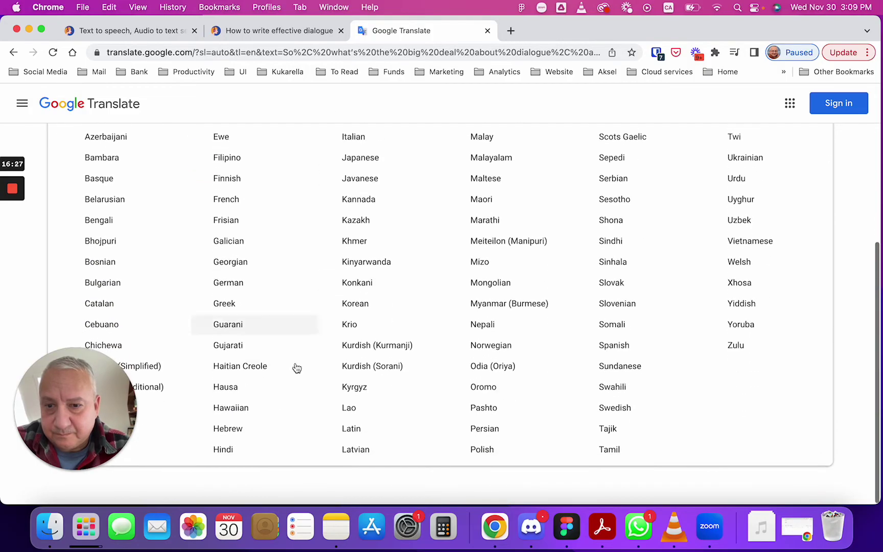
click(246, 450)
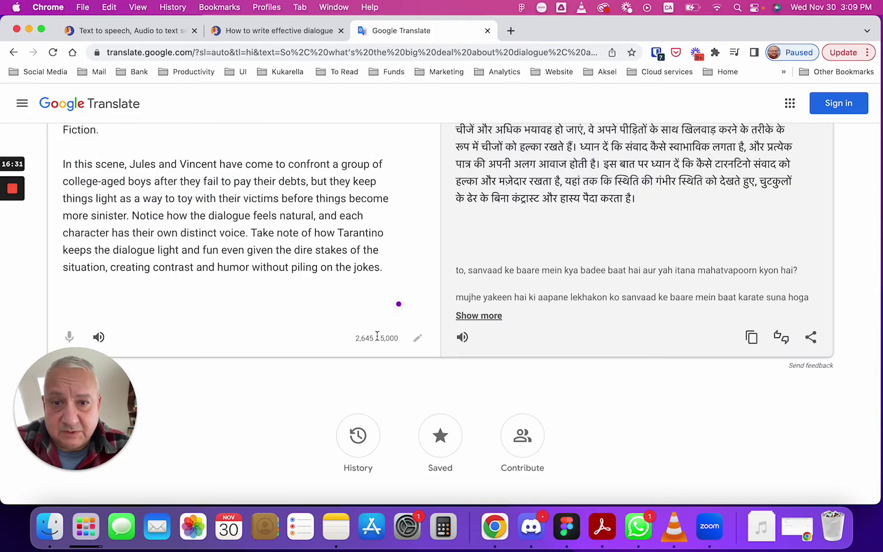
drag(389, 339, 400, 344)
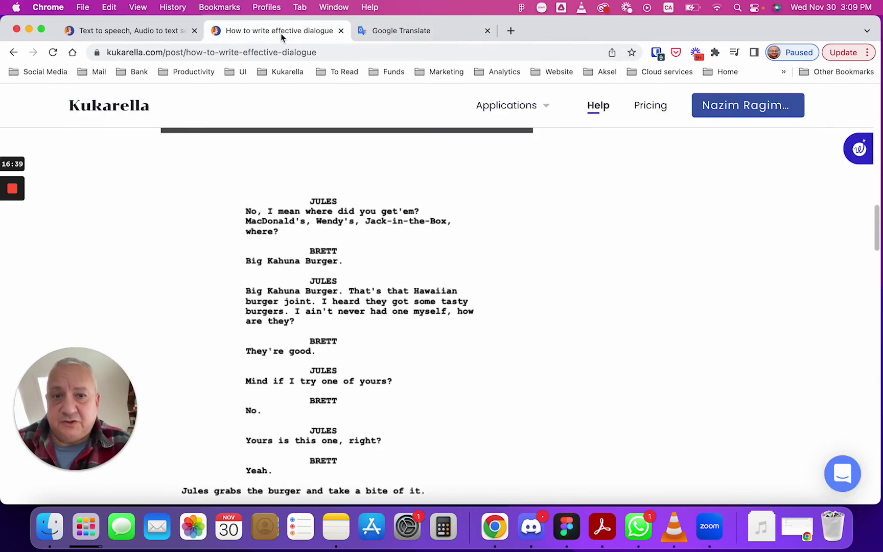
Return to the Kukarella project and scroll to the French 'Utilisation commerciale' paragraph
click(162, 33)
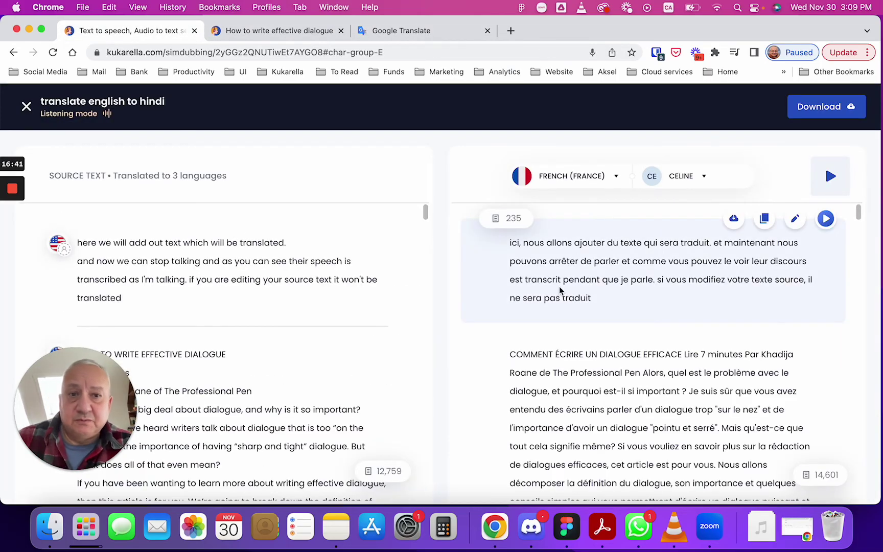
scroll(559, 286, down, 5)
scroll(559, 286, up, 5)
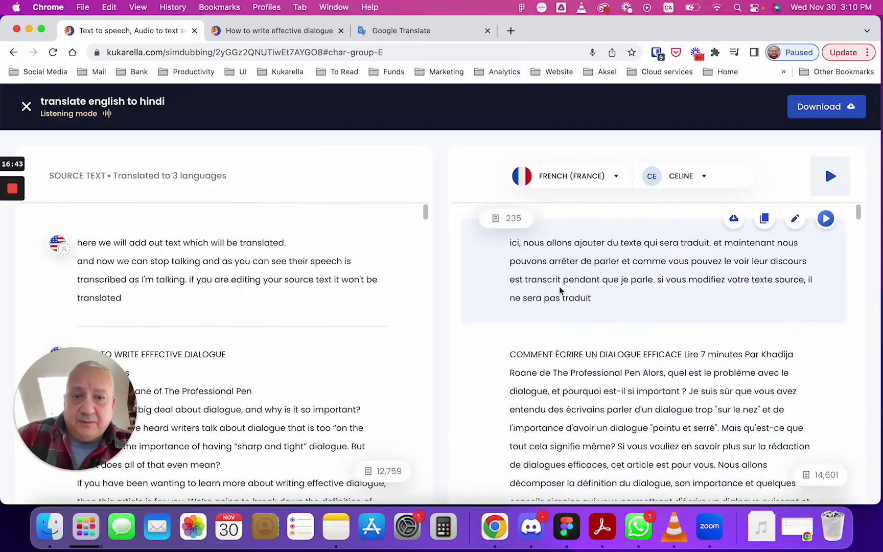
scroll(560, 286, down, 3)
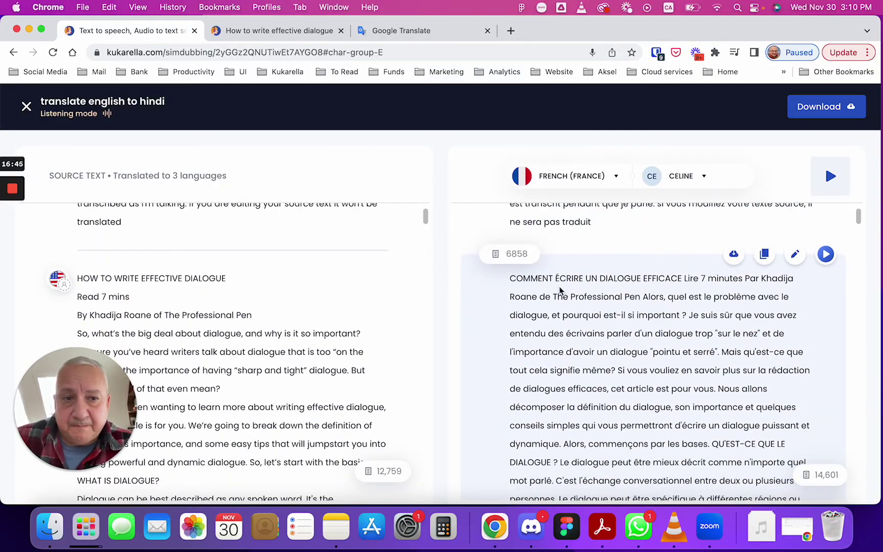
scroll(559, 286, down, 15)
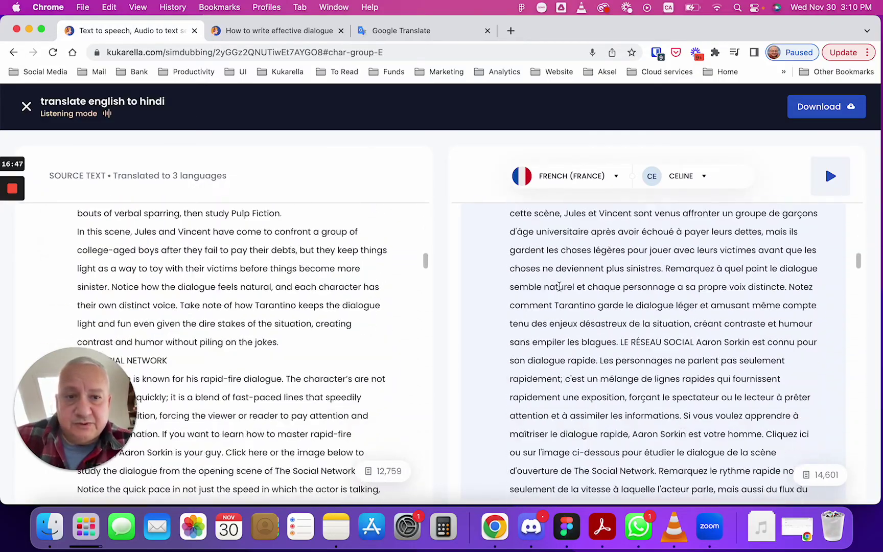
scroll(559, 287, down, 15)
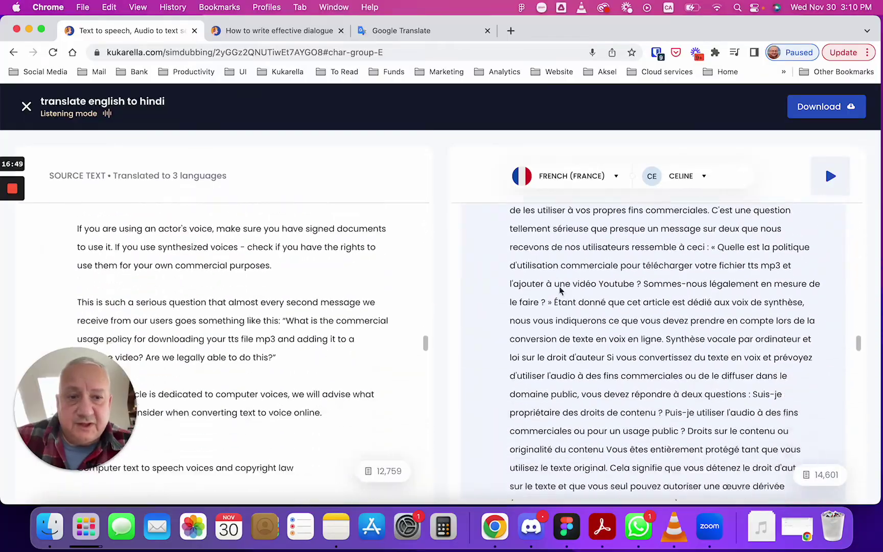
scroll(559, 286, down, 3)
scroll(560, 286, up, 15)
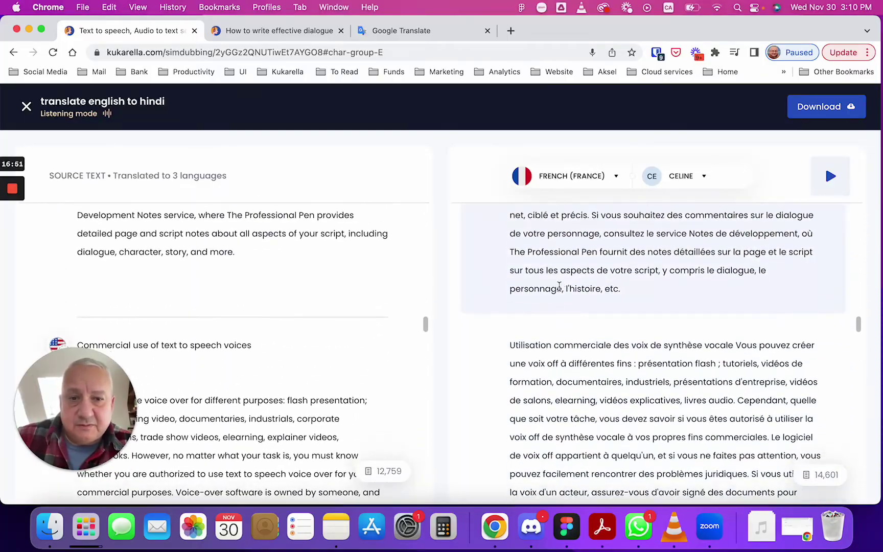
scroll(559, 286, down, 2)
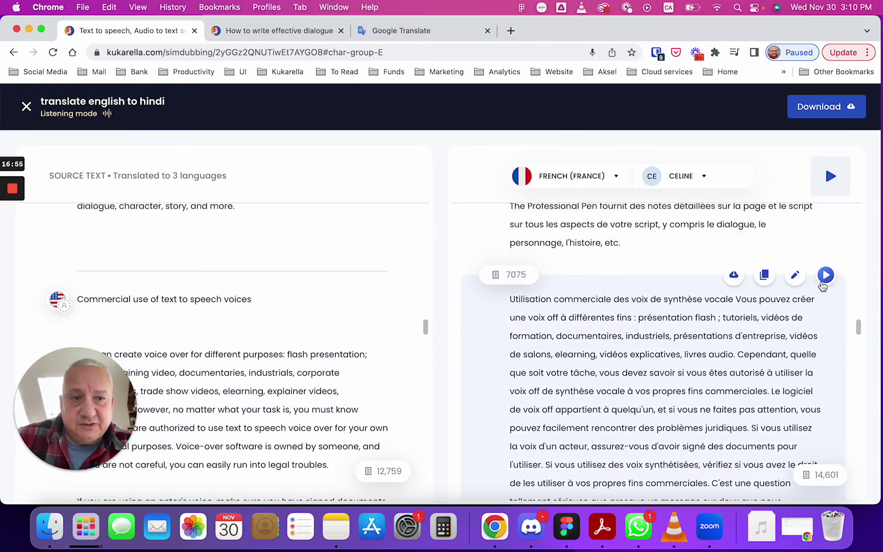
Briefly play the French paragraph, then switch to Hindi (India) and preview its audio
click(826, 276)
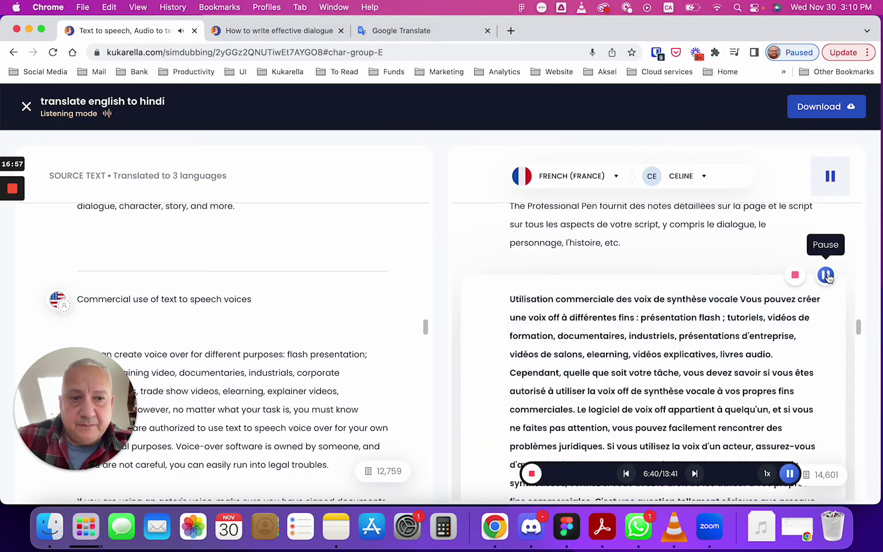
click(827, 276)
click(555, 179)
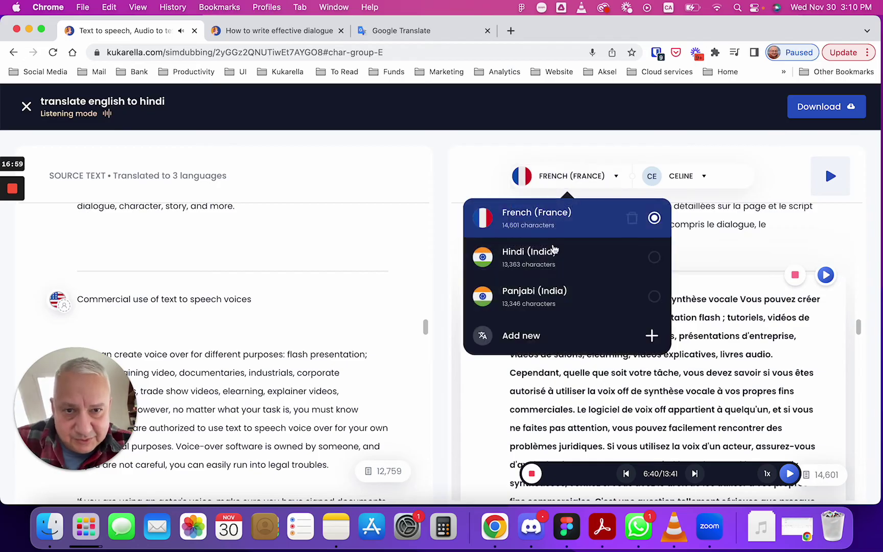
click(554, 253)
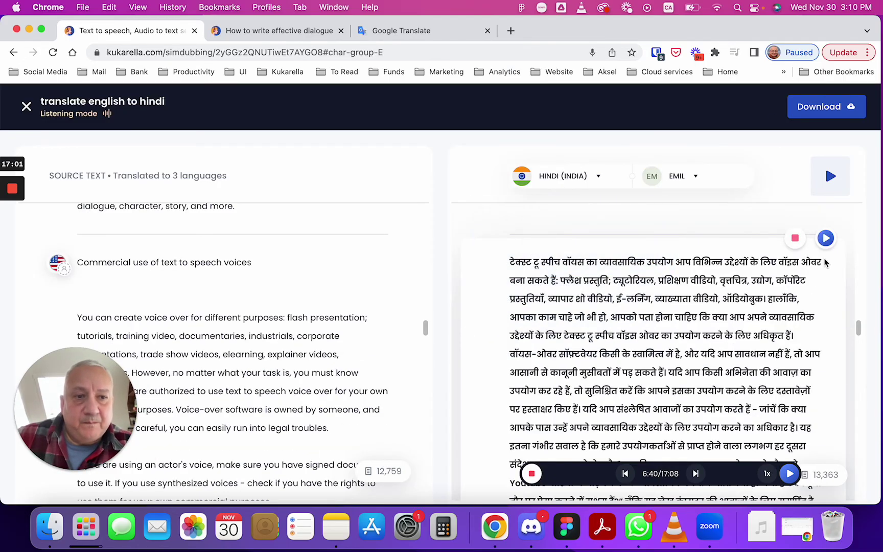
click(825, 238)
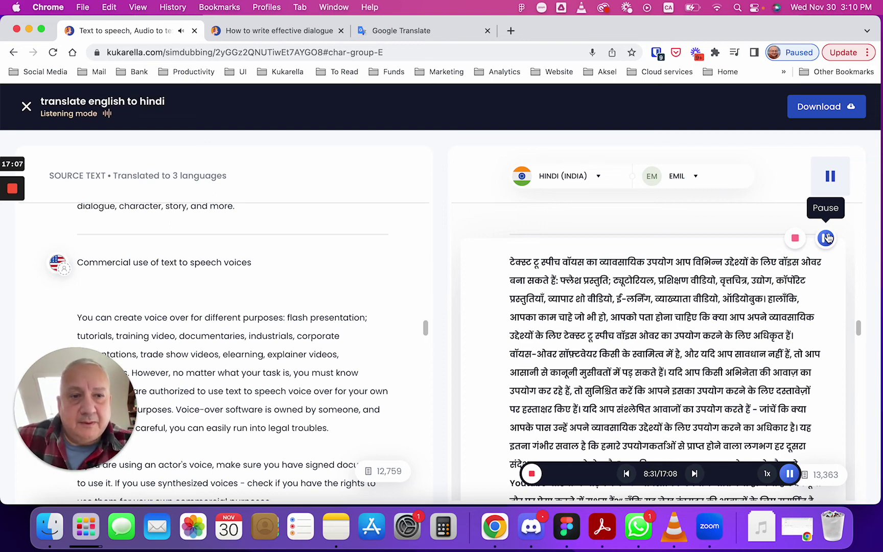
click(827, 237)
Switch to Panjabi (India) and preview the Brendan voice playback, ending paused
click(579, 178)
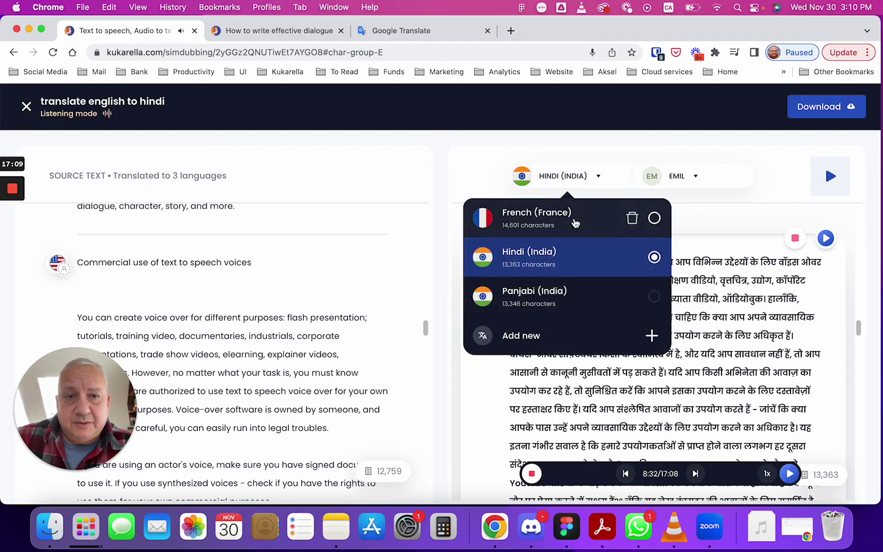
click(545, 299)
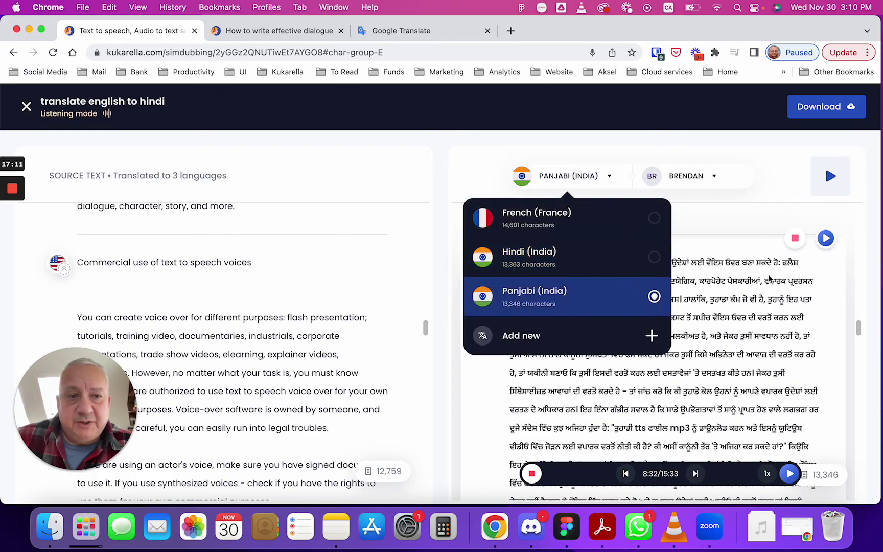
click(826, 239)
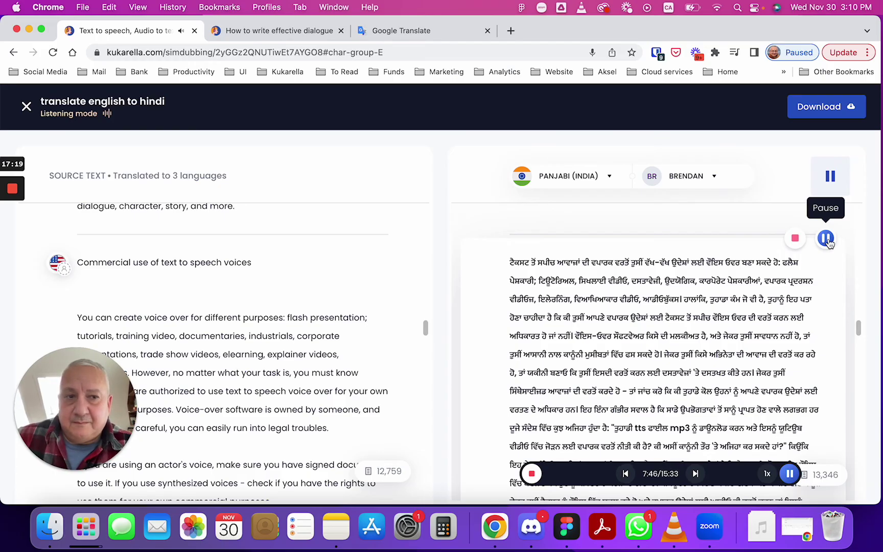
click(826, 239)
scroll(618, 294, up, 4)
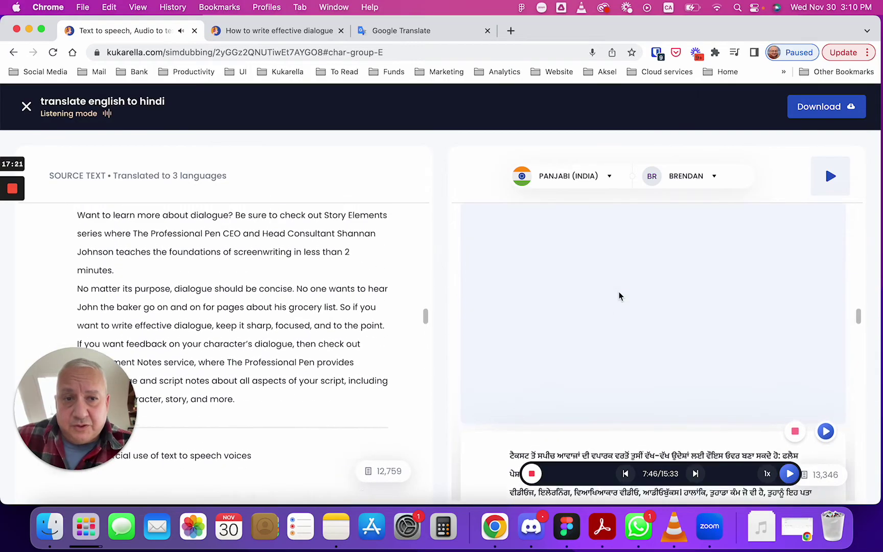
scroll(619, 292, up, 15)
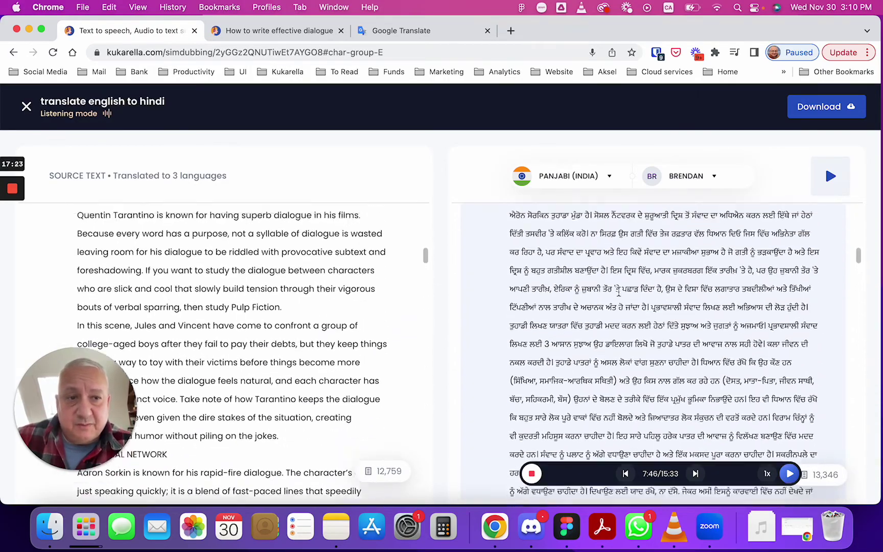
scroll(618, 291, up, 10)
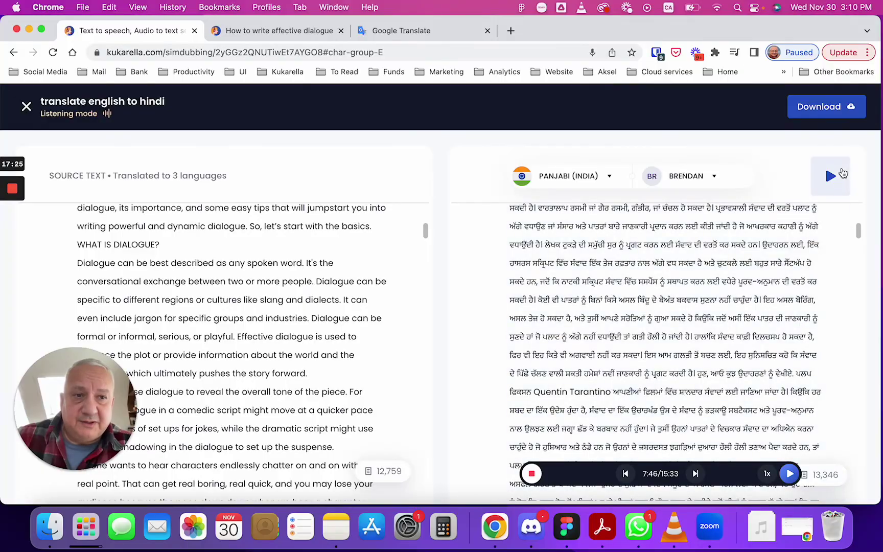
click(841, 174)
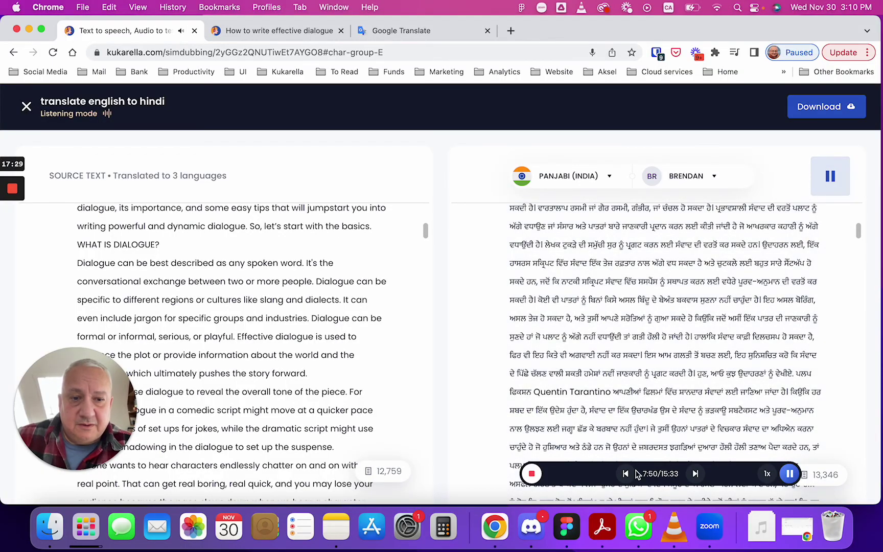
click(789, 474)
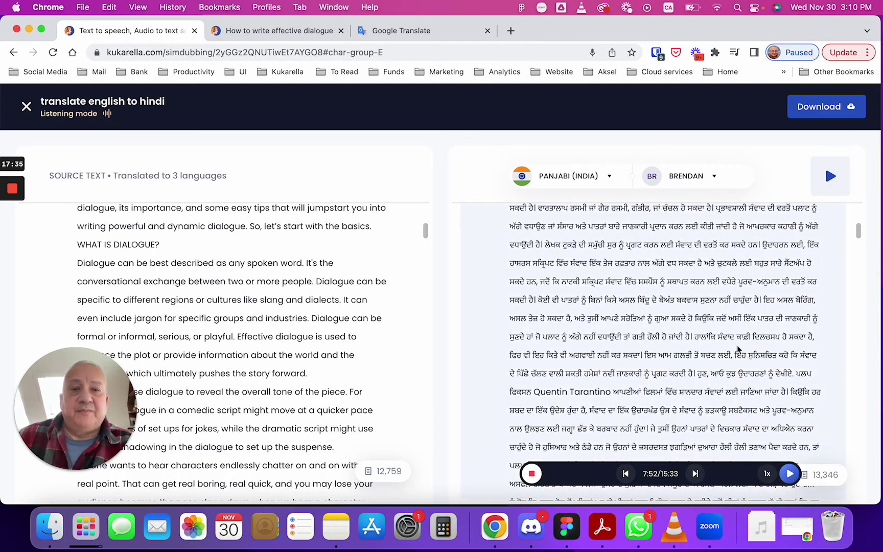
scroll(737, 349, up, 15)
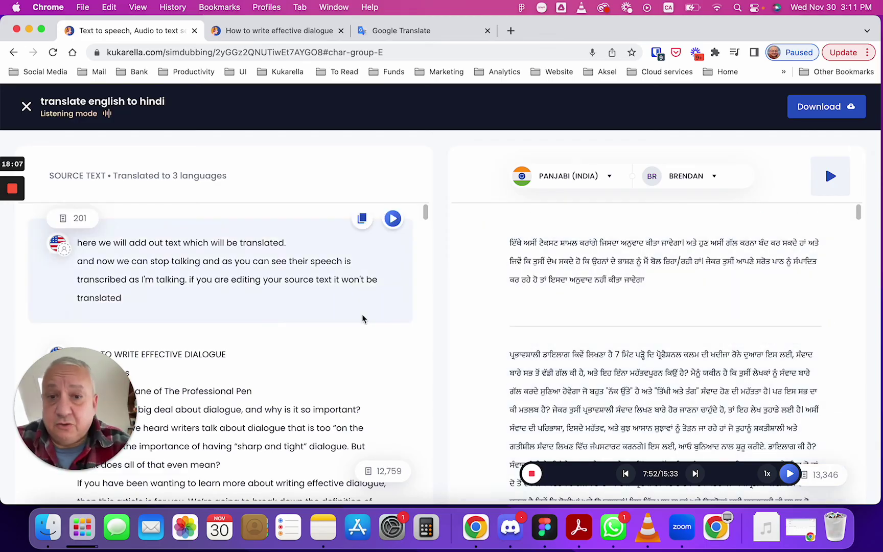
scroll(362, 317, down, 10)
scroll(363, 317, down, 15)
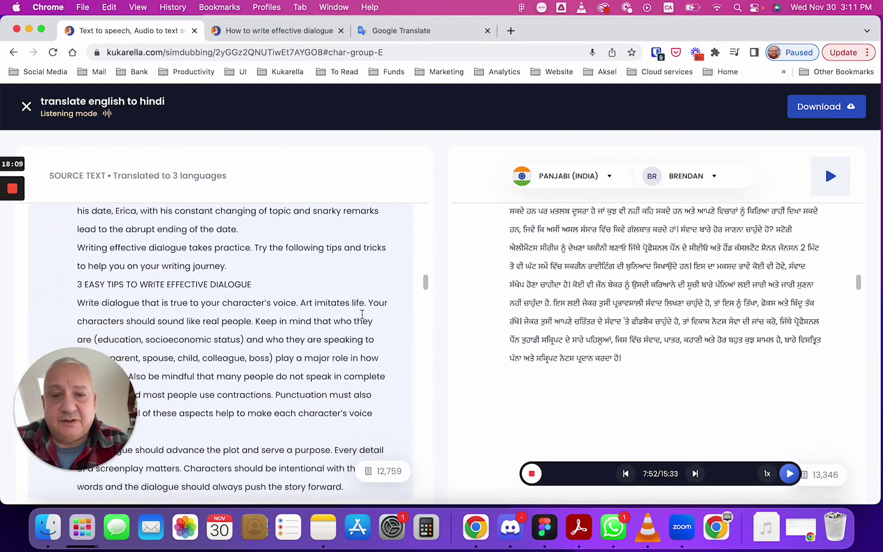
scroll(362, 314, down, 1)
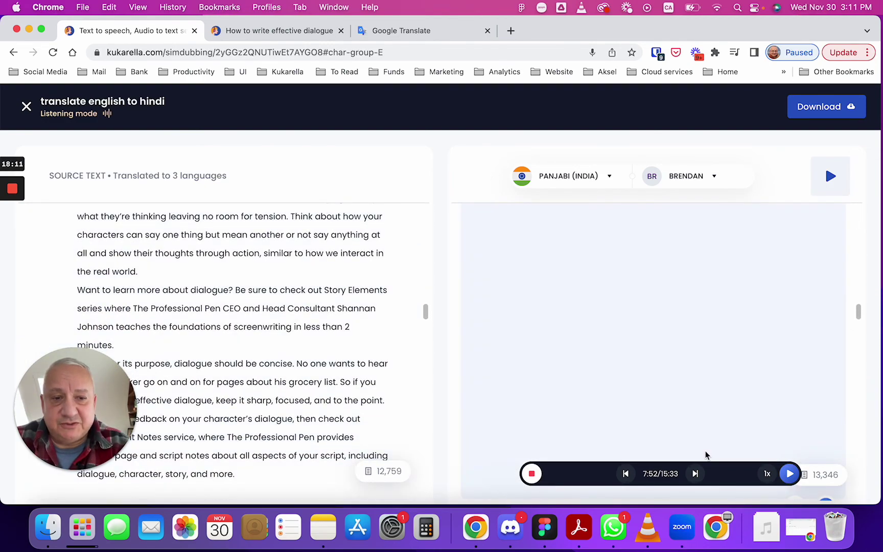